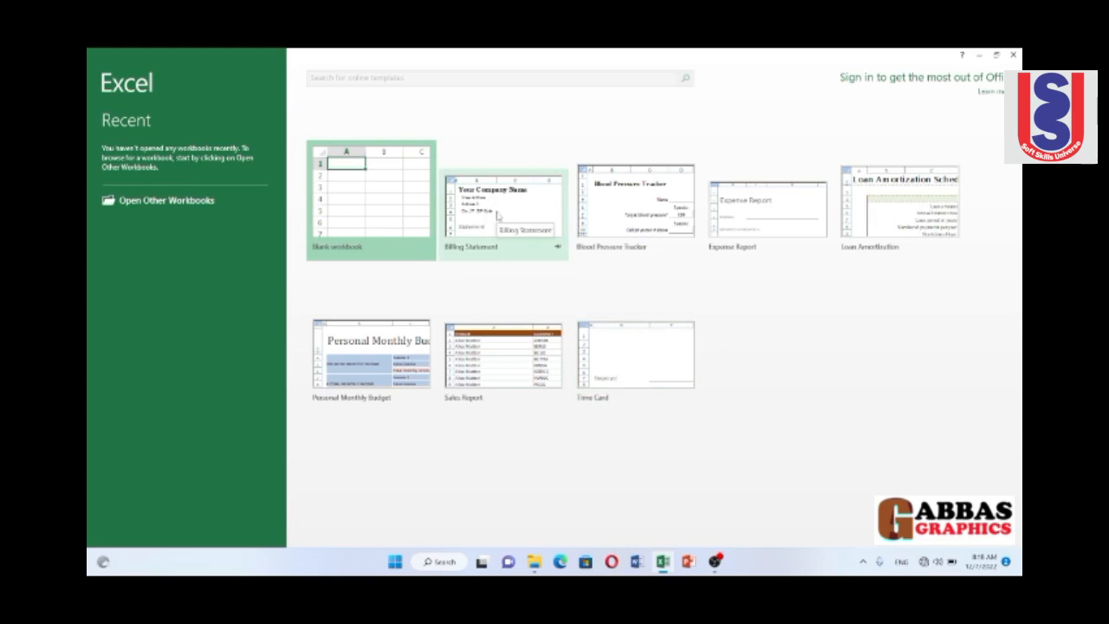
Create a new blank workbook and select cell B3.
{"action": "left_click", "coordinate": [363, 190]}
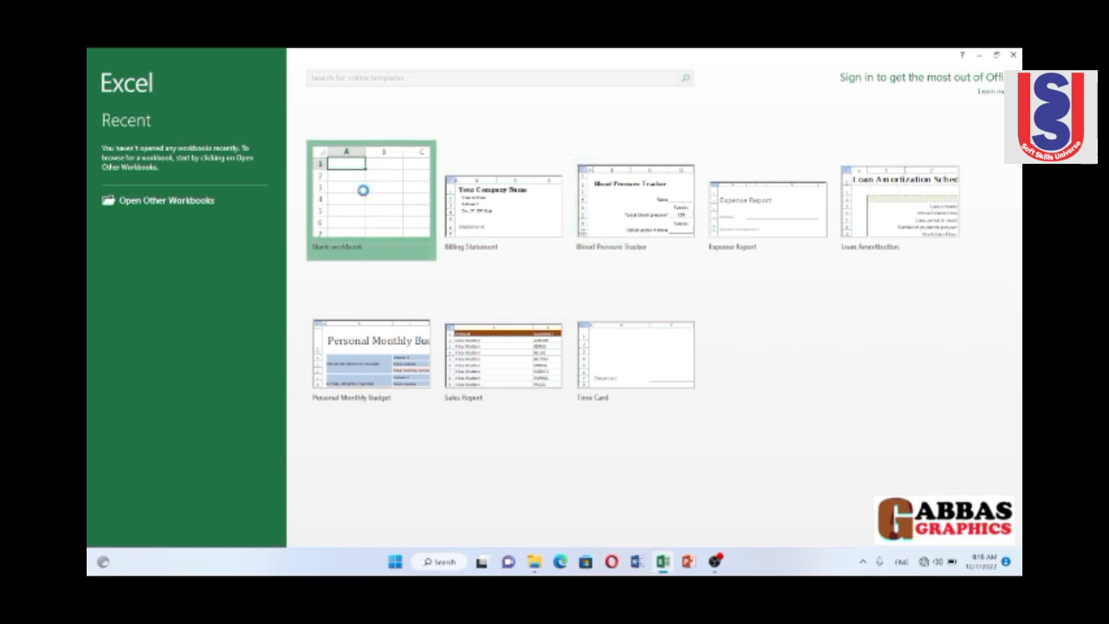
{"action": "left_click", "coordinate": [363, 191]}
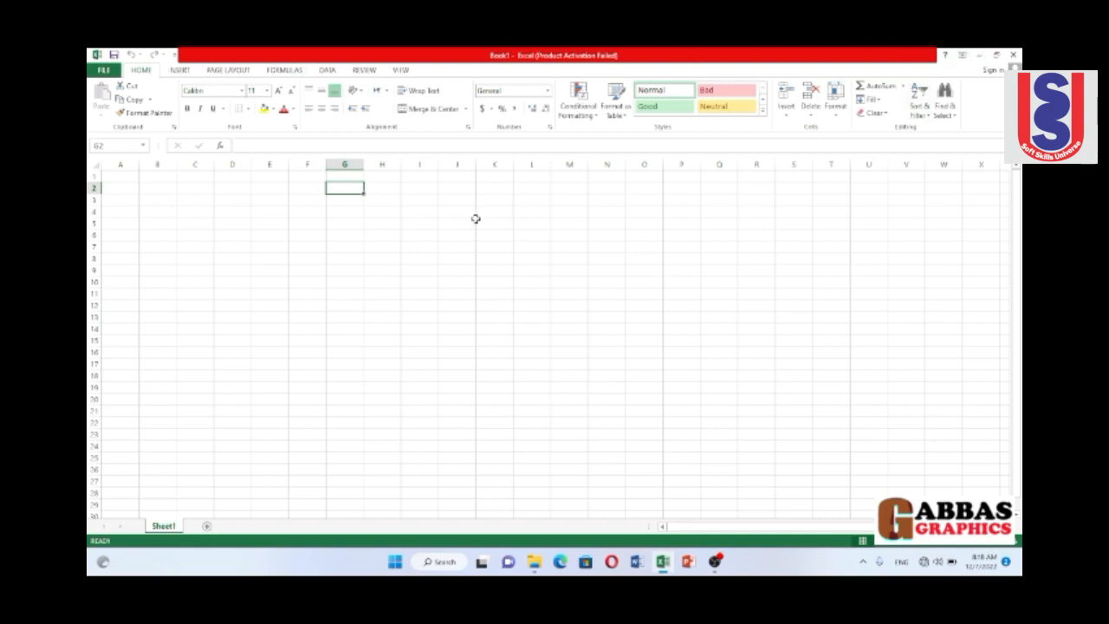
{"action": "left_click", "coordinate": [222, 202]}
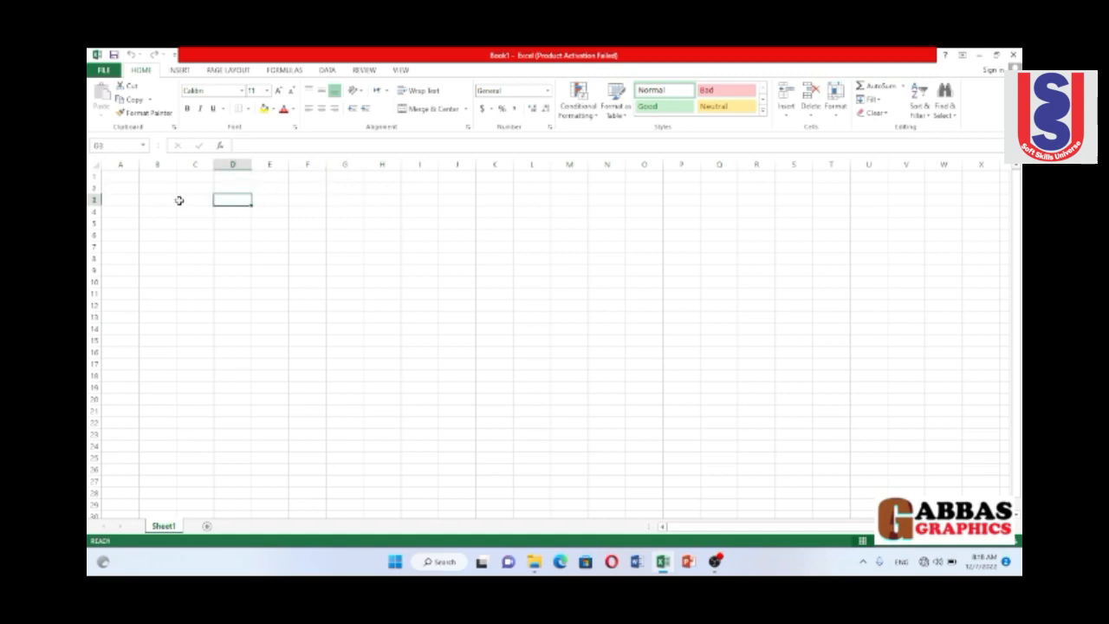
{"action": "left_click", "coordinate": [180, 200]}
{"action": "left_click", "coordinate": [168, 200]}
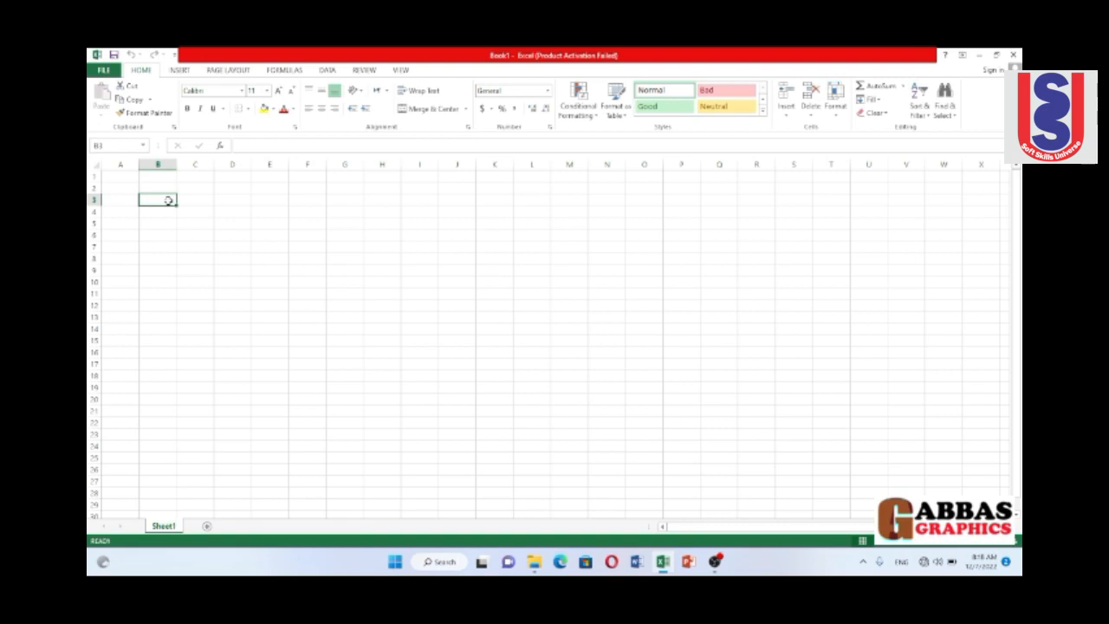
Select whole columns and rows in turn, including column B and row 3.
{"action": "left_click", "coordinate": [162, 164]}
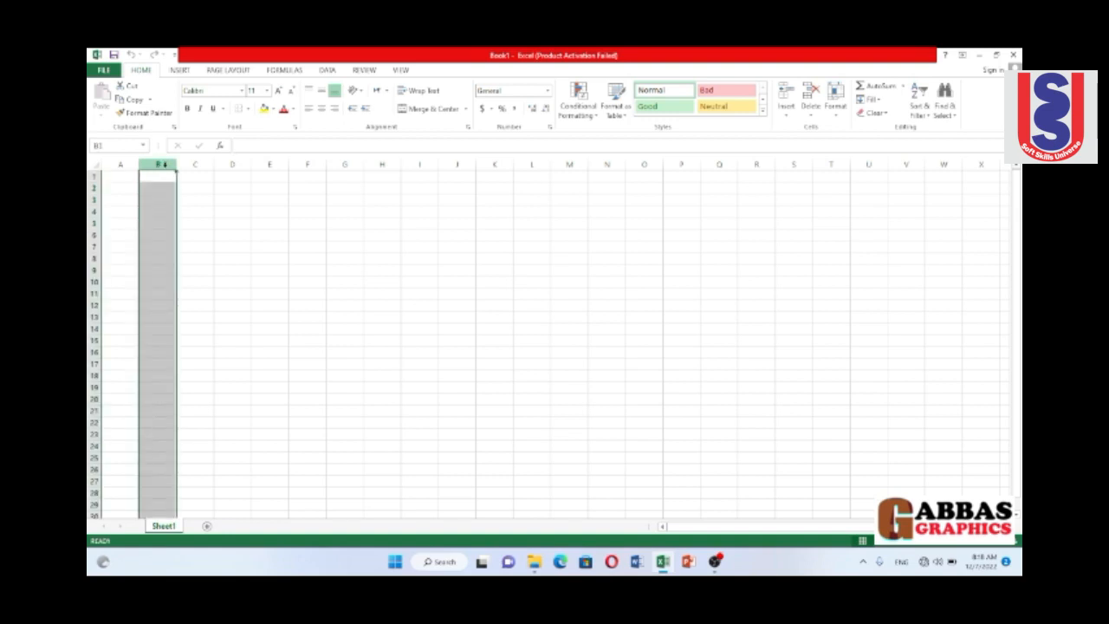
{"action": "left_click", "coordinate": [92, 199]}
{"action": "left_click", "coordinate": [171, 164]}
{"action": "left_click", "coordinate": [127, 171]}
{"action": "left_click", "coordinate": [157, 164]}
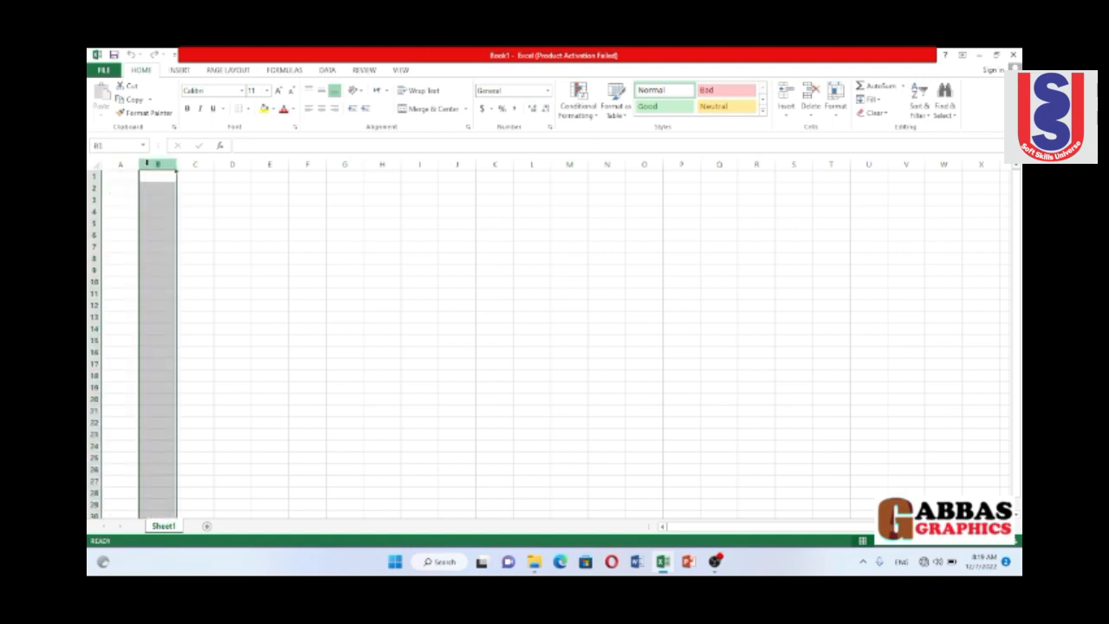
{"action": "left_click", "coordinate": [194, 164]}
Fill the whole of column B with black.
{"action": "left_click", "coordinate": [158, 164]}
{"action": "left_click", "coordinate": [272, 108]}
{"action": "left_click", "coordinate": [278, 132]}
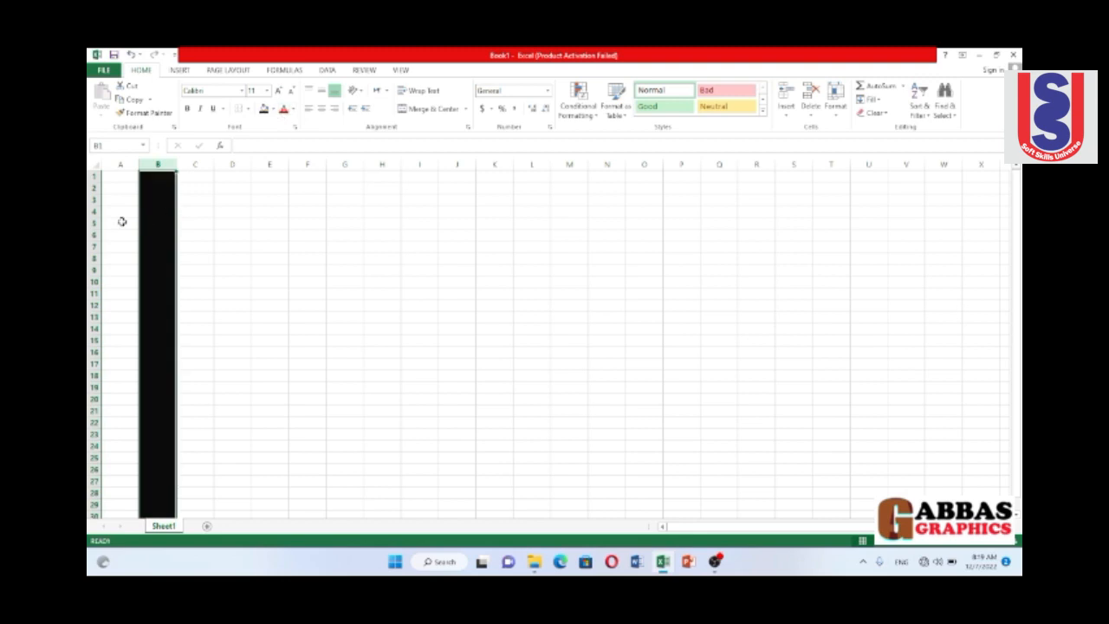
Fill the whole of row 3 with dark blue.
{"action": "left_click", "coordinate": [93, 223]}
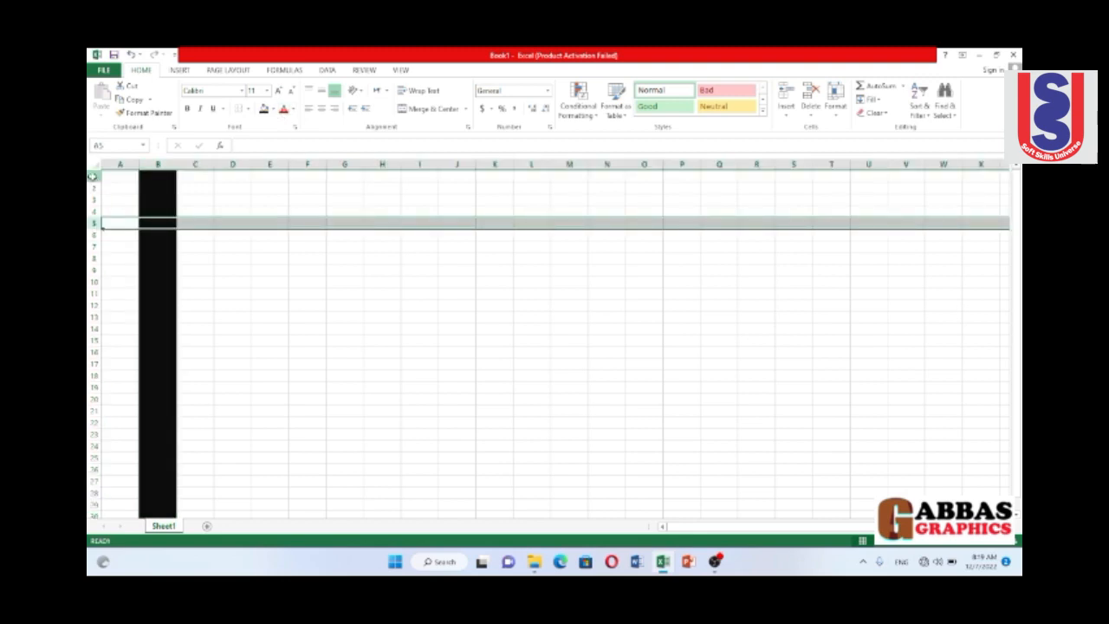
{"action": "left_click", "coordinate": [91, 175]}
{"action": "key", "text": "Up"}
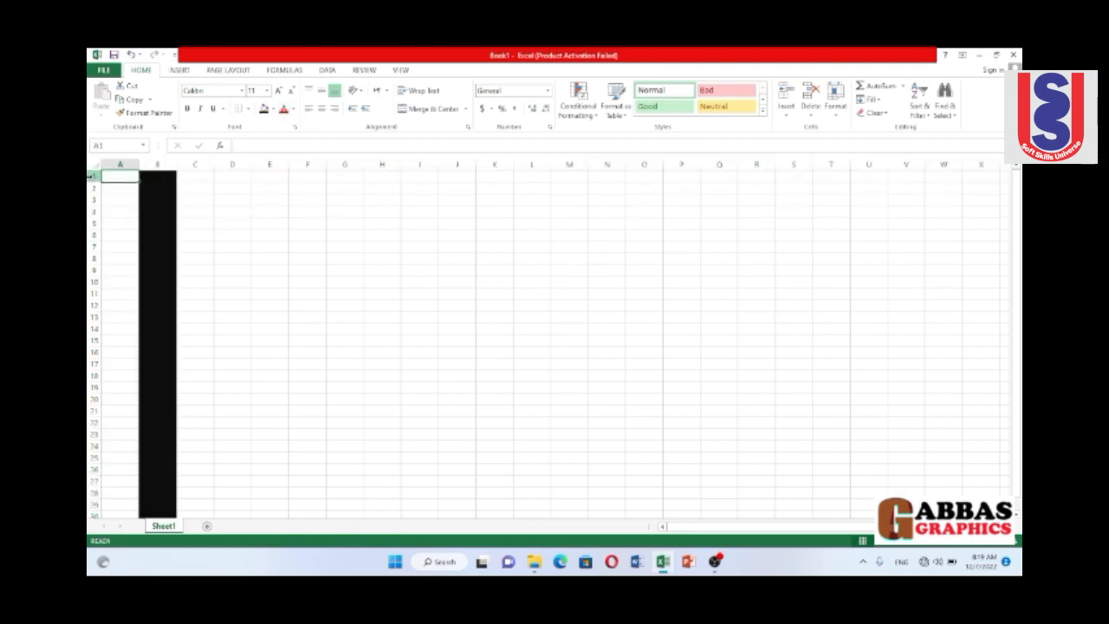
{"action": "key", "text": "Down"}
{"action": "key", "text": "Down"}
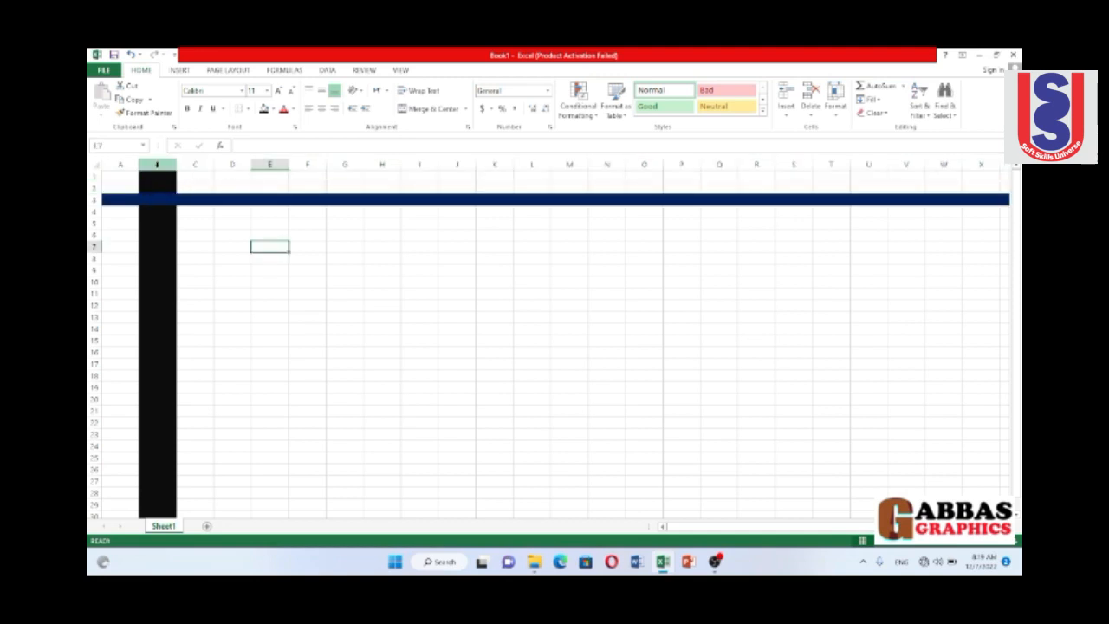
Undo the fill colours of column B and row 3.
{"action": "left_click", "coordinate": [158, 164]}
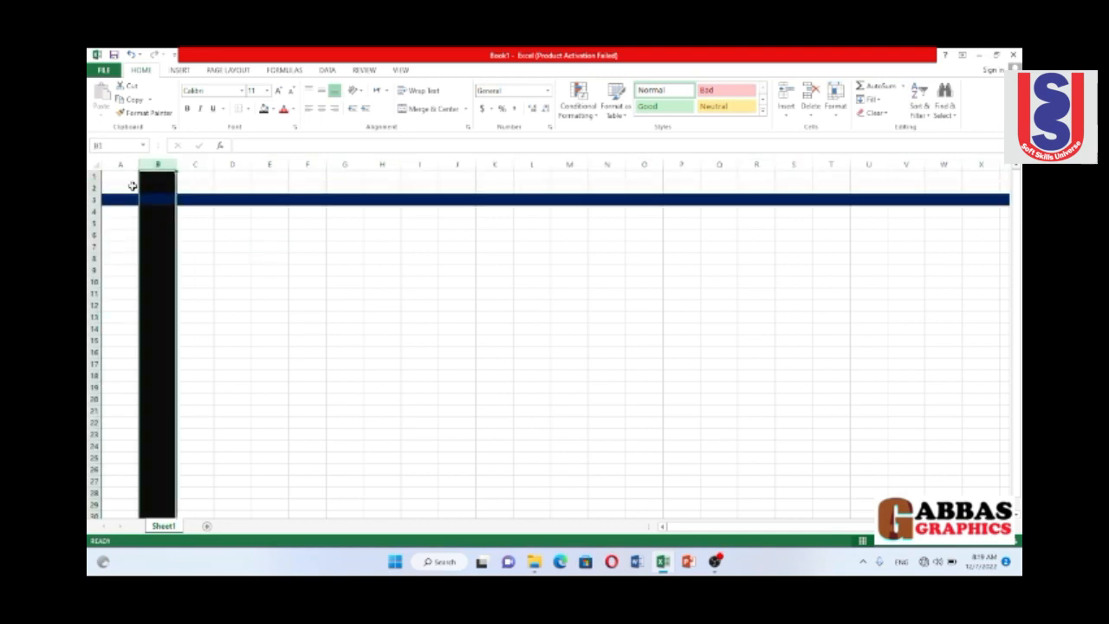
{"action": "left_click", "coordinate": [93, 200]}
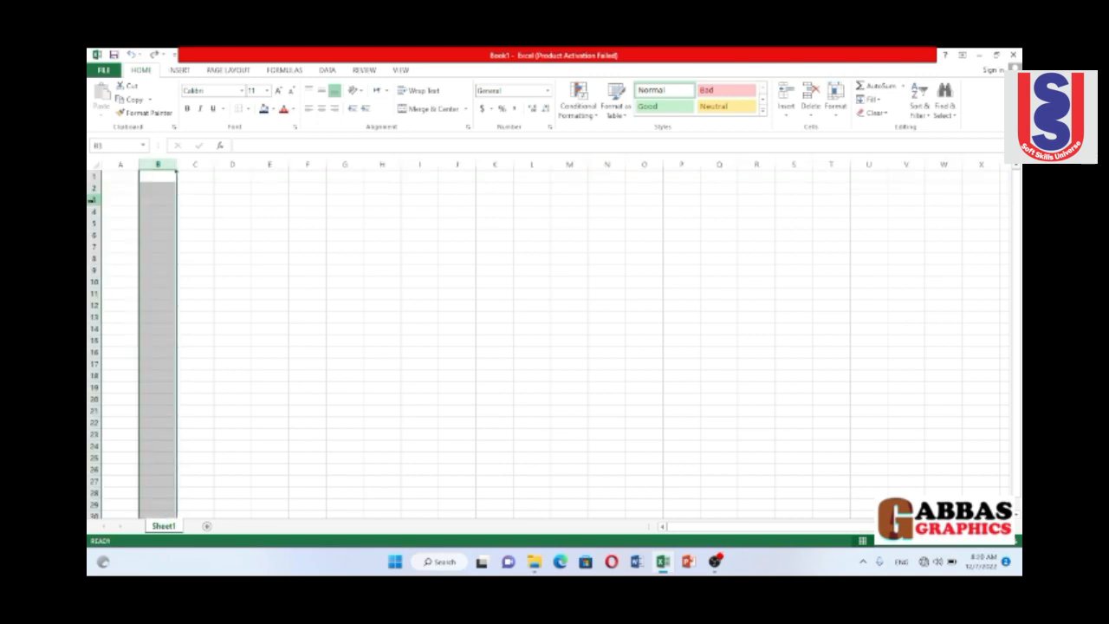
{"action": "left_click", "coordinate": [239, 192]}
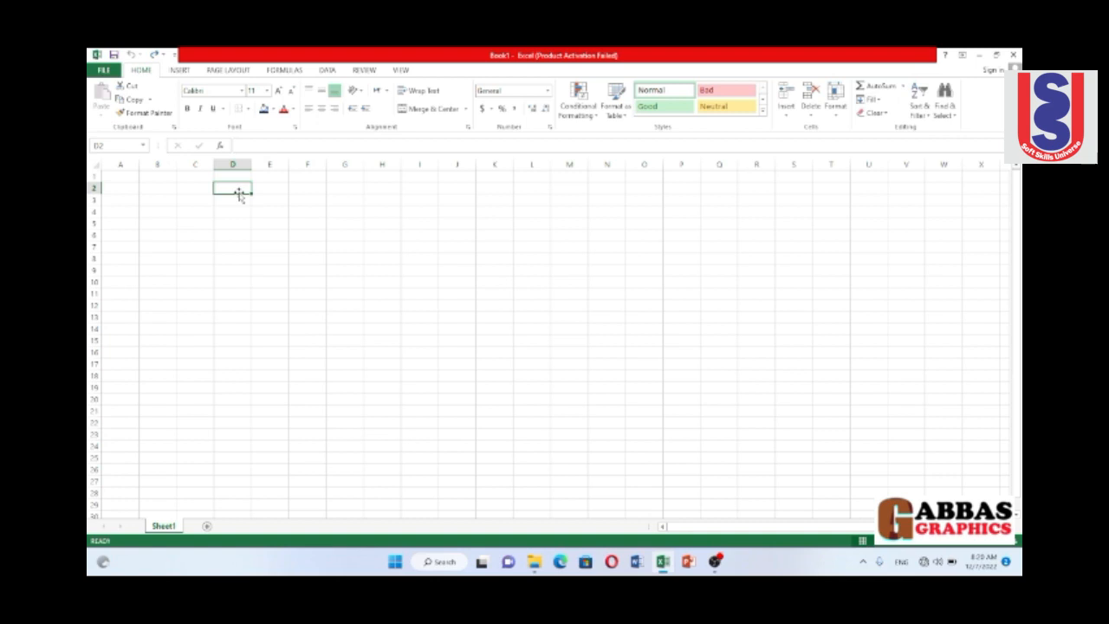
Enter the headers No., Name and father name in A2:C2 and fit column C's width to its text.
{"action": "left_click", "coordinate": [125, 186]}
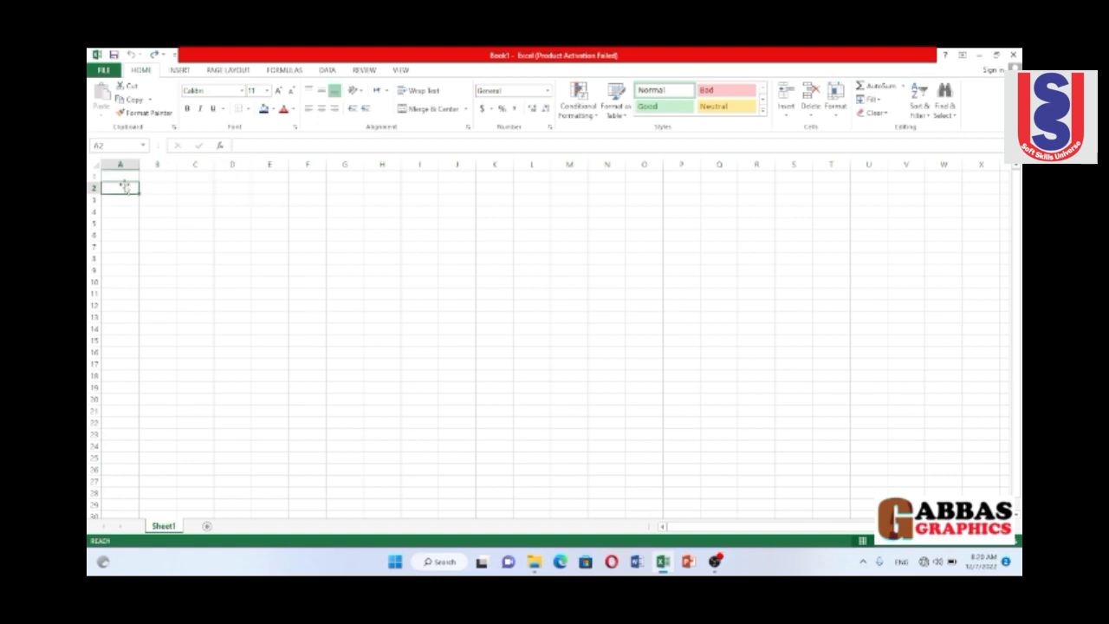
{"action": "type", "text": "No."}
{"action": "key", "text": "Tab"}
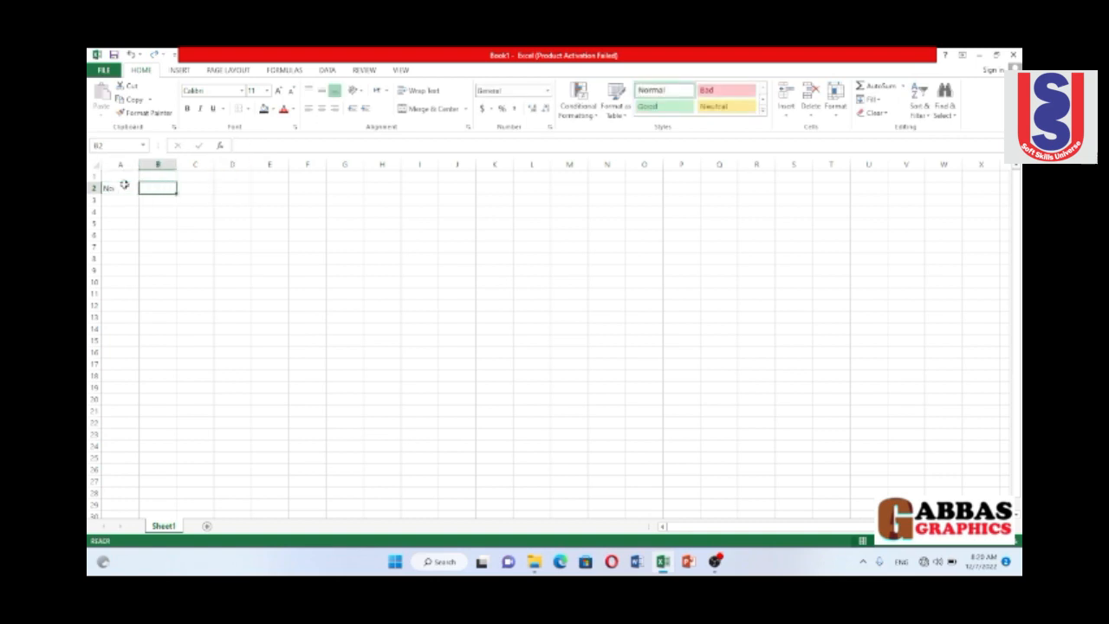
{"action": "type", "text": "Name"}
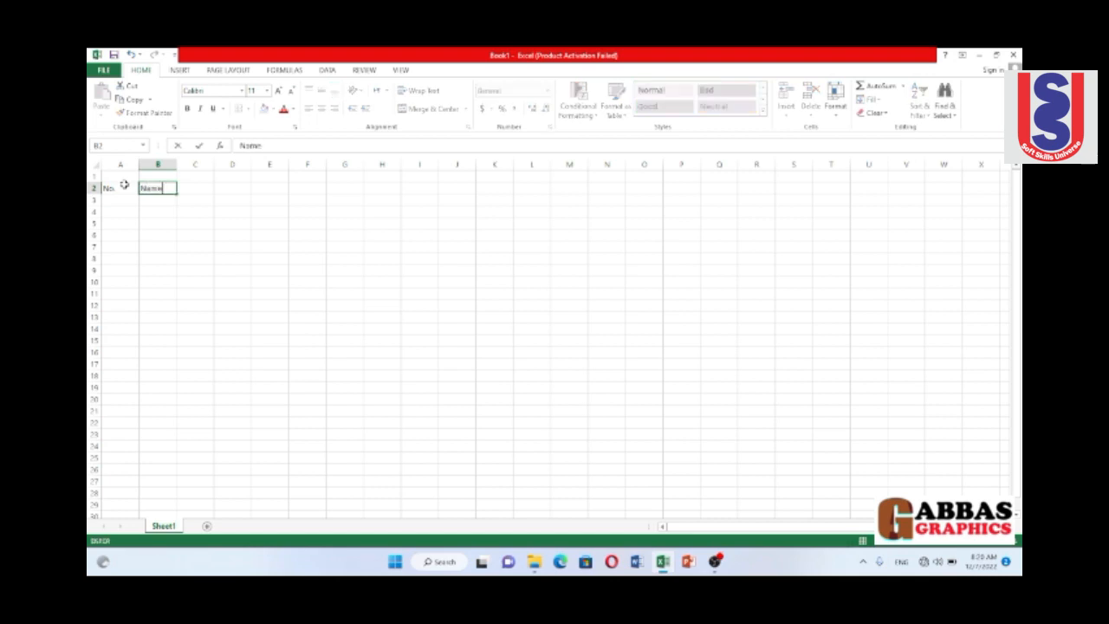
{"action": "key", "text": "Tab"}
{"action": "type", "text": "father name"}
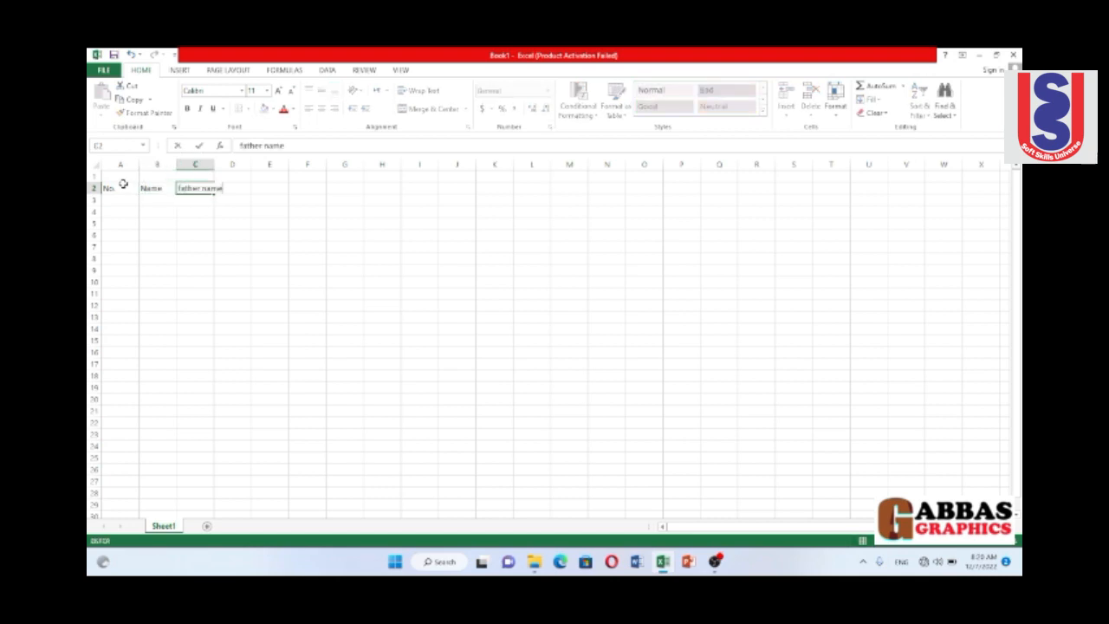
{"action": "key", "text": "Tab"}
{"action": "double_click", "coordinate": [214, 164]}
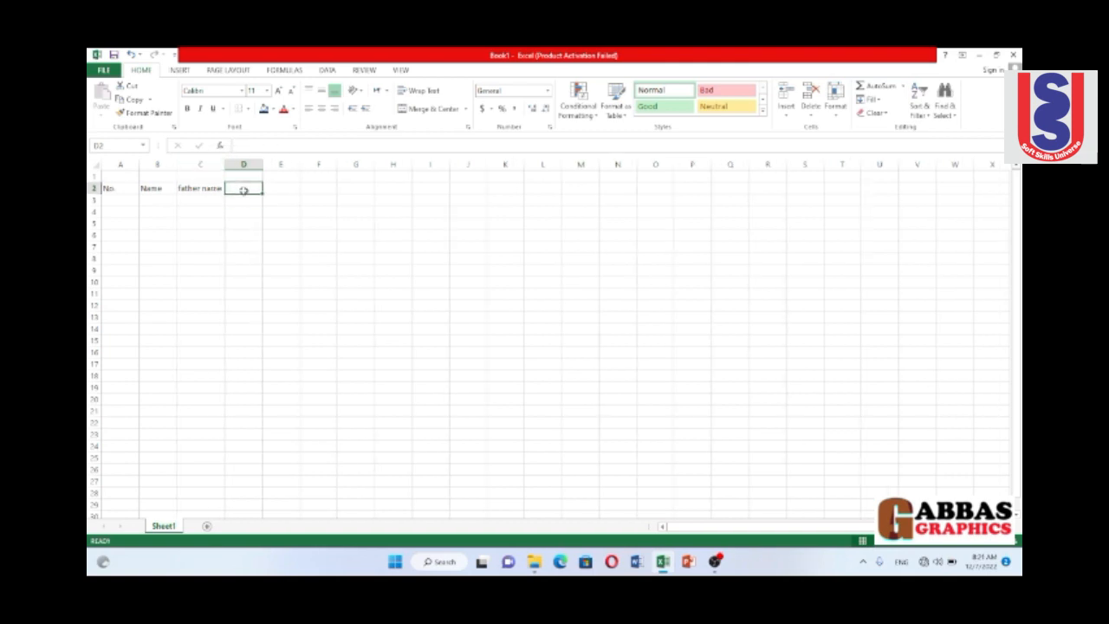
Enter the headers math, english and urdu in D2:F2.
{"action": "type", "text": "mobile"}
{"action": "key", "text": "Tab"}
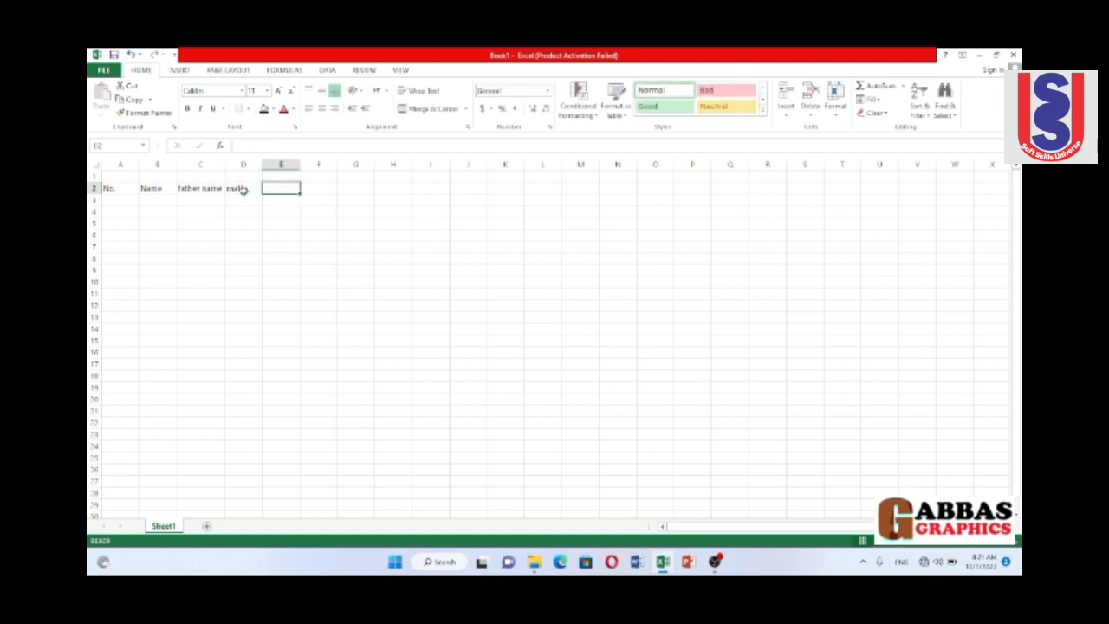
{"action": "type", "text": "engl"}
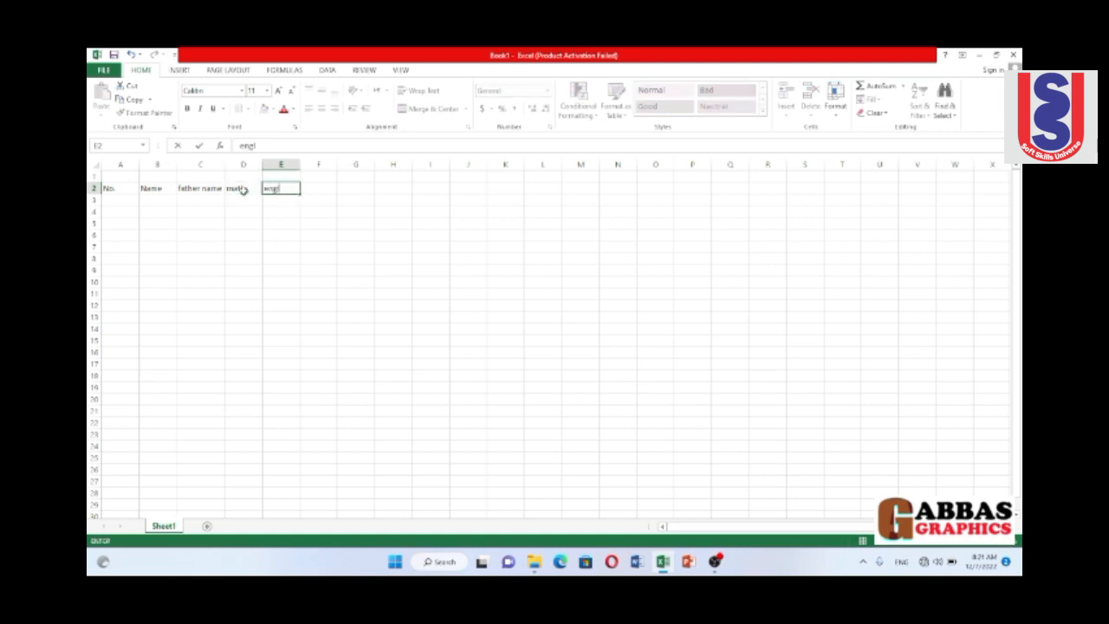
{"action": "type", "text": "ish"}
{"action": "key", "text": "Tab"}
{"action": "type", "text": "urdu"}
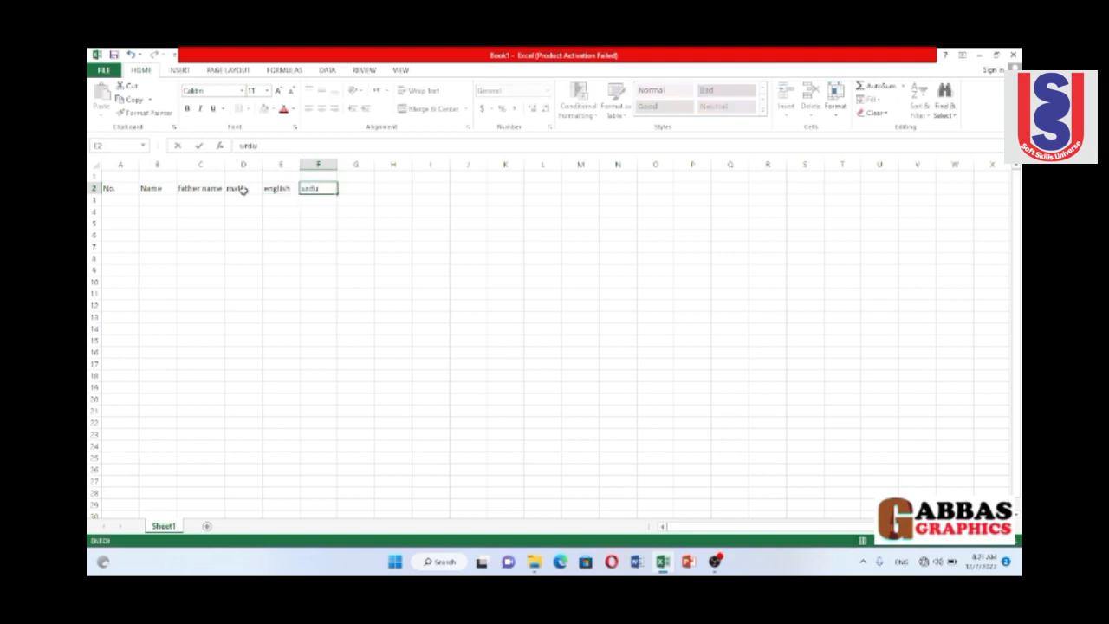
{"action": "key", "text": "Tab"}
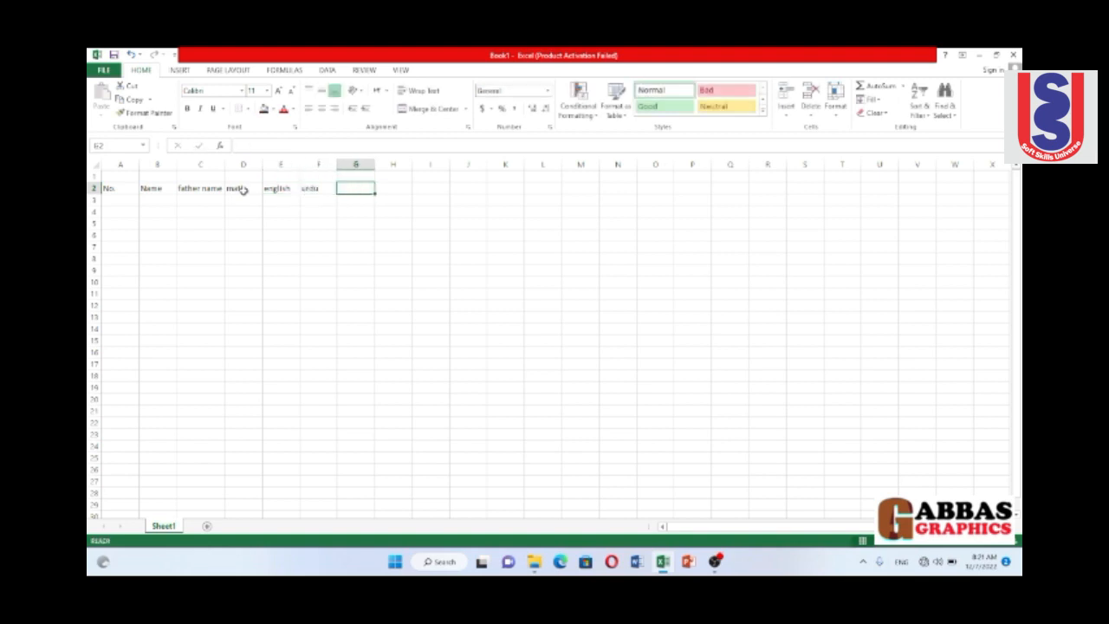
Examine the header row, the Name column and the individual header cells from No. to father name.
{"action": "key", "text": "Left"}
{"action": "key", "text": "Left"}
{"action": "key", "text": "Left"}
{"action": "key", "text": "Left"}
{"action": "key", "text": "Left"}
{"action": "key", "text": "Left"}
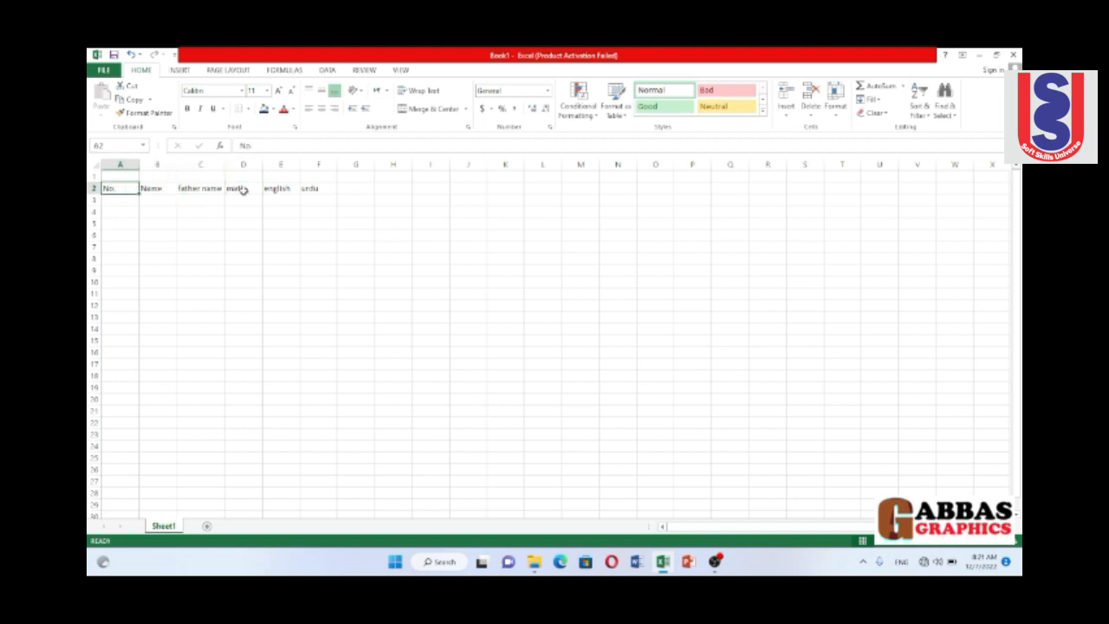
{"action": "left_click", "coordinate": [92, 187]}
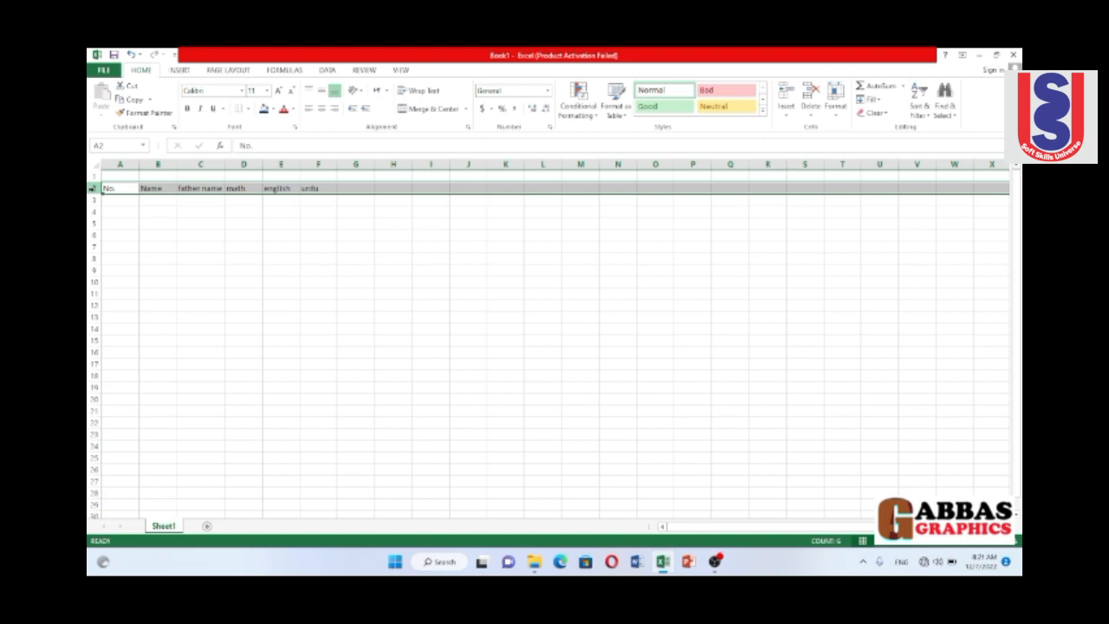
{"action": "left_click", "coordinate": [160, 161]}
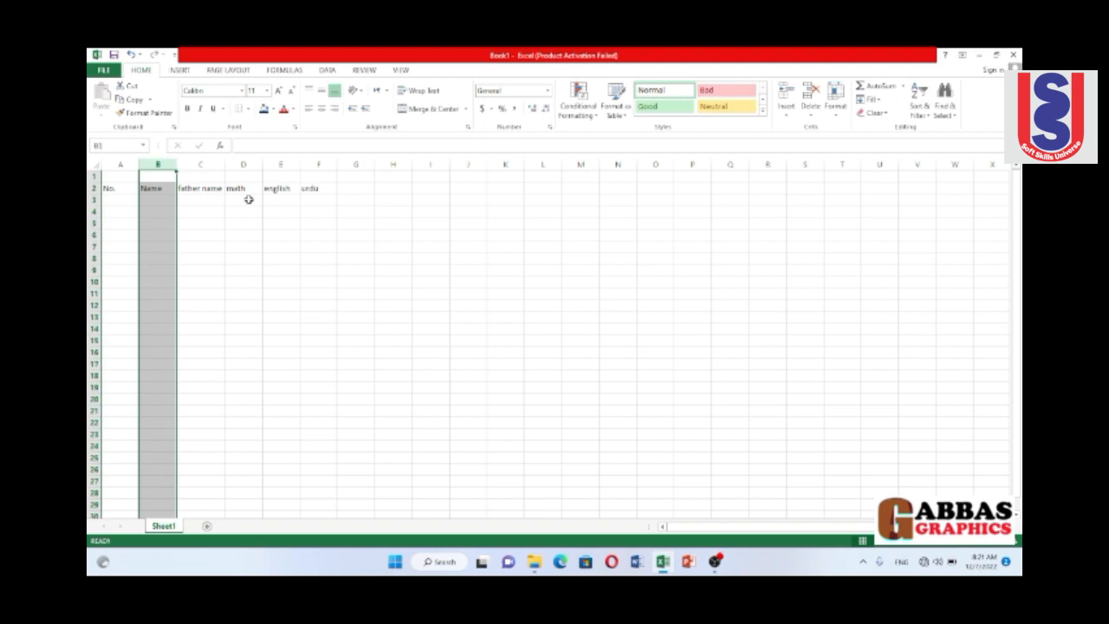
{"action": "left_click", "coordinate": [108, 187]}
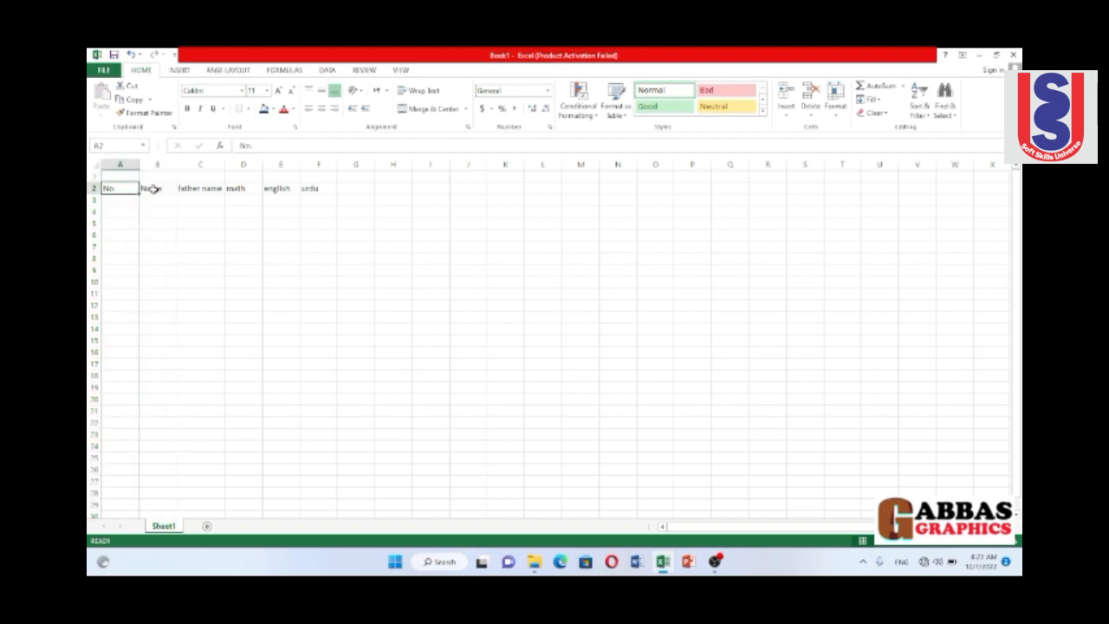
{"action": "left_click", "coordinate": [152, 188]}
{"action": "left_click", "coordinate": [110, 187]}
{"action": "left_click", "coordinate": [155, 189]}
{"action": "left_click", "coordinate": [200, 189]}
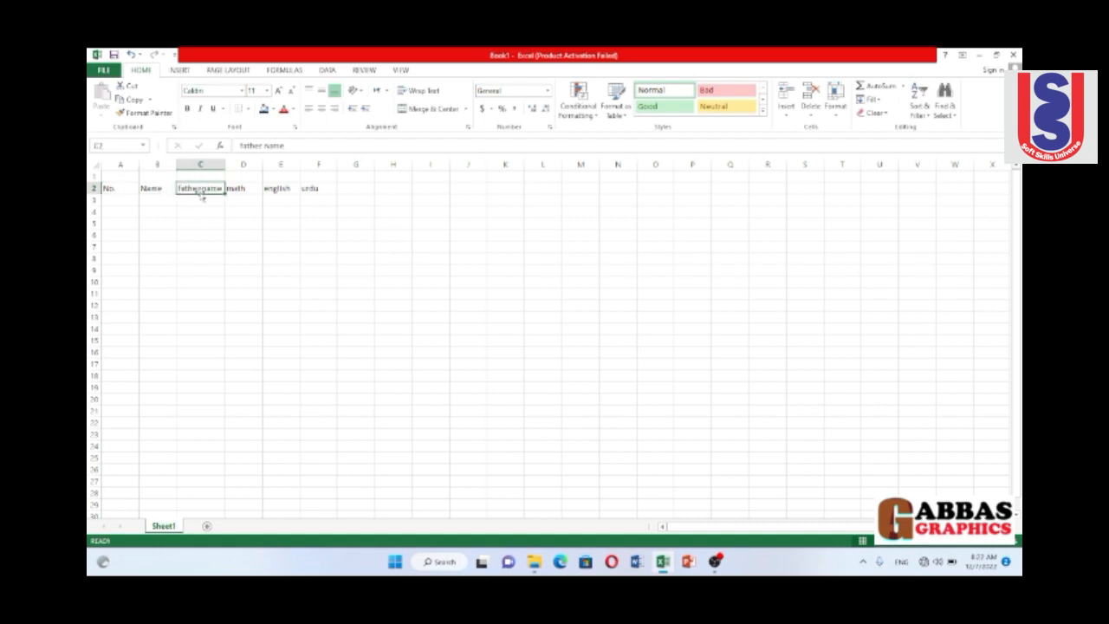
Enter 1 in A3 and extend it as a number series from 1 to 15 down to A17.
{"action": "left_click", "coordinate": [113, 200]}
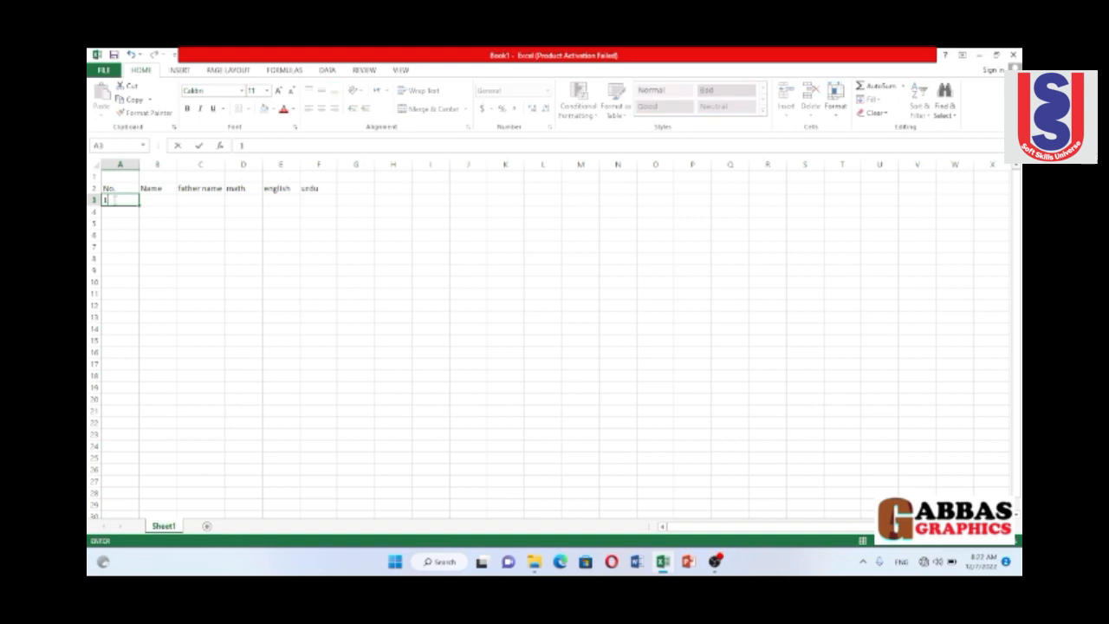
{"action": "type", "text": "1"}
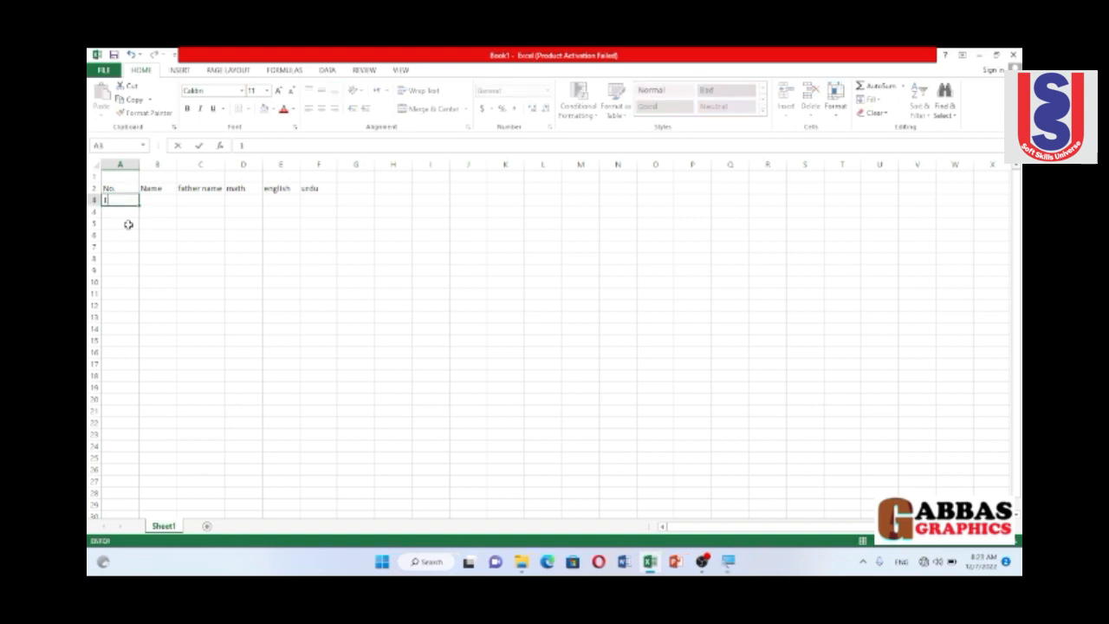
{"action": "key", "text": "Return"}
{"action": "left_click", "coordinate": [134, 201]}
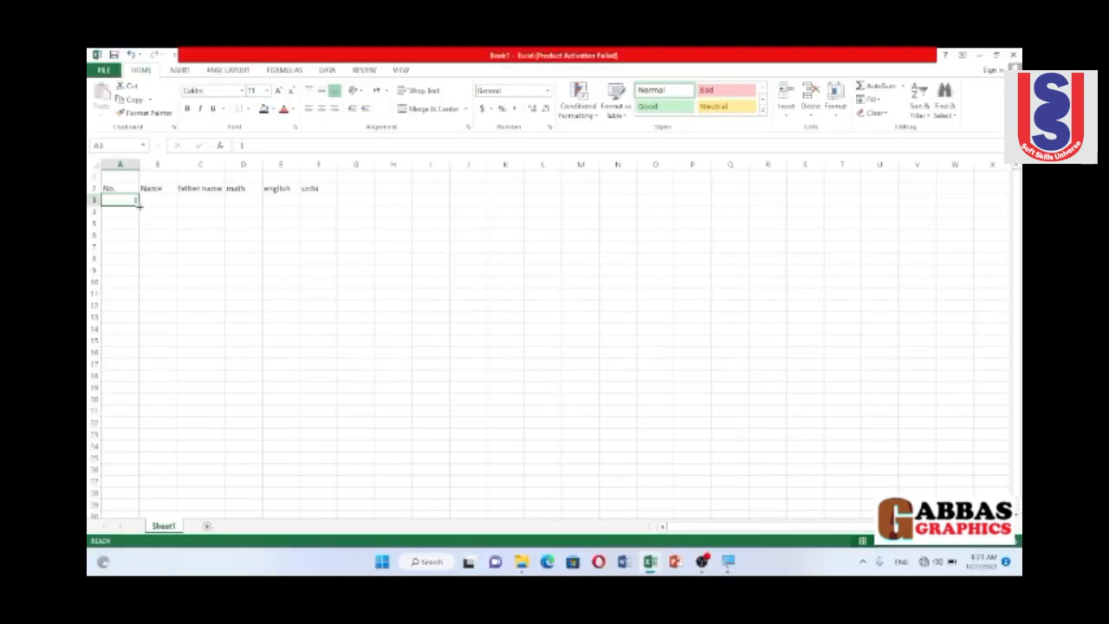
{"action": "left_click_drag", "start_coordinate": [137, 206], "coordinate": [139, 368]}
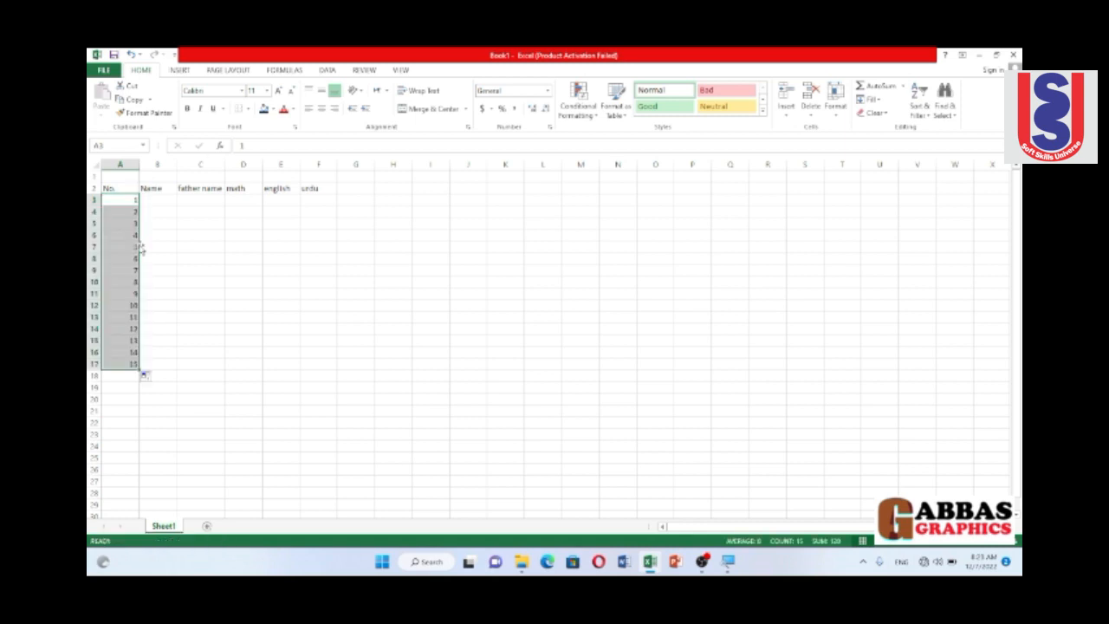
Change the auto fill option for A3:A17 to Copy Cells and back to Fill Series.
{"action": "left_click", "coordinate": [147, 379]}
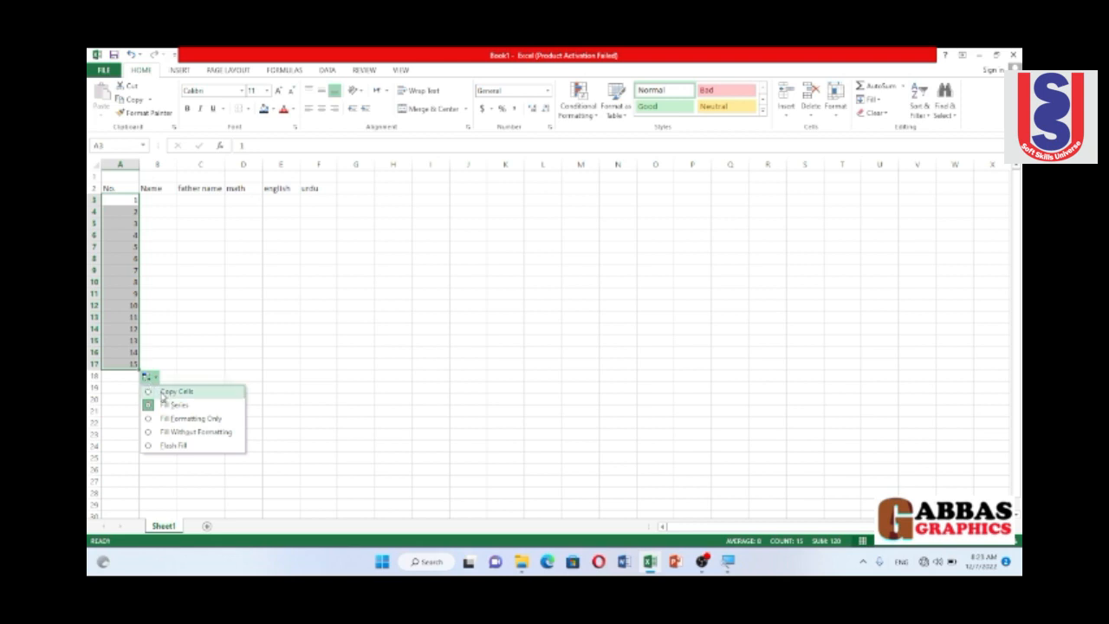
{"action": "left_click", "coordinate": [165, 393]}
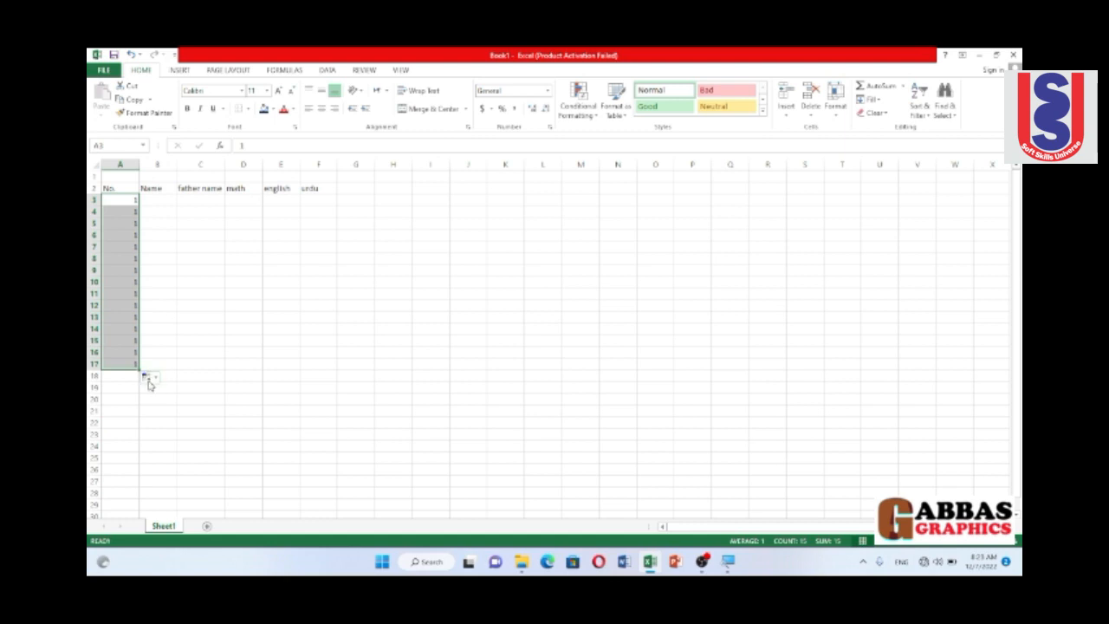
{"action": "left_click", "coordinate": [148, 380]}
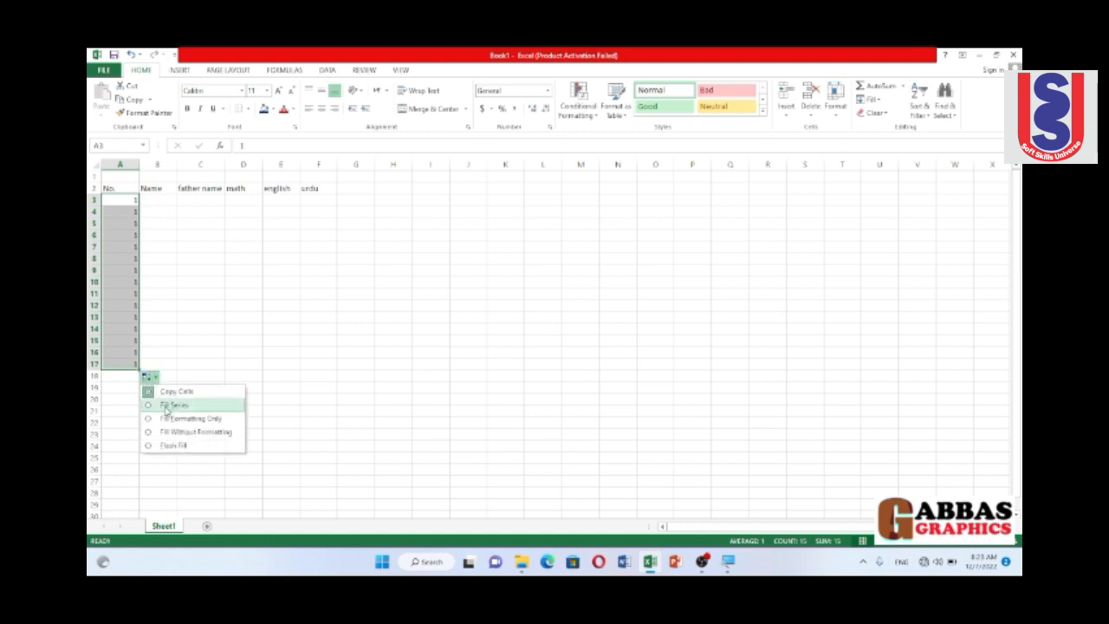
{"action": "left_click", "coordinate": [166, 406]}
{"action": "left_click", "coordinate": [147, 379]}
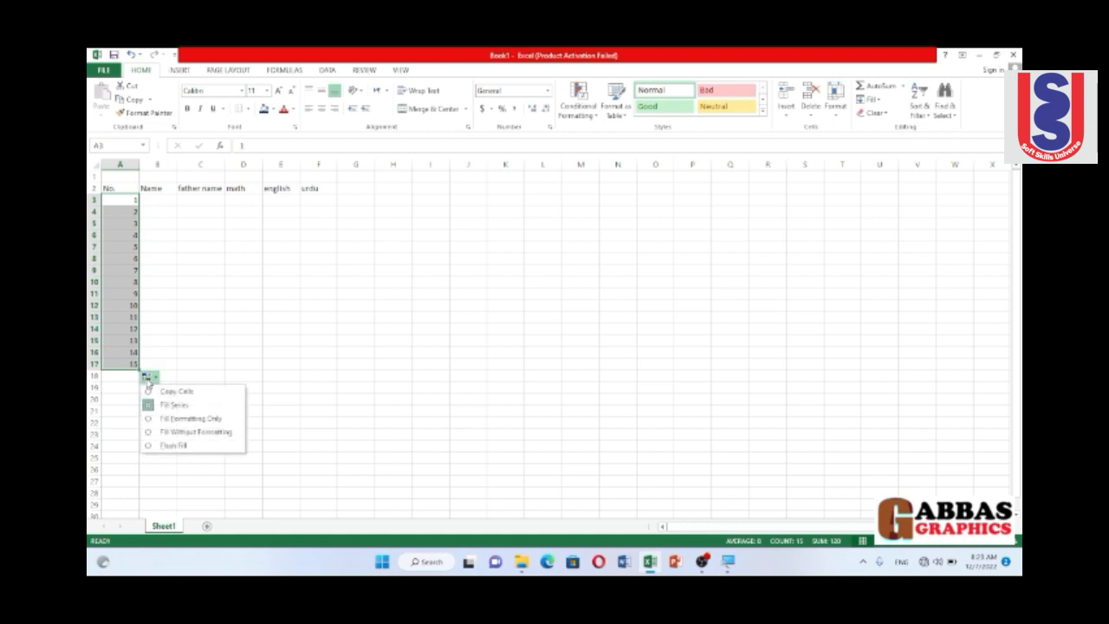
Try the Fill Formatting Only and Fill Without Formatting options on A3:A17 and return the range to Fill Series.
{"action": "left_click", "coordinate": [197, 418]}
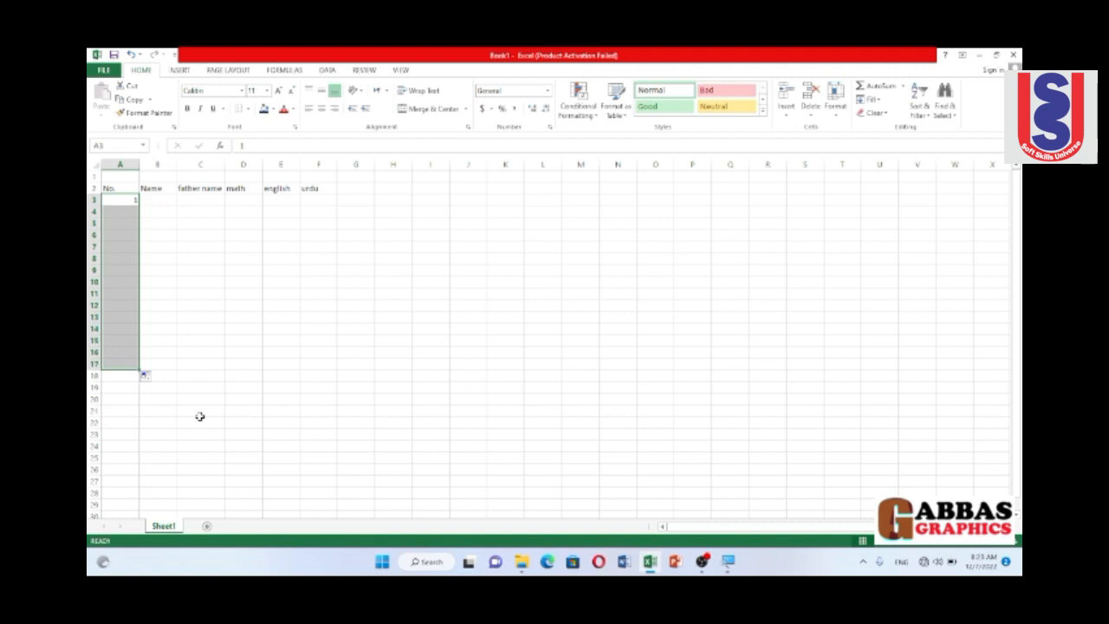
{"action": "left_click", "coordinate": [146, 377]}
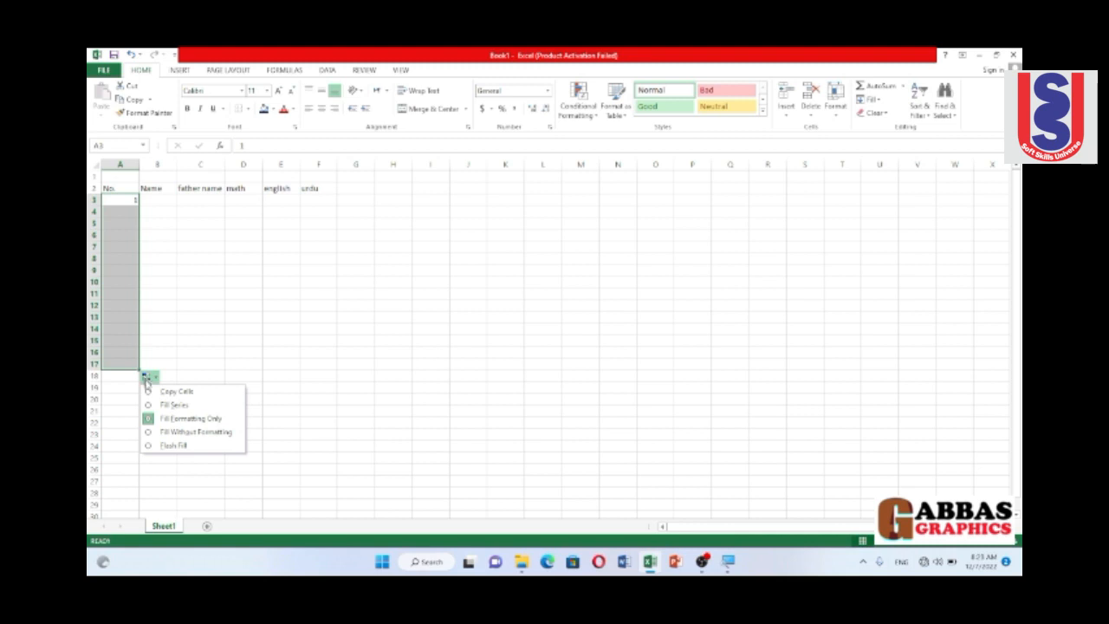
{"action": "left_click", "coordinate": [184, 429]}
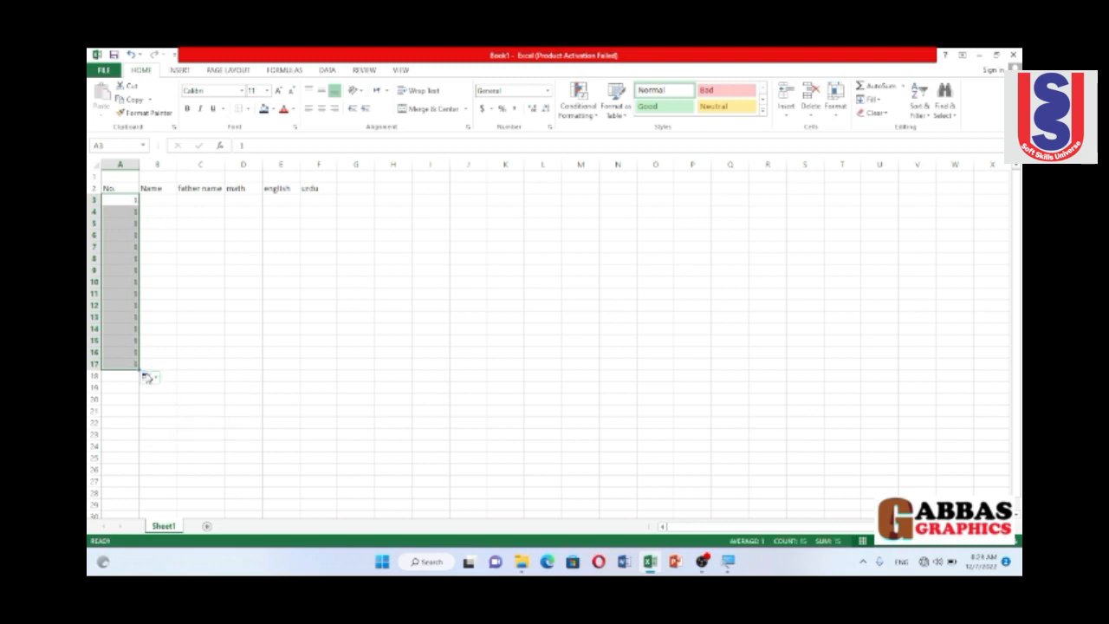
{"action": "left_click", "coordinate": [148, 379]}
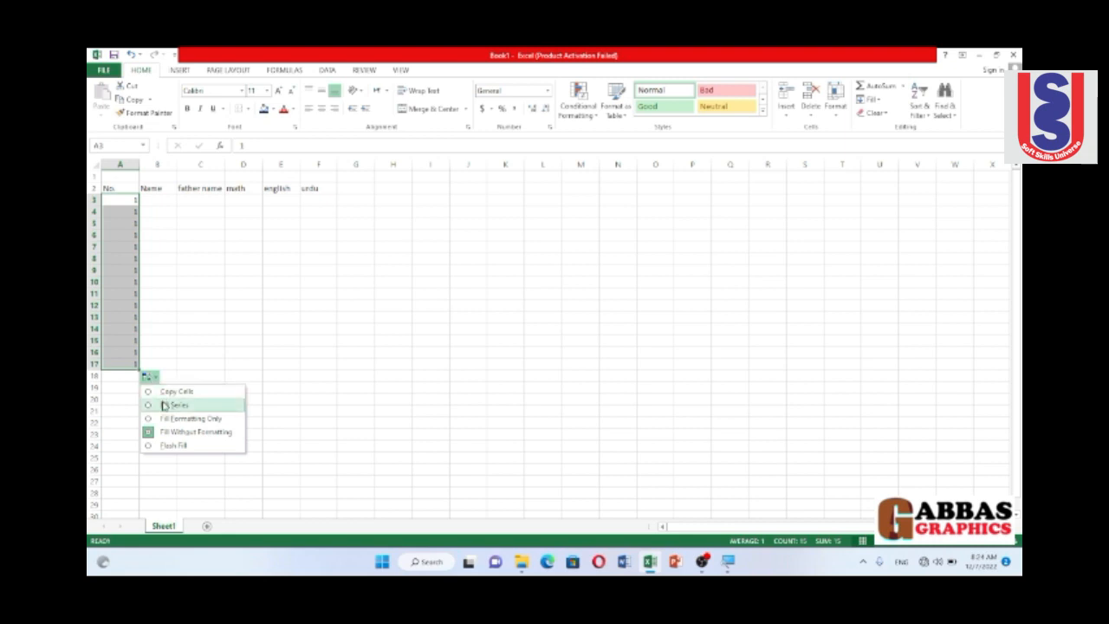
{"action": "left_click", "coordinate": [164, 404]}
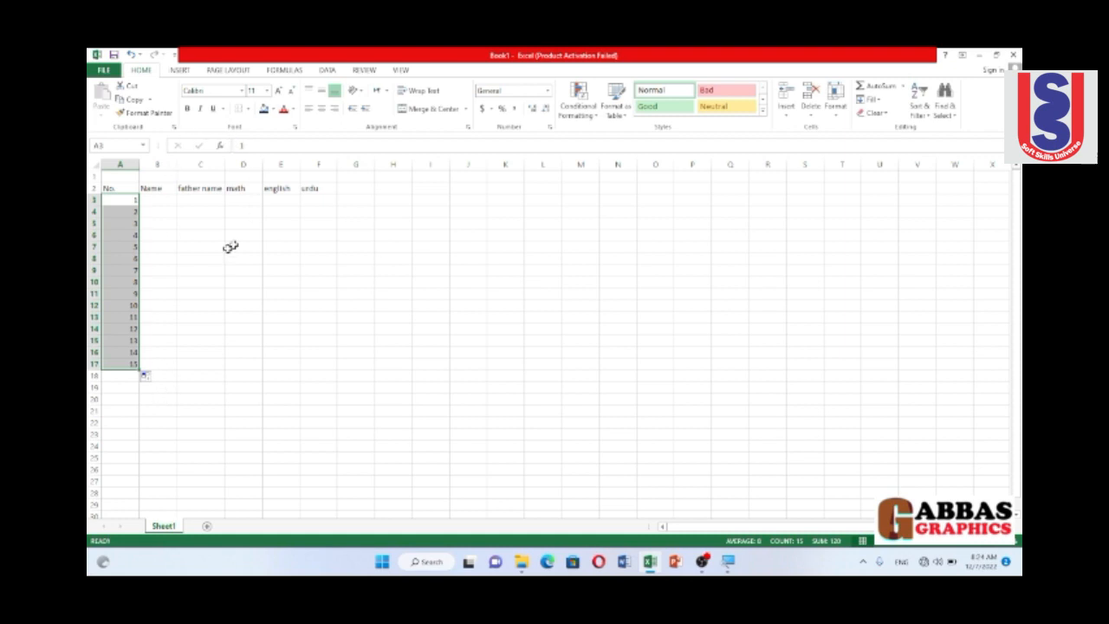
Enter the first two students' names in B3 and B4 under the Name header.
{"action": "left_click", "coordinate": [198, 265]}
{"action": "left_click", "coordinate": [152, 208]}
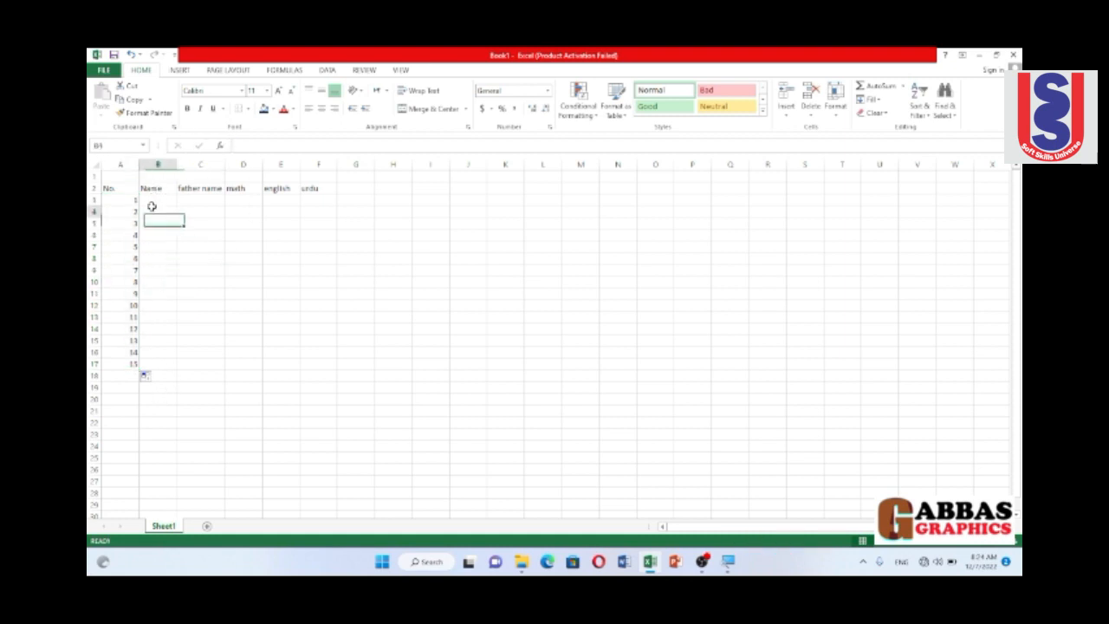
{"action": "left_click", "coordinate": [151, 201]}
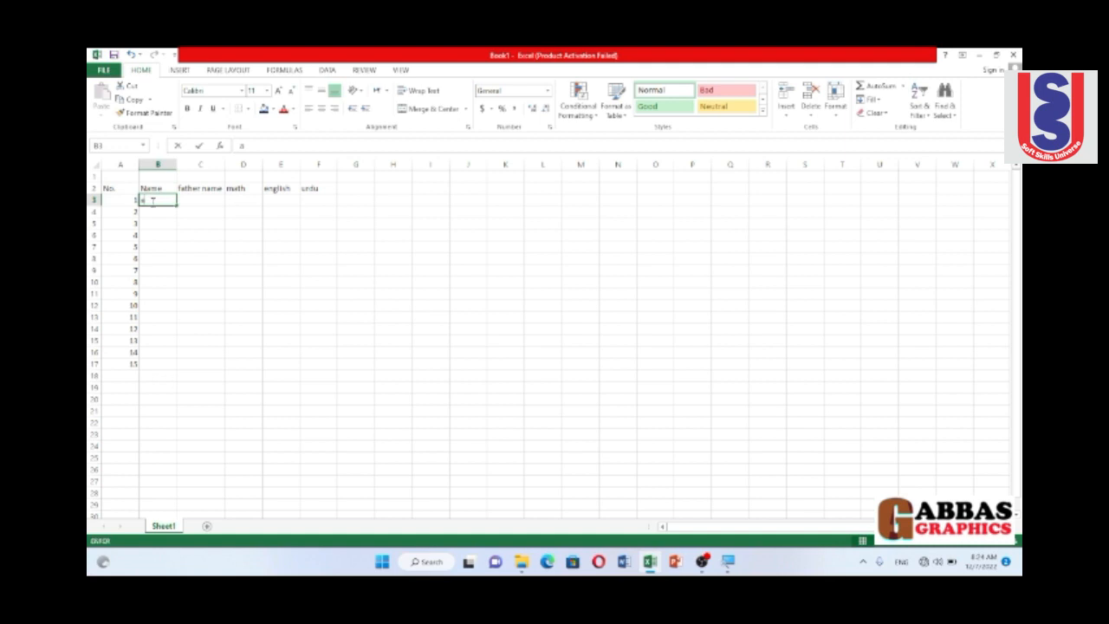
{"action": "type", "text": "ab"}
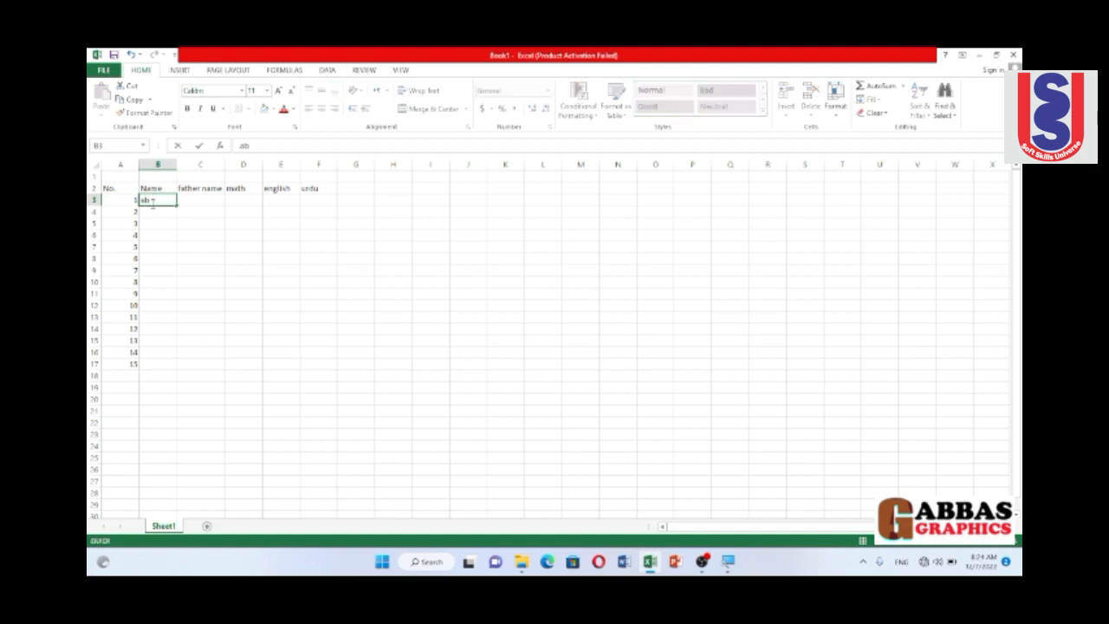
{"action": "type", "text": "bas"}
{"action": "key", "text": "Return"}
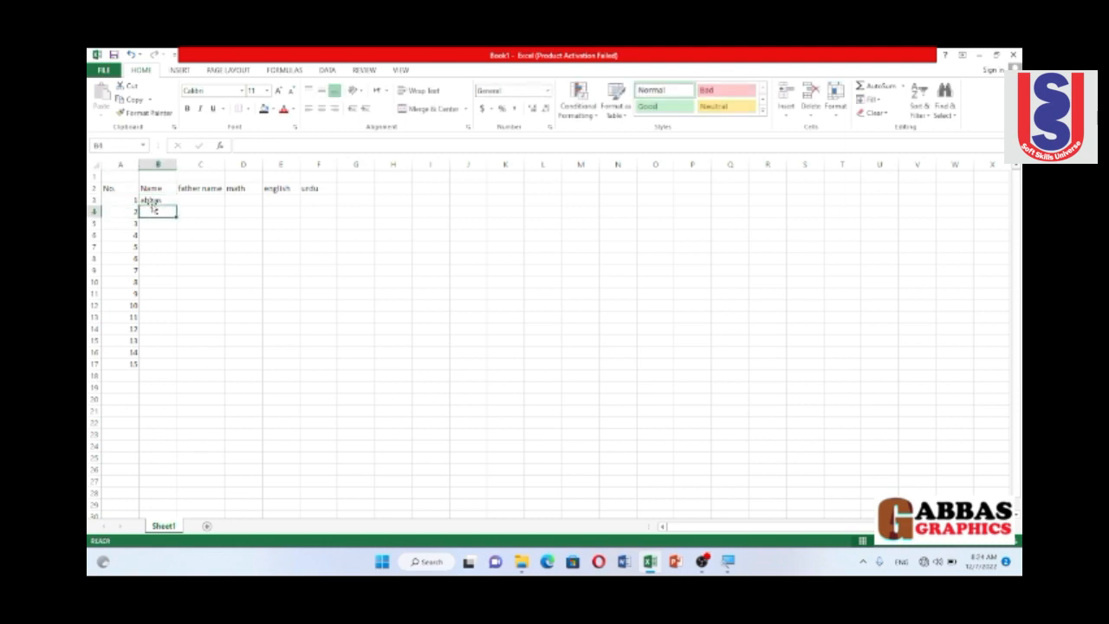
{"action": "type", "text": "muha"}
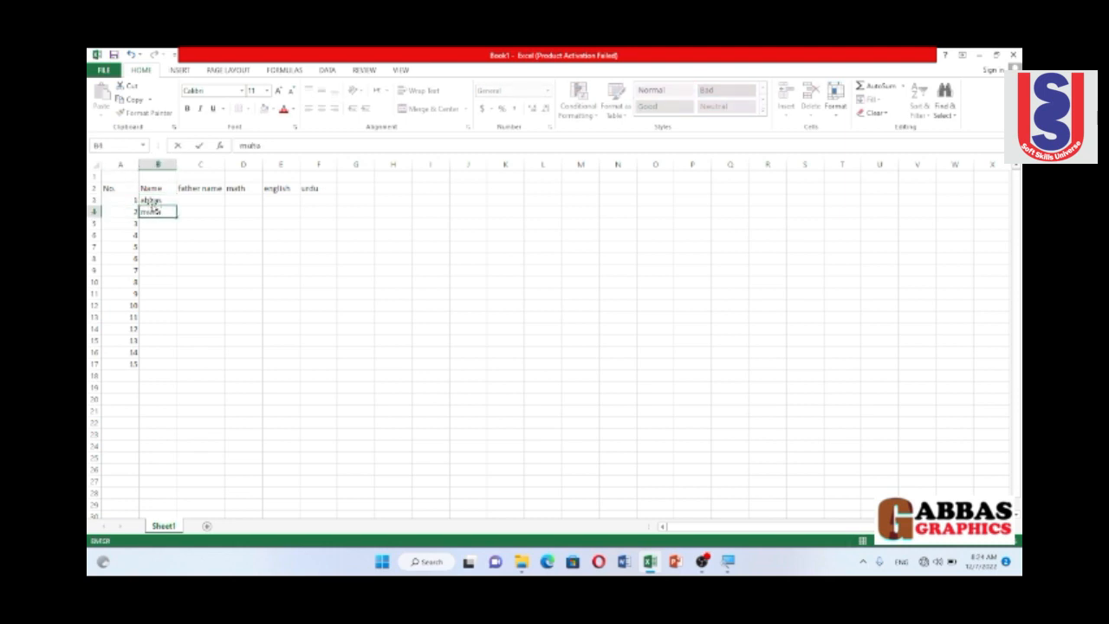
{"action": "type", "text": "mmad"}
{"action": "key", "text": "Return"}
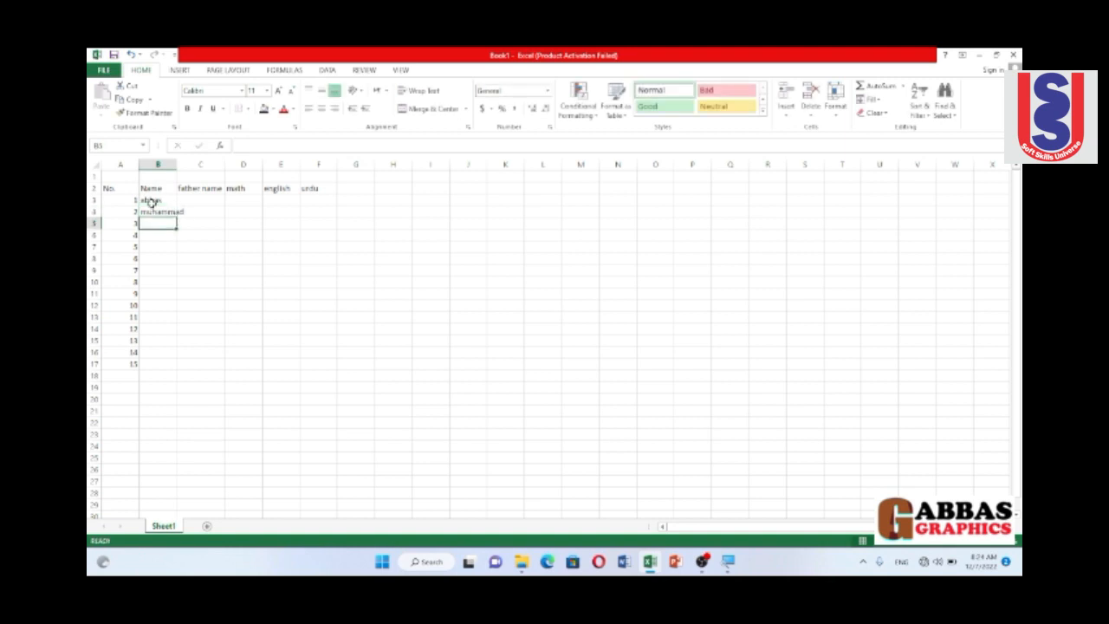
Examine how the names in B3 and B4 fit the Name column's width and the neighbouring father name cells.
{"action": "left_click", "coordinate": [151, 210]}
{"action": "left_click", "coordinate": [200, 199]}
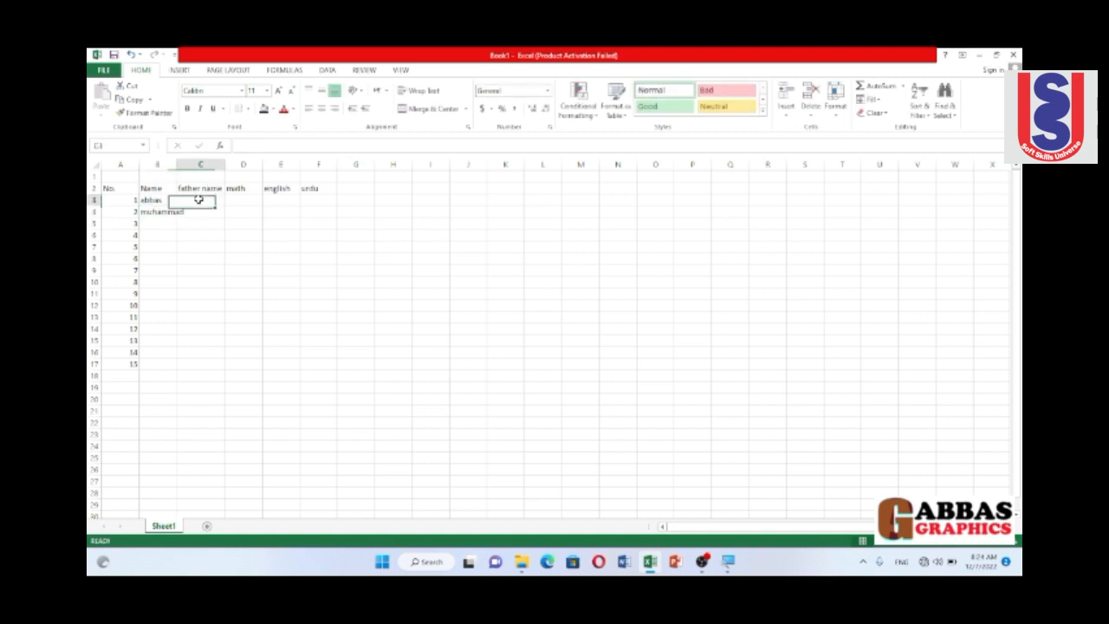
{"action": "left_click", "coordinate": [157, 212]}
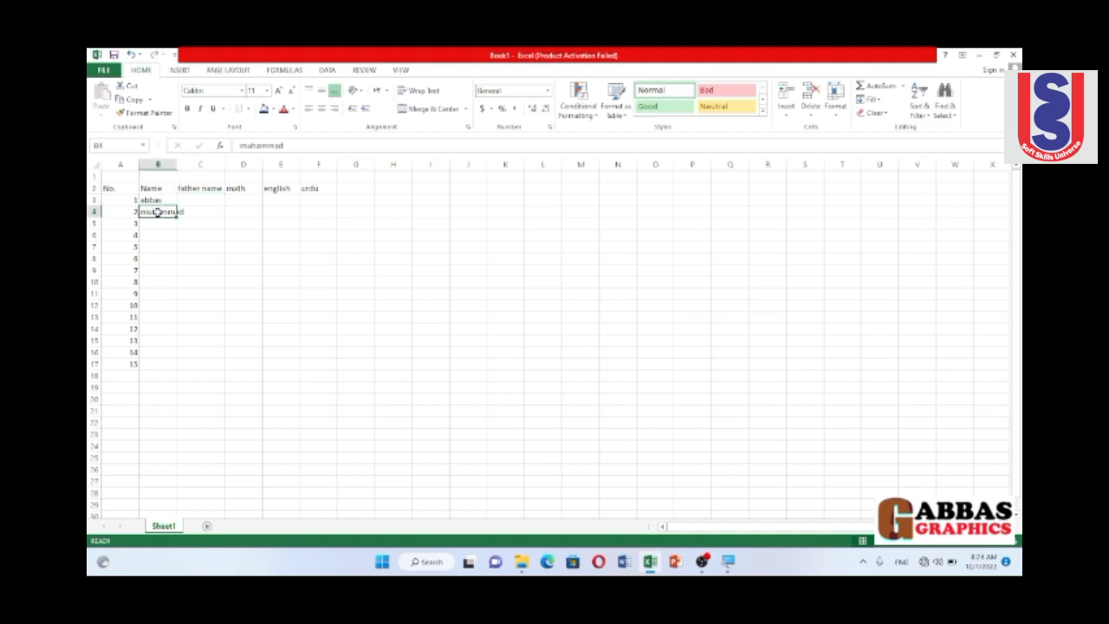
{"action": "left_click", "coordinate": [211, 212]}
{"action": "left_click", "coordinate": [170, 247]}
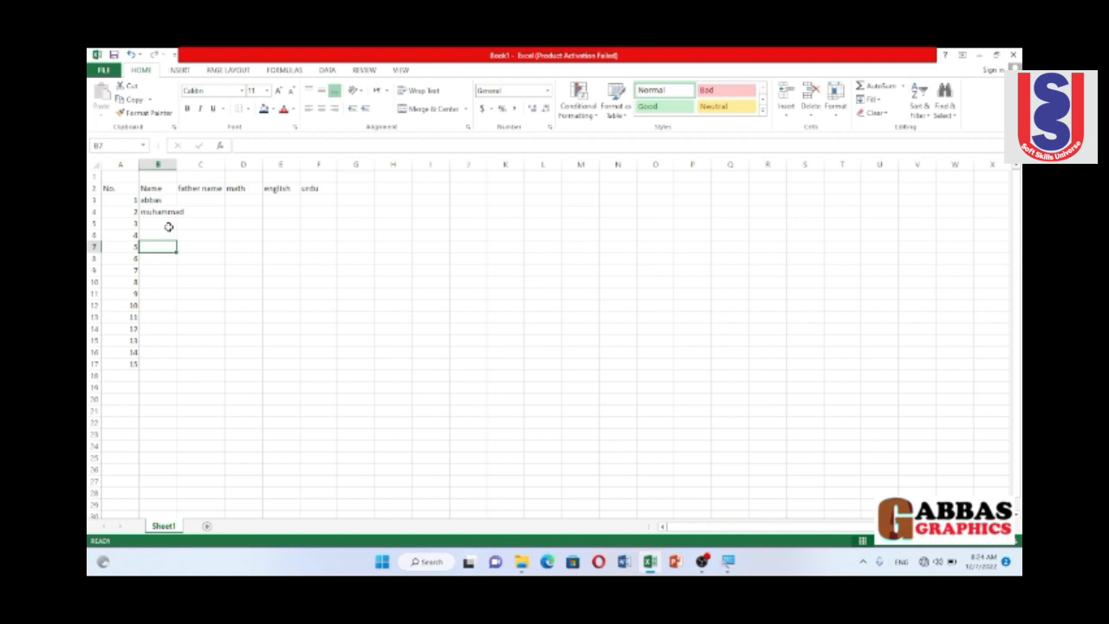
{"action": "left_click", "coordinate": [170, 199]}
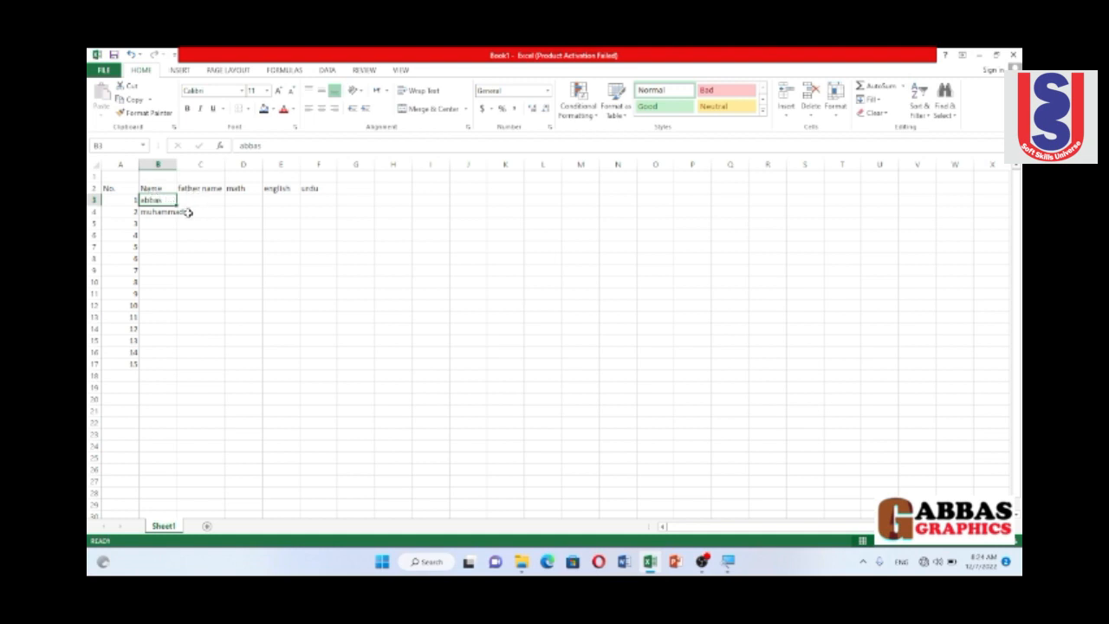
{"action": "left_click", "coordinate": [184, 212]}
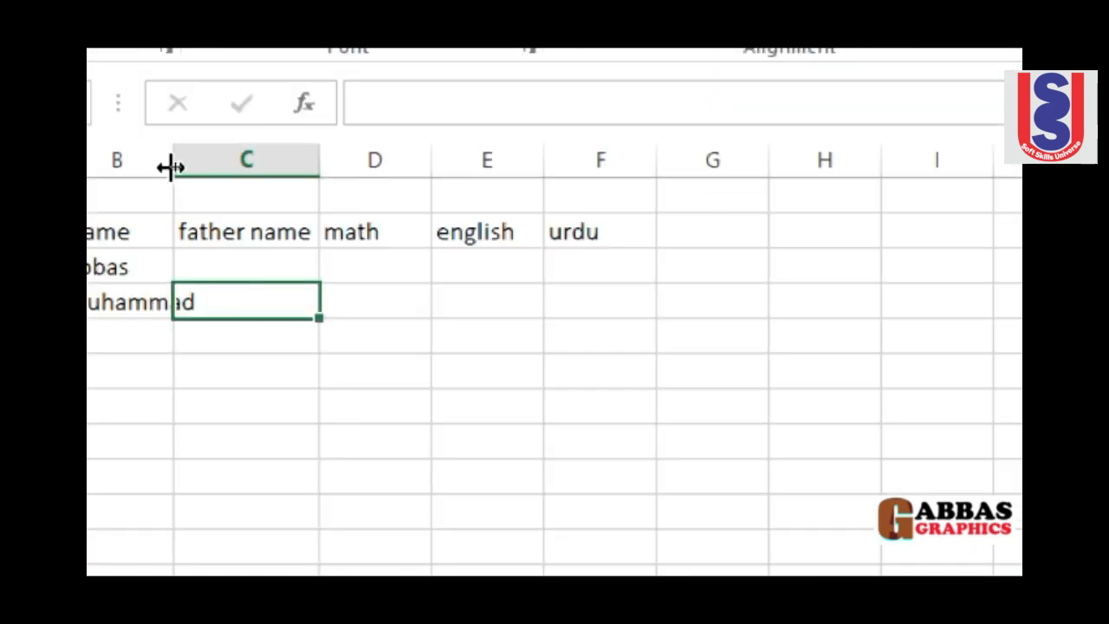
AutoFit the widths of the Name and math columns to their contents.
{"action": "double_click", "coordinate": [171, 167]}
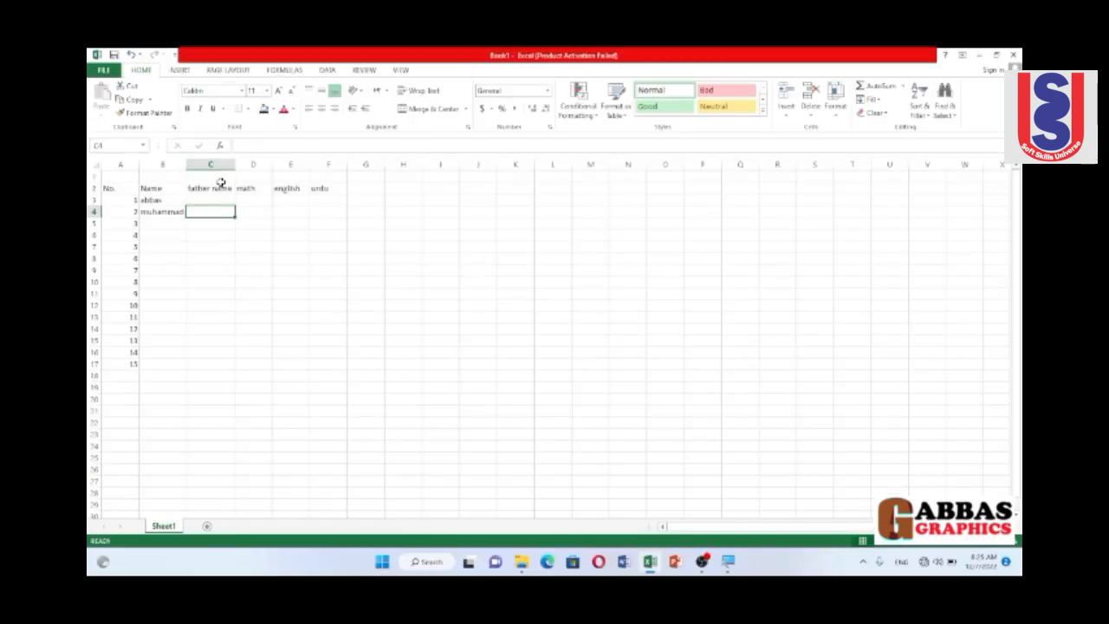
{"action": "left_click", "coordinate": [256, 186]}
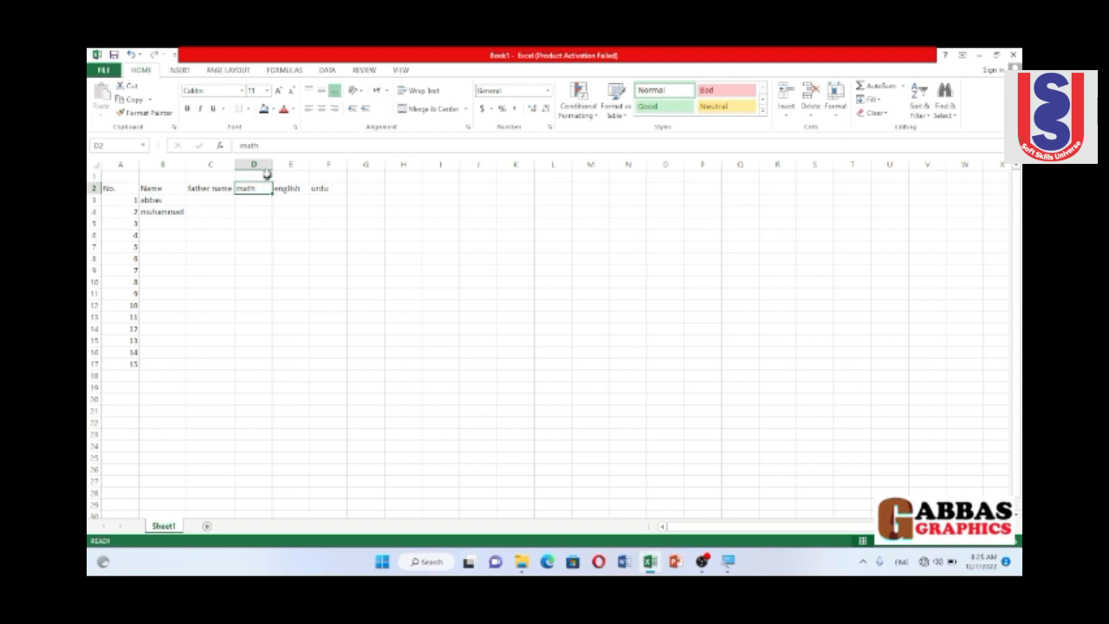
{"action": "double_click", "coordinate": [270, 166]}
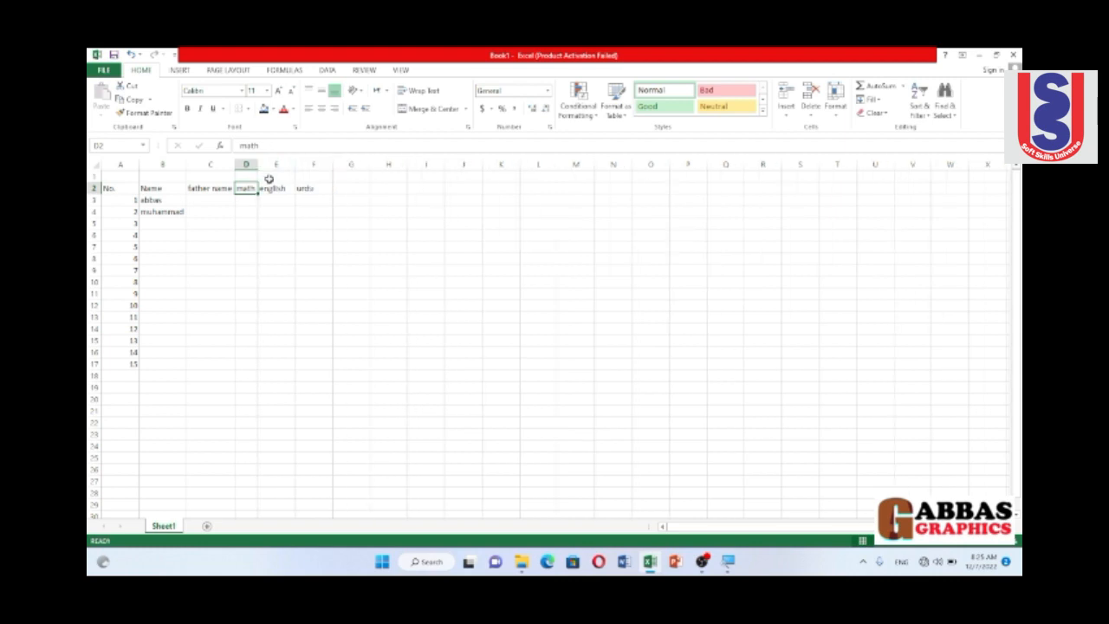
{"action": "left_click", "coordinate": [272, 187]}
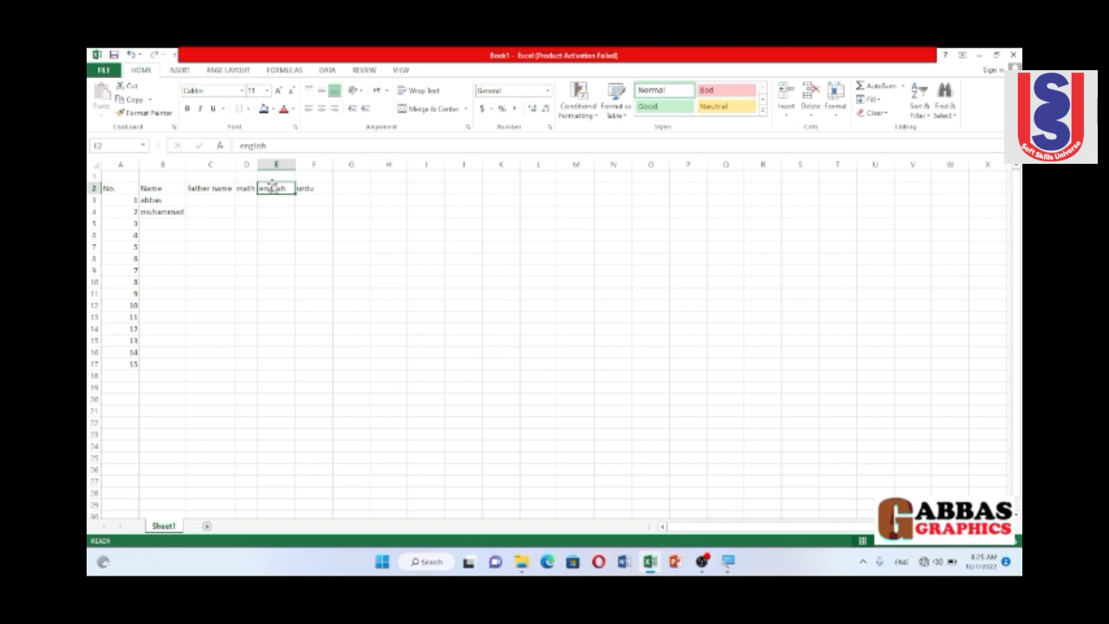
{"action": "left_click", "coordinate": [118, 189]}
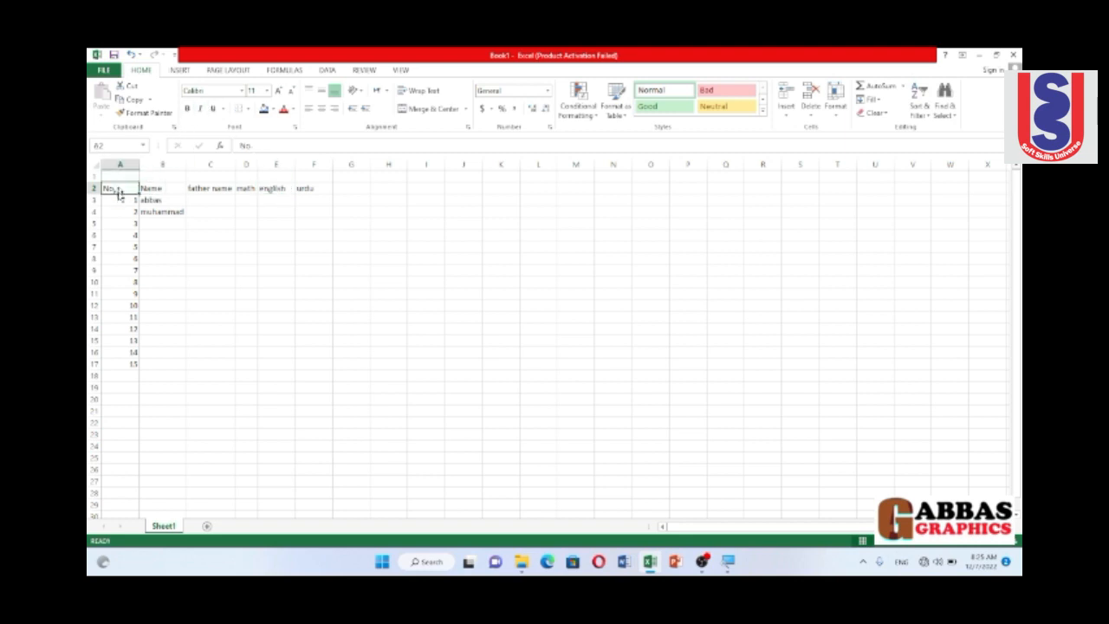
{"action": "left_click_drag", "start_coordinate": [118, 194], "coordinate": [208, 183]}
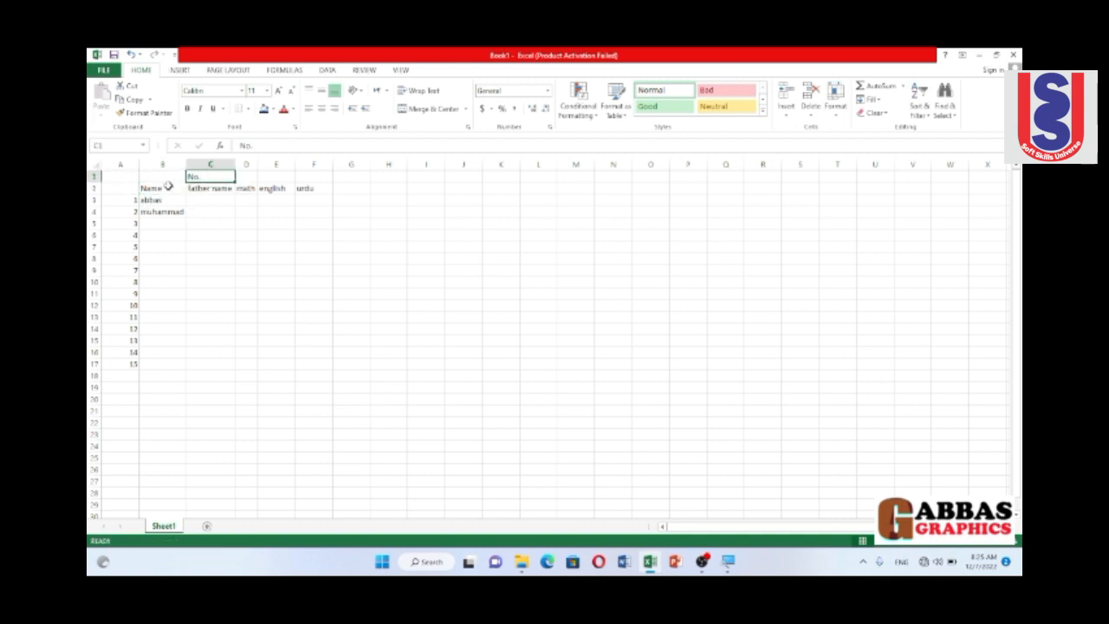
{"action": "key", "text": "ctrl+z"}
Format the headers in A2:F2 as bold, italic and underlined.
{"action": "left_click", "coordinate": [151, 187]}
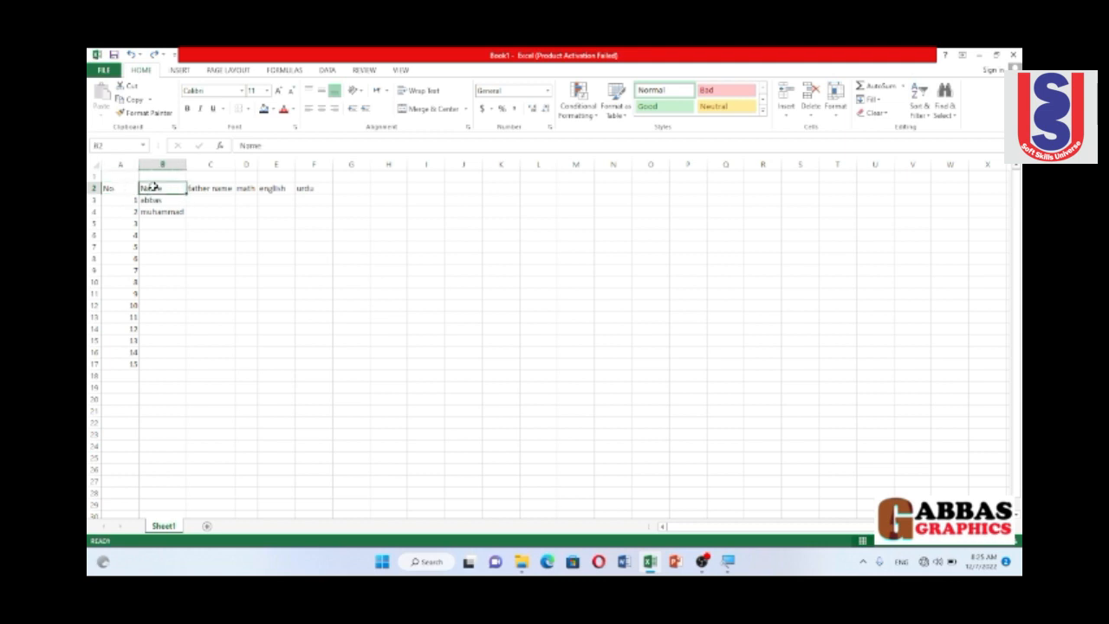
{"action": "left_click_drag", "start_coordinate": [119, 185], "coordinate": [319, 191]}
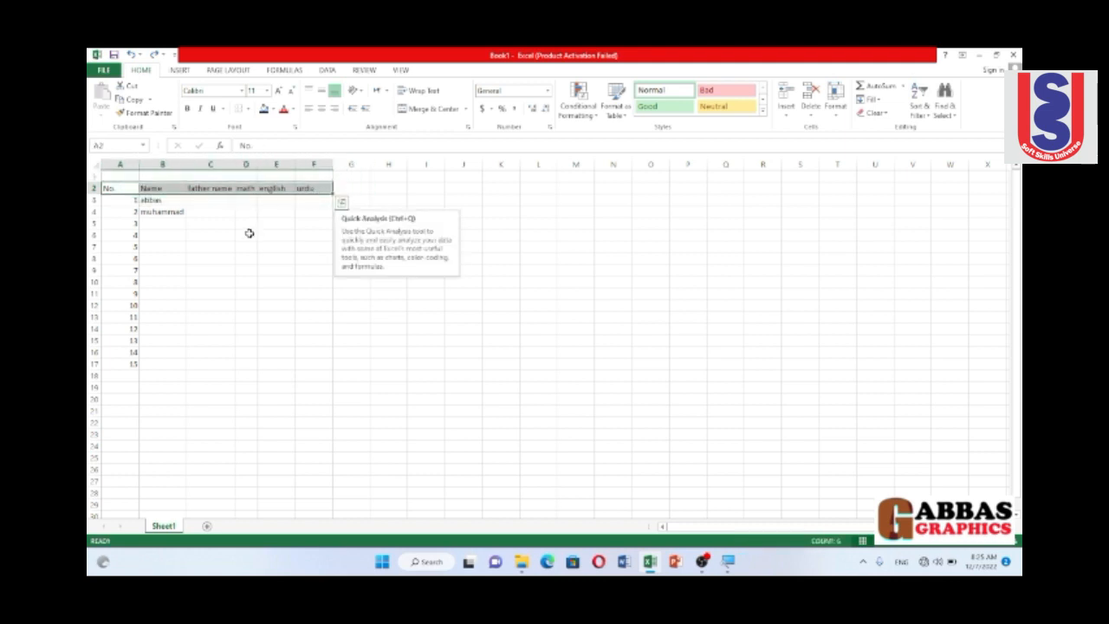
{"action": "key", "text": "ctrl+b"}
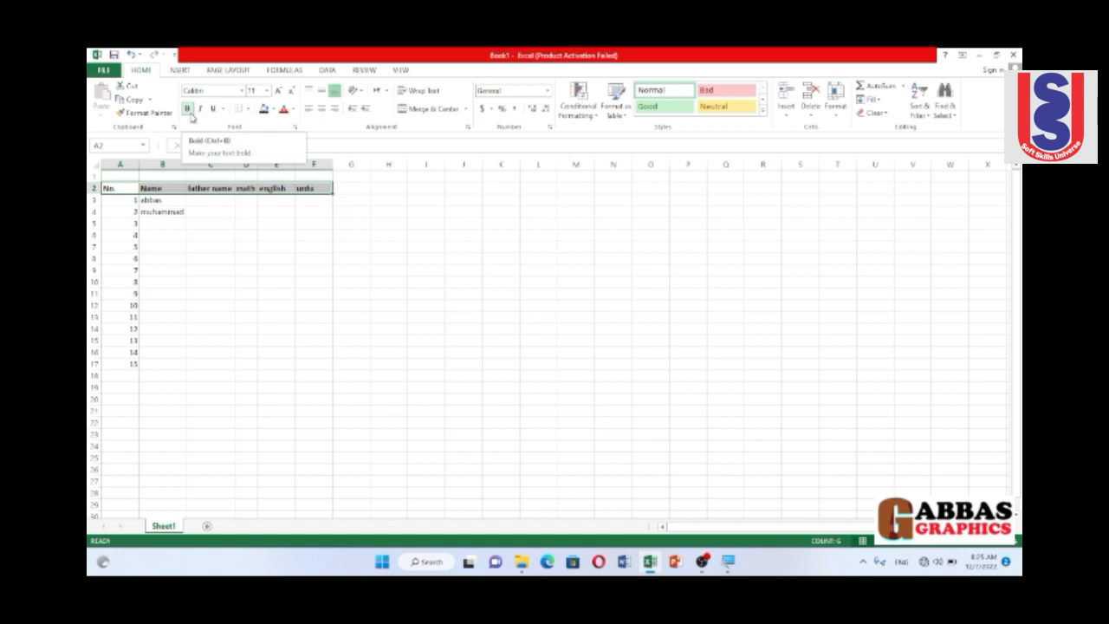
{"action": "left_click", "coordinate": [188, 109]}
{"action": "left_click", "coordinate": [188, 109]}
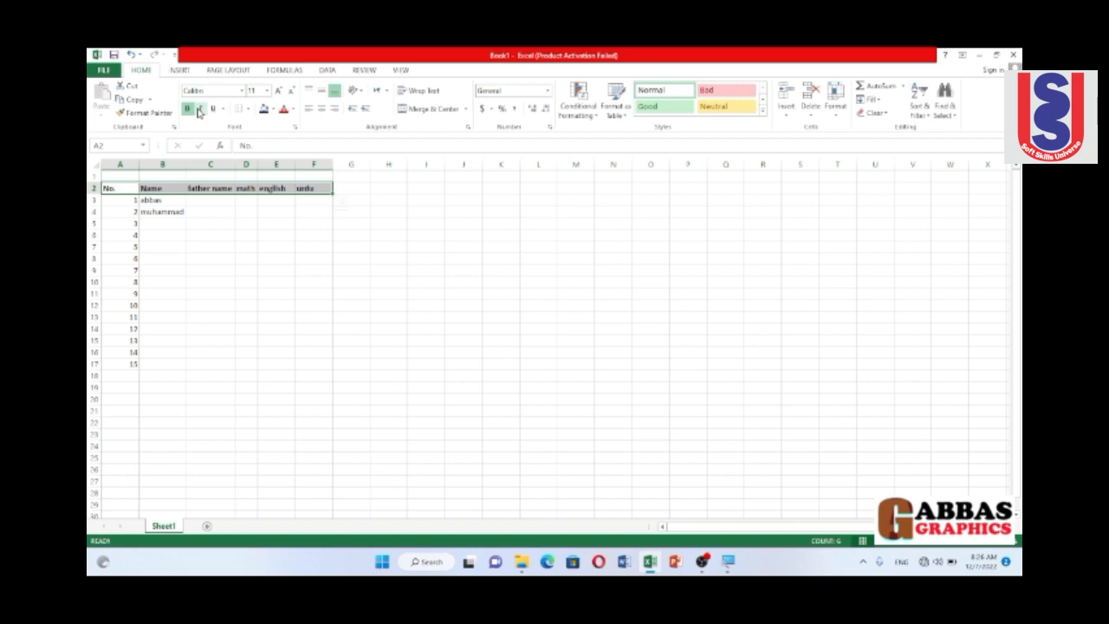
{"action": "key", "text": "ctrl+i"}
{"action": "key", "text": "ctrl+u"}
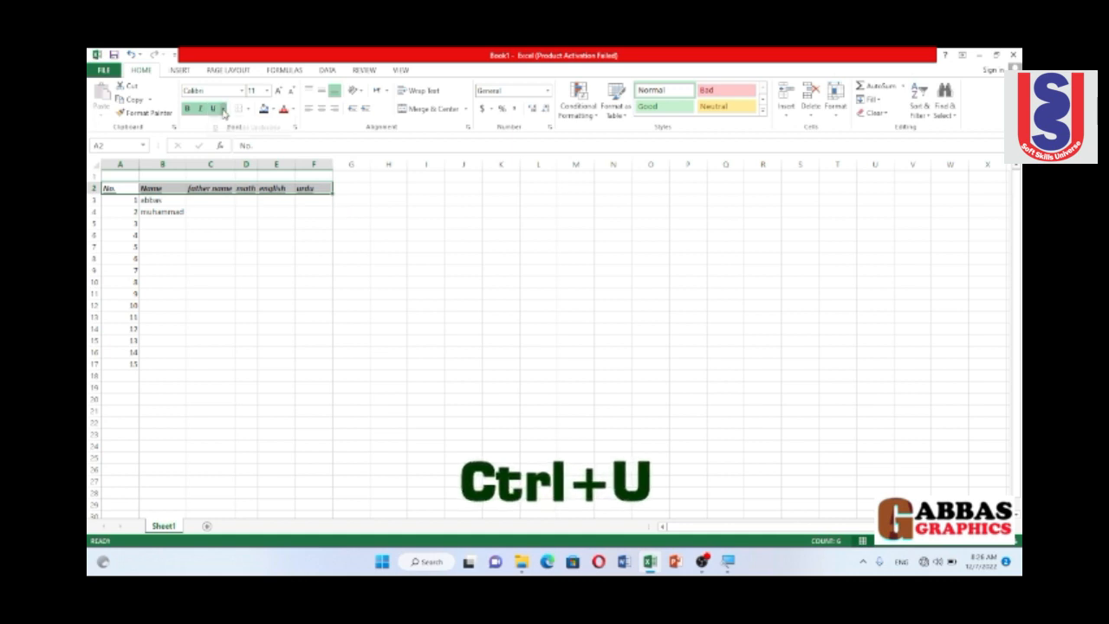
Change the underline style of the headers in A2:F2 to Double Underline and deselect them.
{"action": "left_click", "coordinate": [222, 108]}
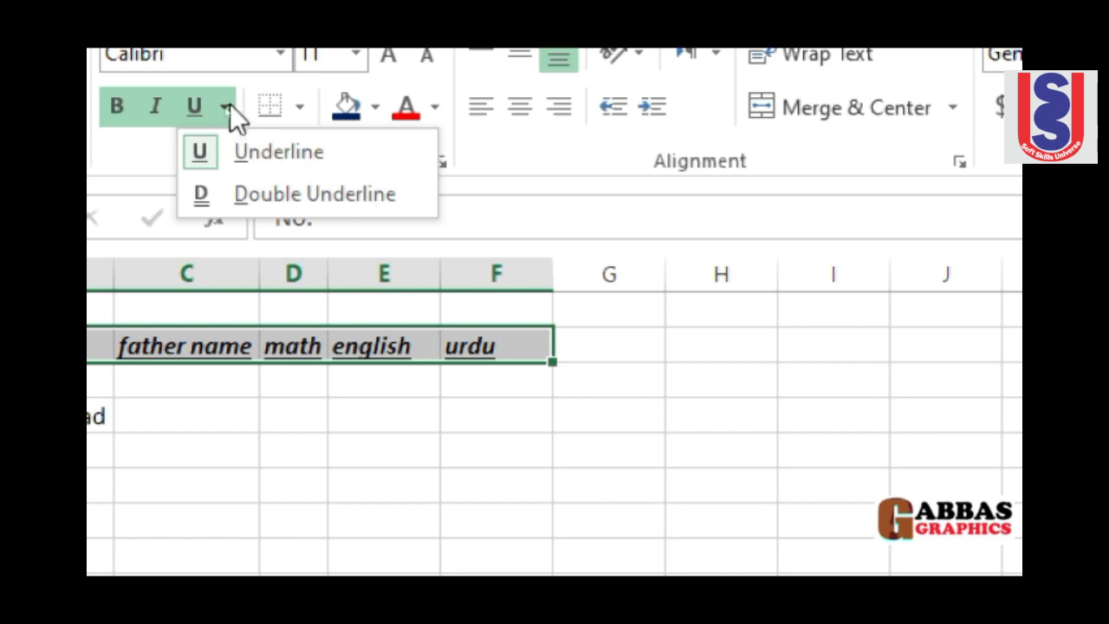
{"action": "left_click", "coordinate": [246, 201]}
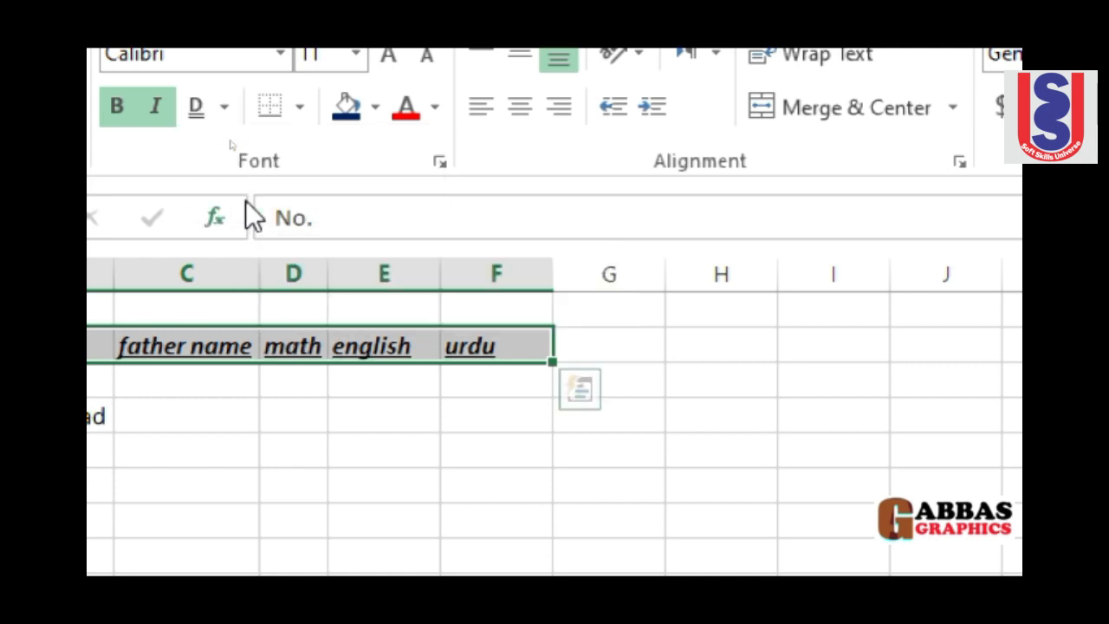
{"action": "left_click", "coordinate": [283, 448]}
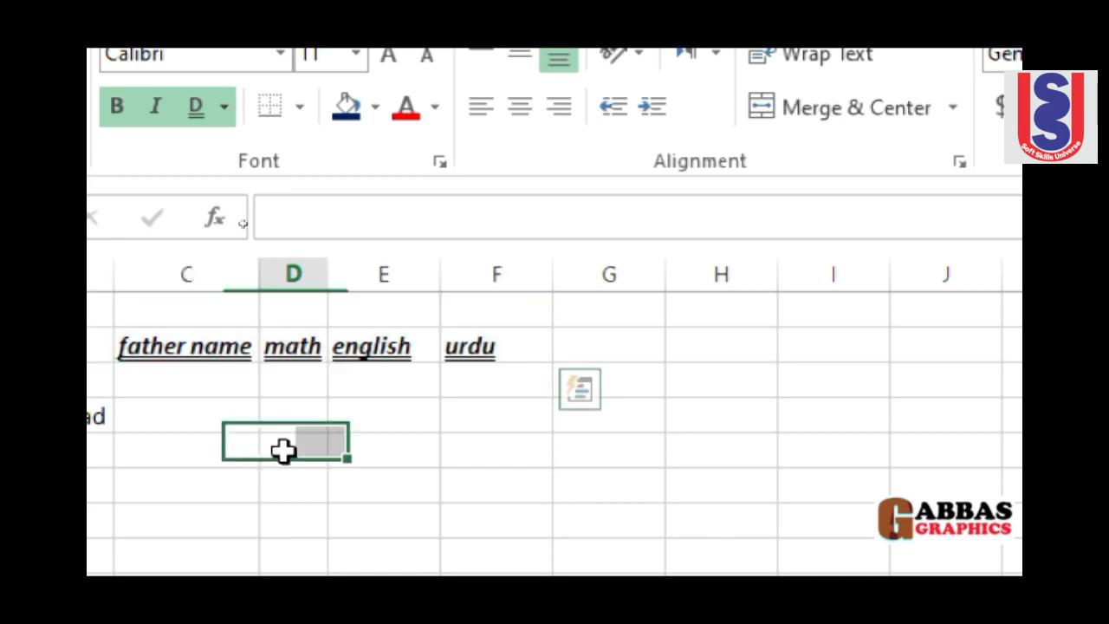
{"action": "left_click", "coordinate": [173, 347]}
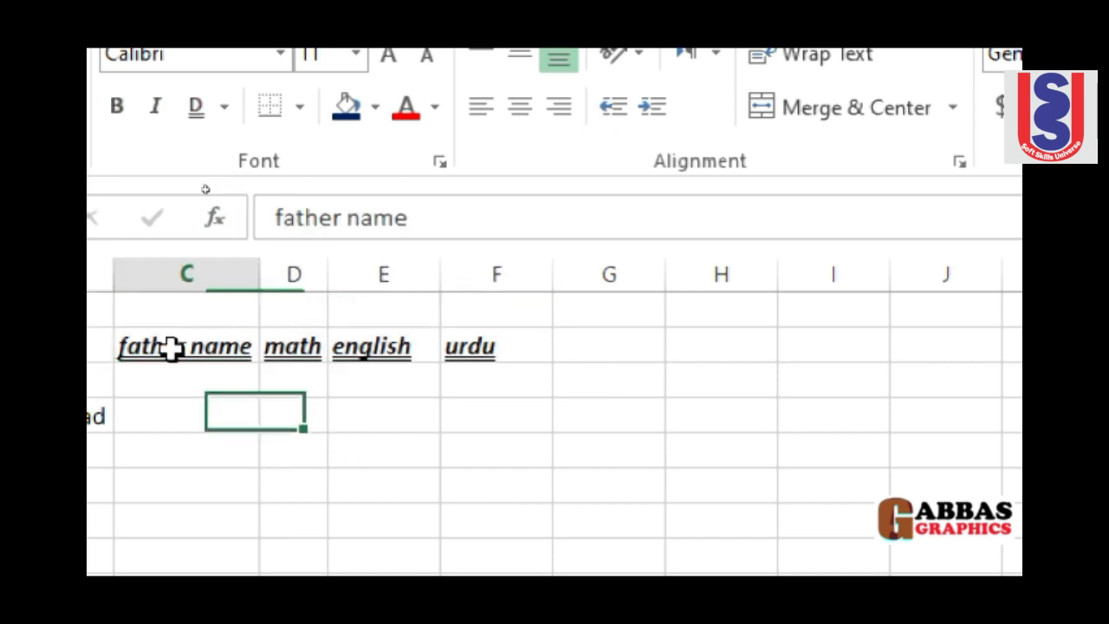
{"action": "left_click", "coordinate": [321, 449]}
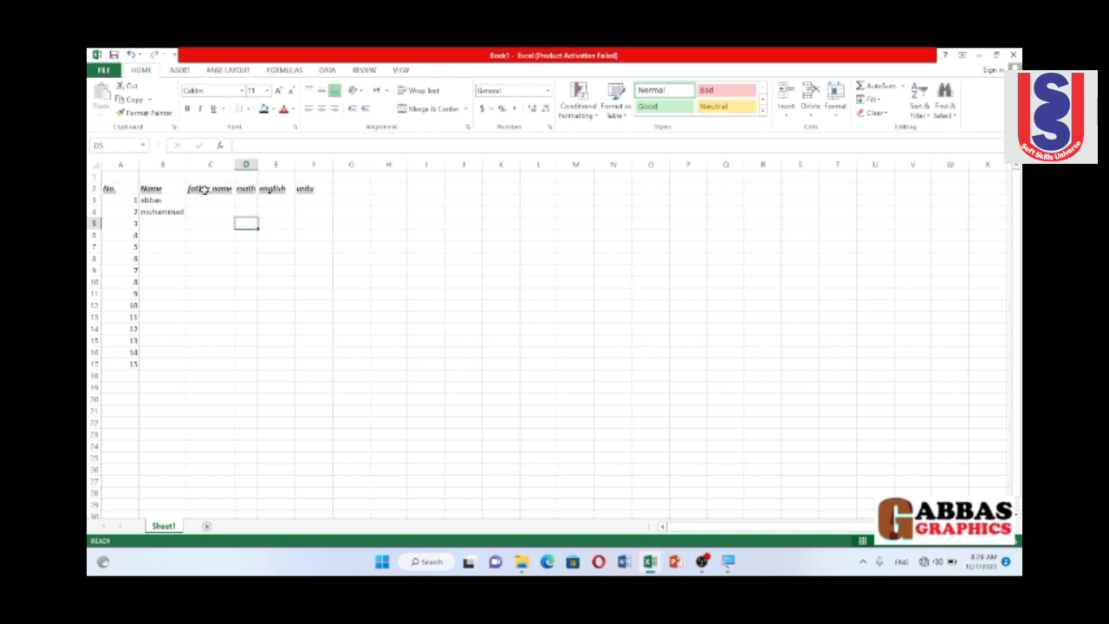
Check the header formatting in C2 and A2 and open the print preview of the sheet.
{"action": "left_click", "coordinate": [203, 189]}
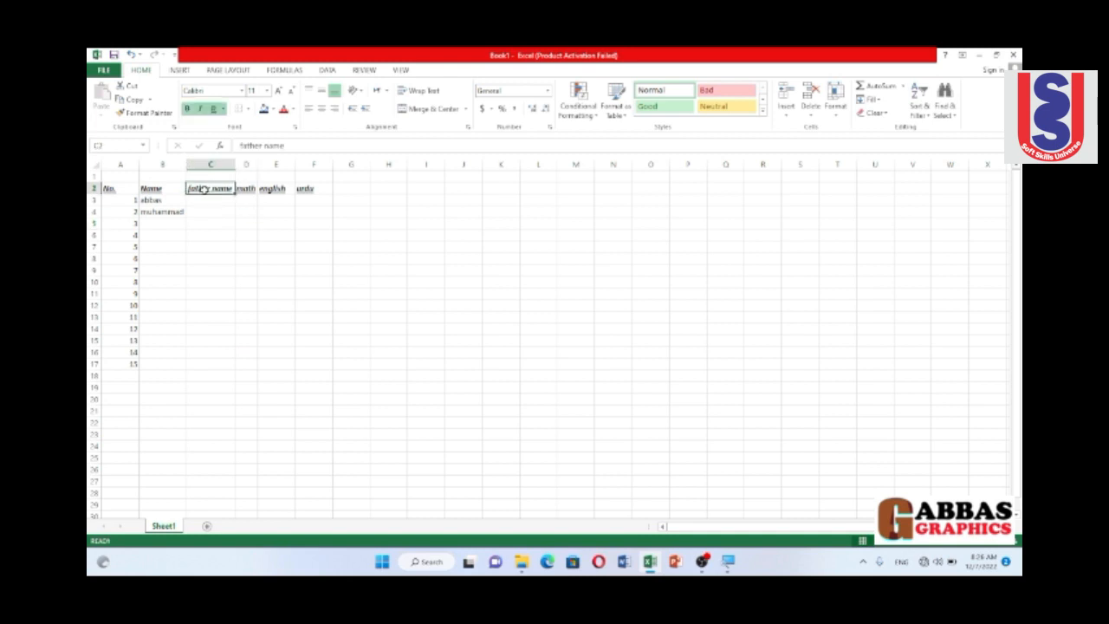
{"action": "left_click", "coordinate": [127, 191]}
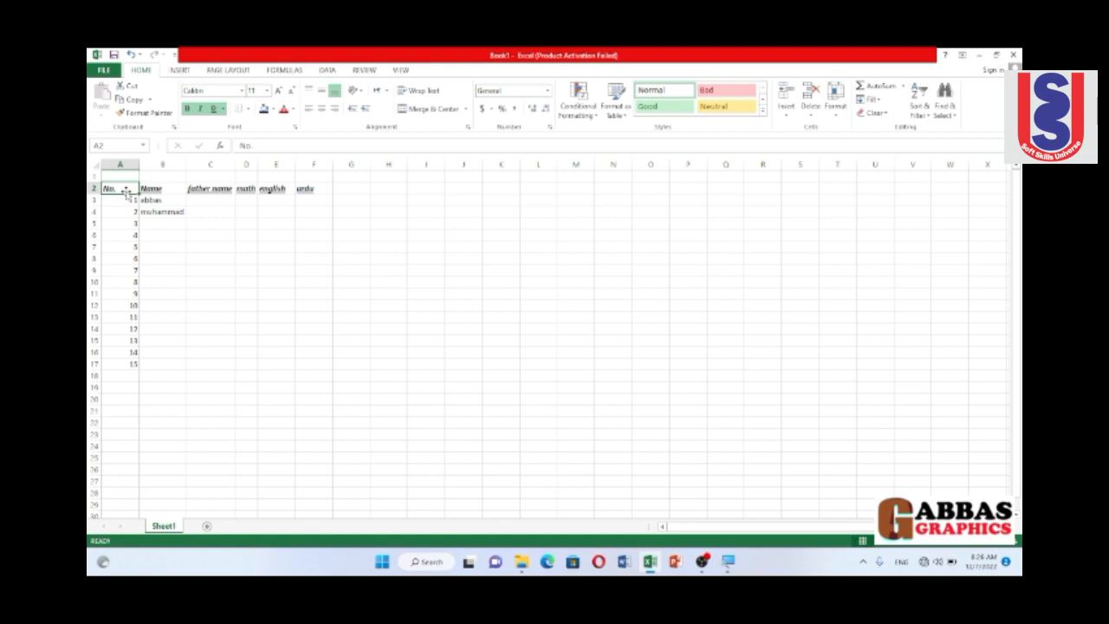
{"action": "key", "text": "ctrl+p"}
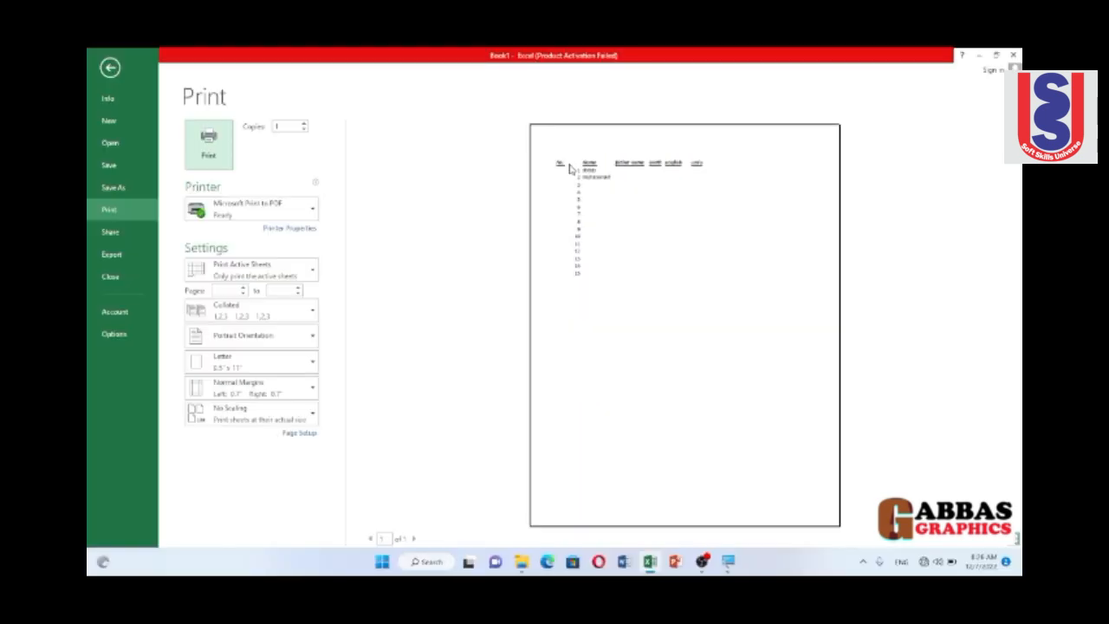
Leave the print preview and apply All Borders to the table range A2:F17.
{"action": "left_click", "coordinate": [110, 68]}
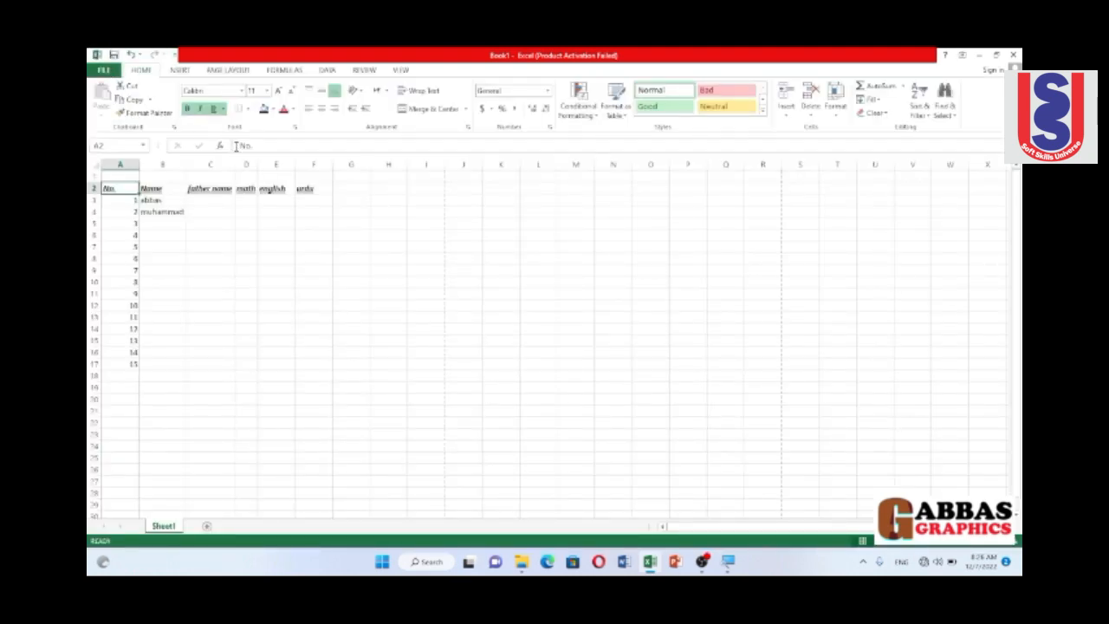
{"action": "left_click", "coordinate": [301, 210]}
{"action": "left_click", "coordinate": [309, 186]}
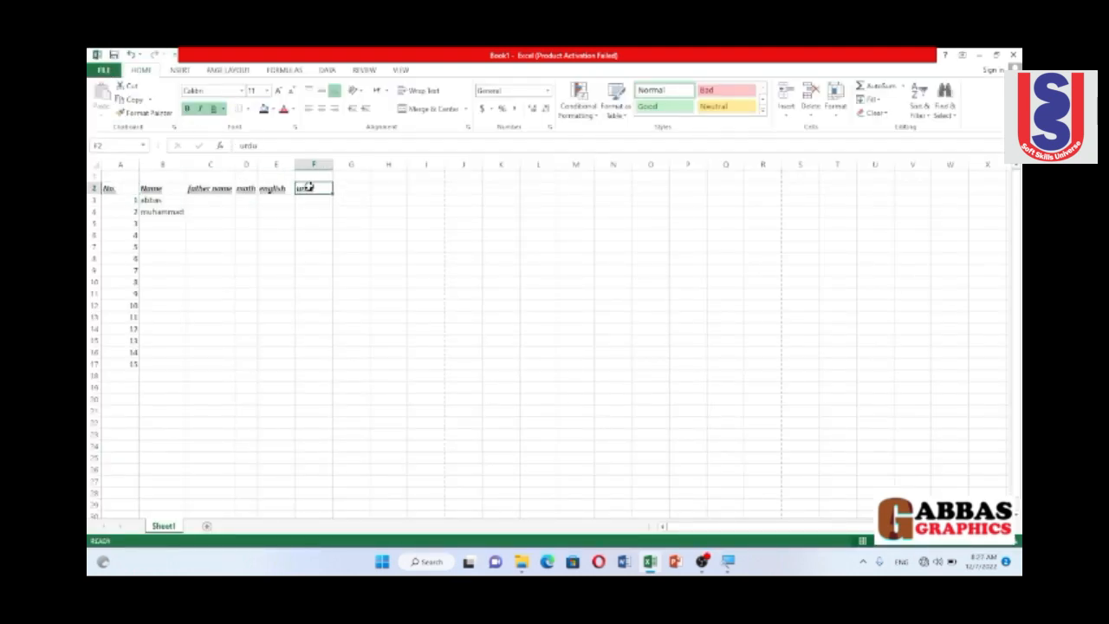
{"action": "left_click_drag", "start_coordinate": [309, 187], "coordinate": [118, 364]}
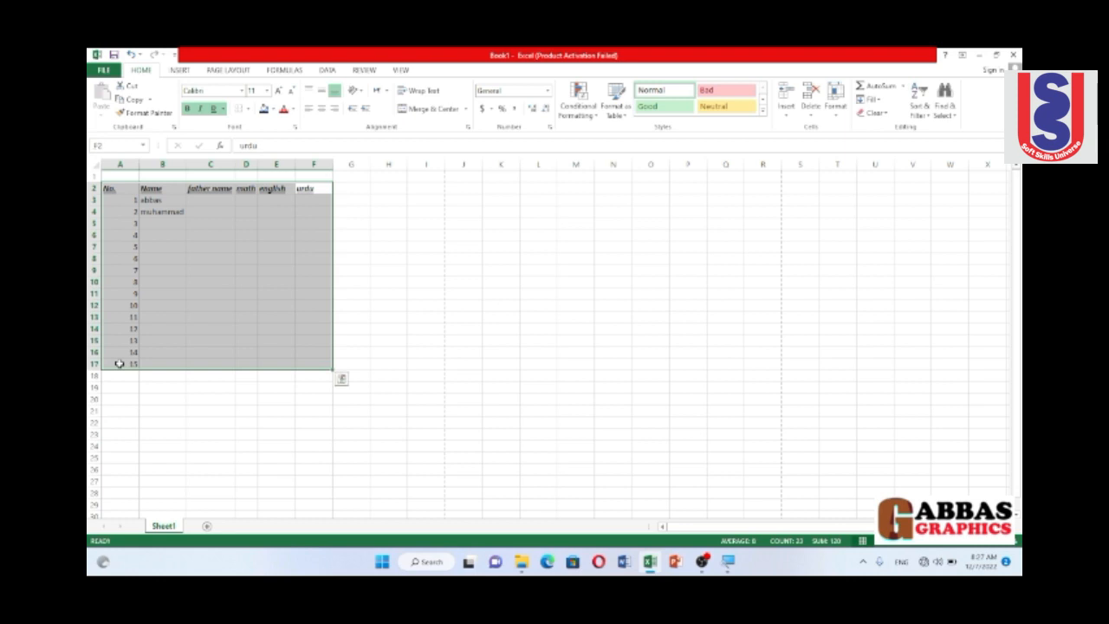
{"action": "left_click", "coordinate": [249, 110]}
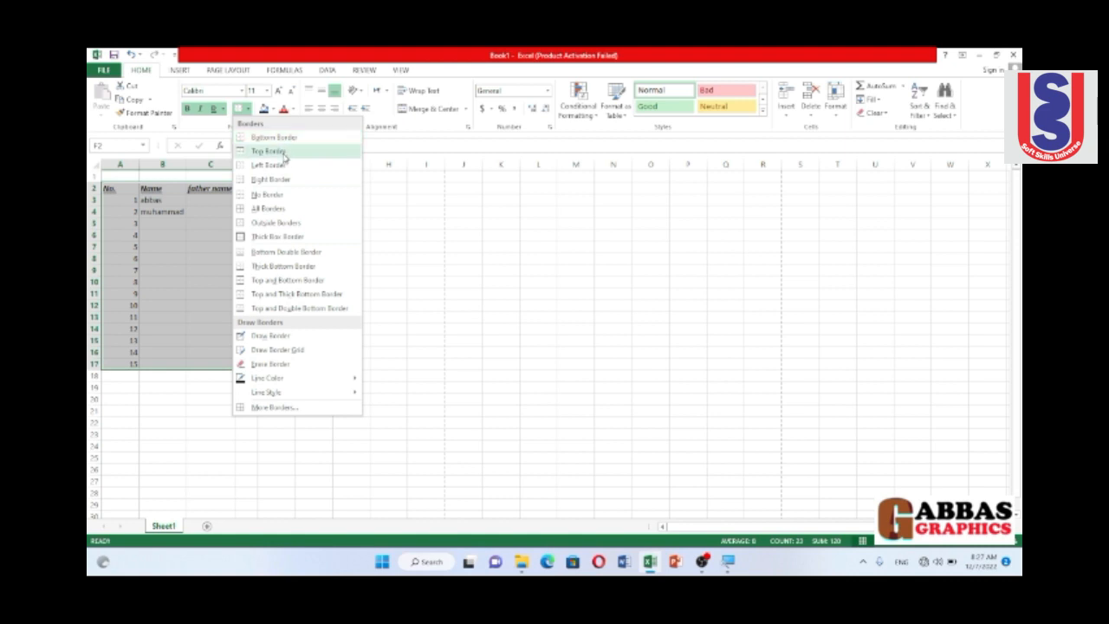
{"action": "left_click", "coordinate": [298, 210]}
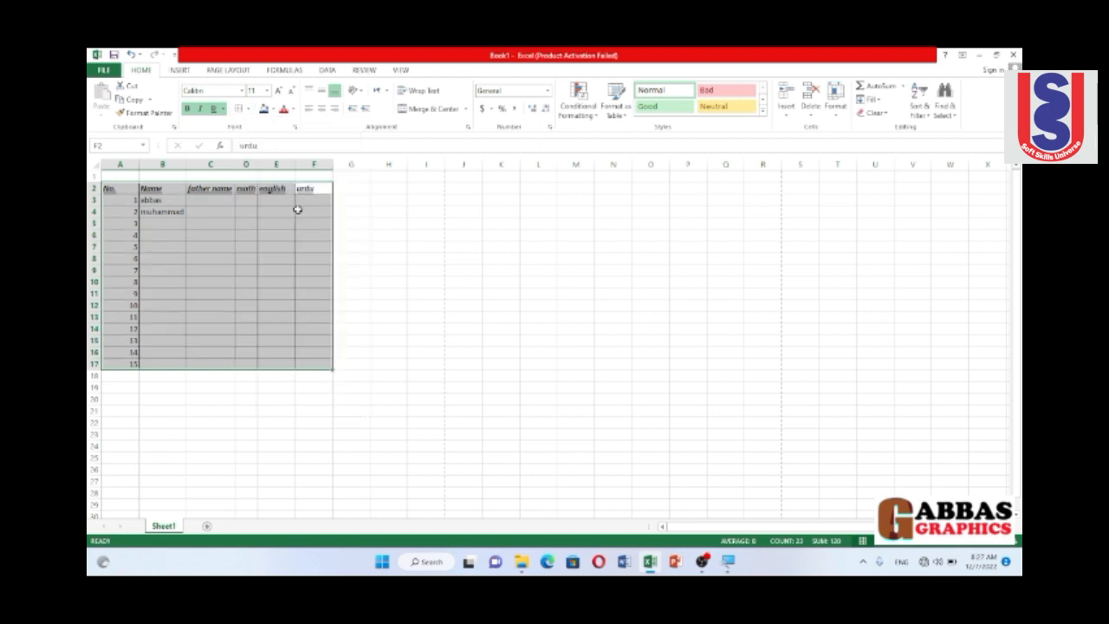
{"action": "left_click", "coordinate": [226, 248]}
{"action": "left_click", "coordinate": [212, 211]}
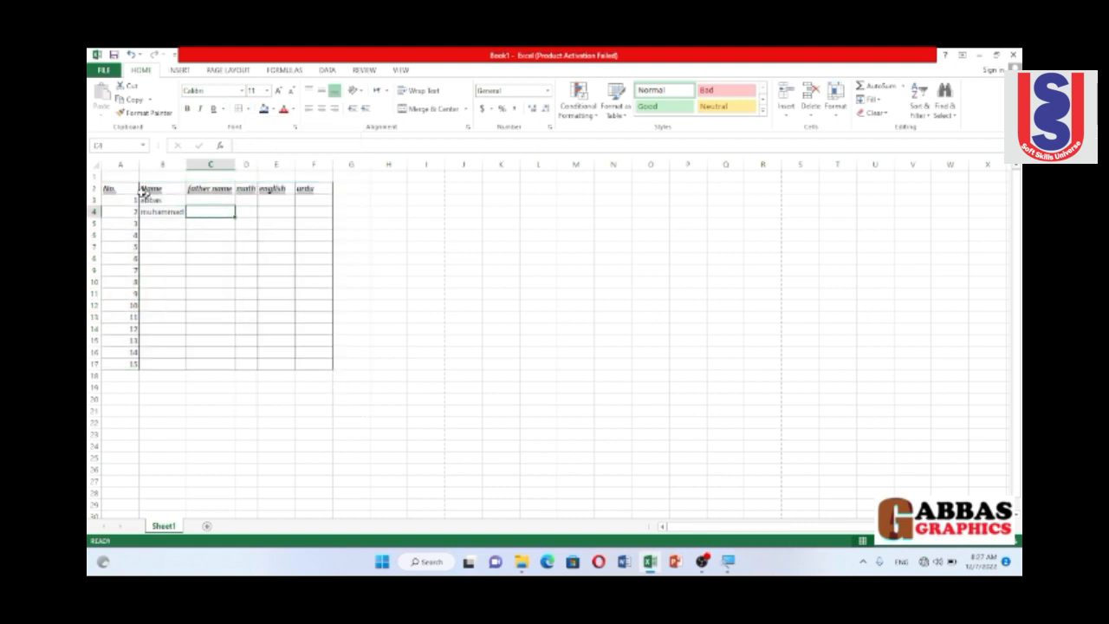
Check the bordered table on the sheet and in the print preview, and return to the sheet.
{"action": "left_click", "coordinate": [124, 192]}
{"action": "left_click_drag", "start_coordinate": [124, 191], "coordinate": [314, 361]}
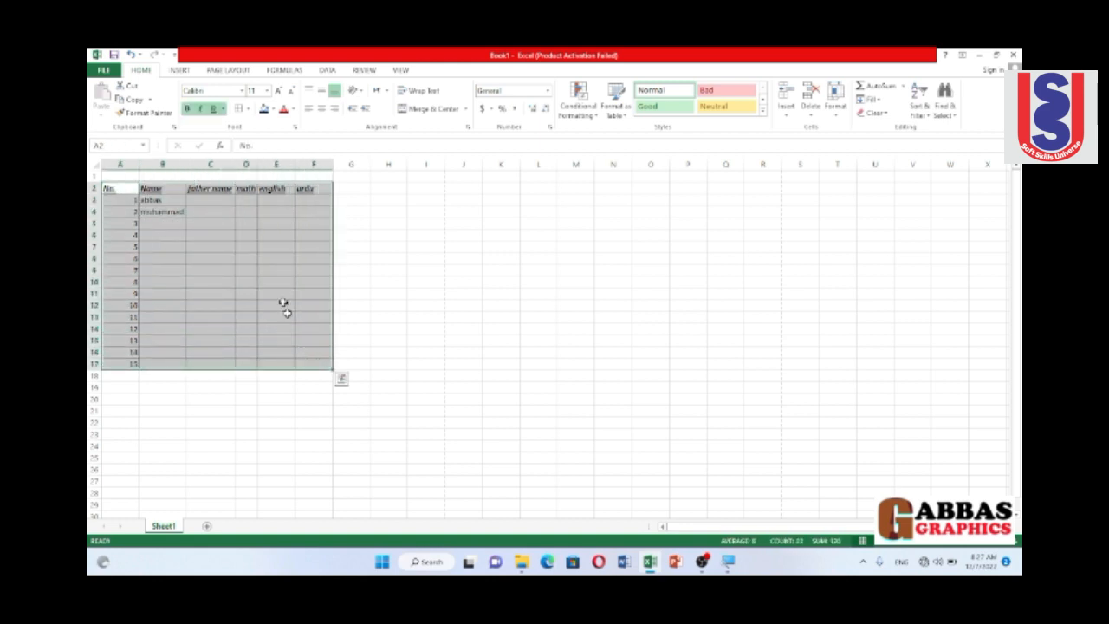
{"action": "left_click", "coordinate": [273, 275]}
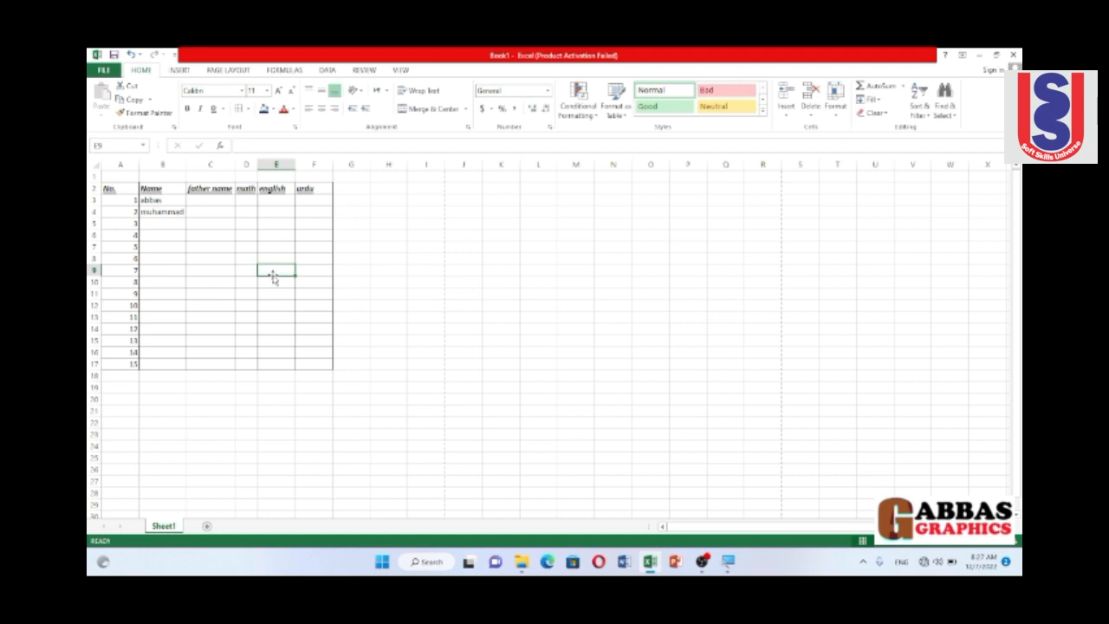
{"action": "key", "text": "ctrl+p"}
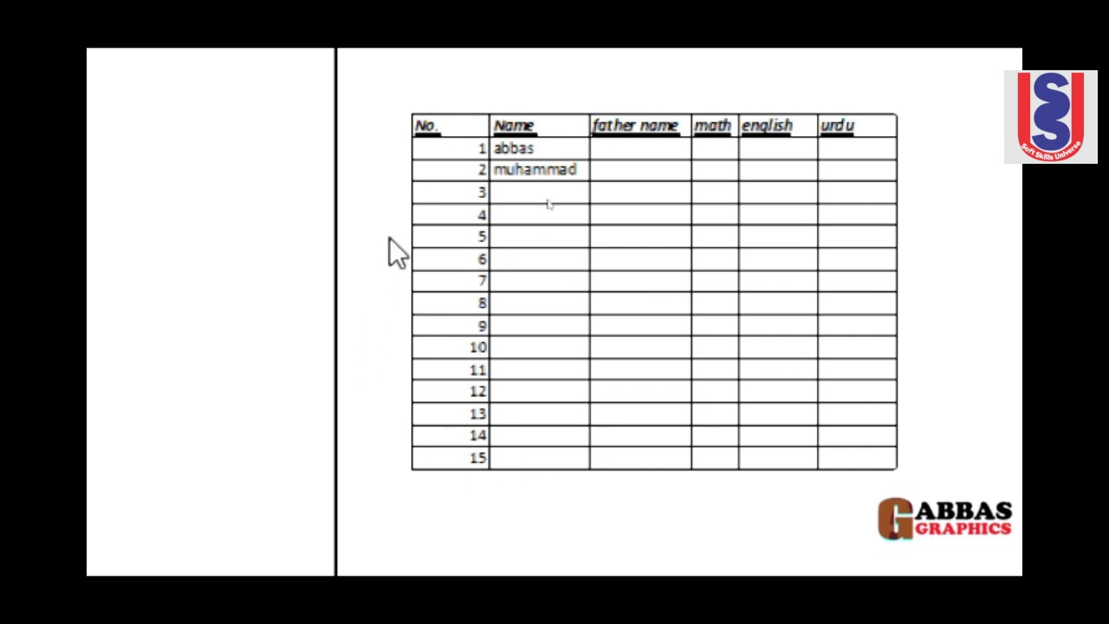
{"action": "left_click", "coordinate": [109, 68]}
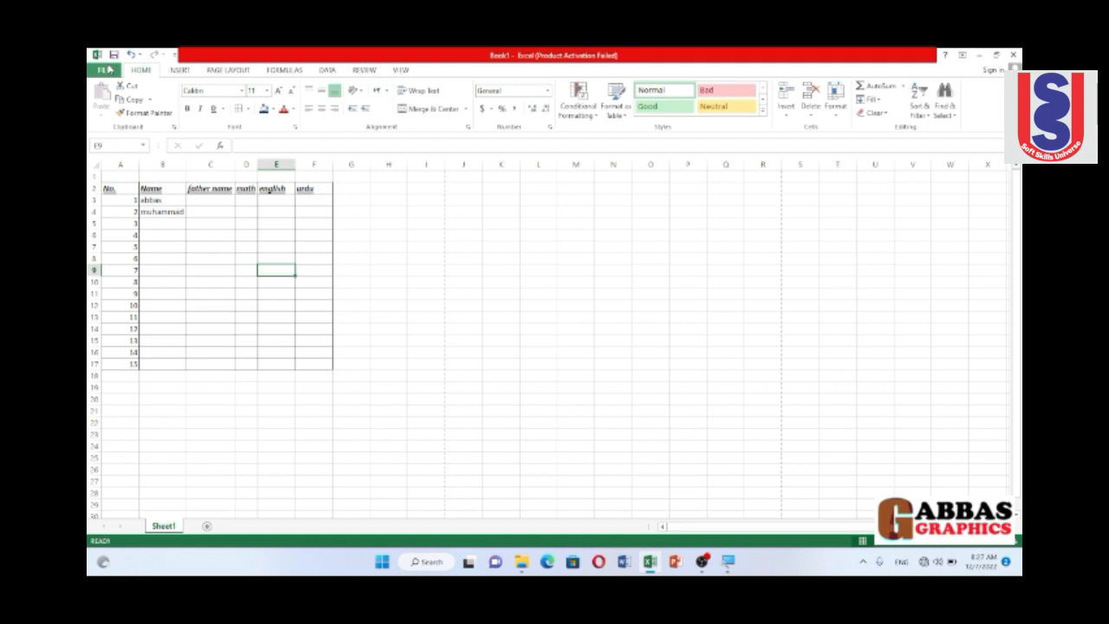
Fill the header cells A2:F2 with the lightest blue-gray theme color and deselect them.
{"action": "key", "text": "Left"}
{"action": "key", "text": "Left"}
{"action": "left_click", "coordinate": [123, 187]}
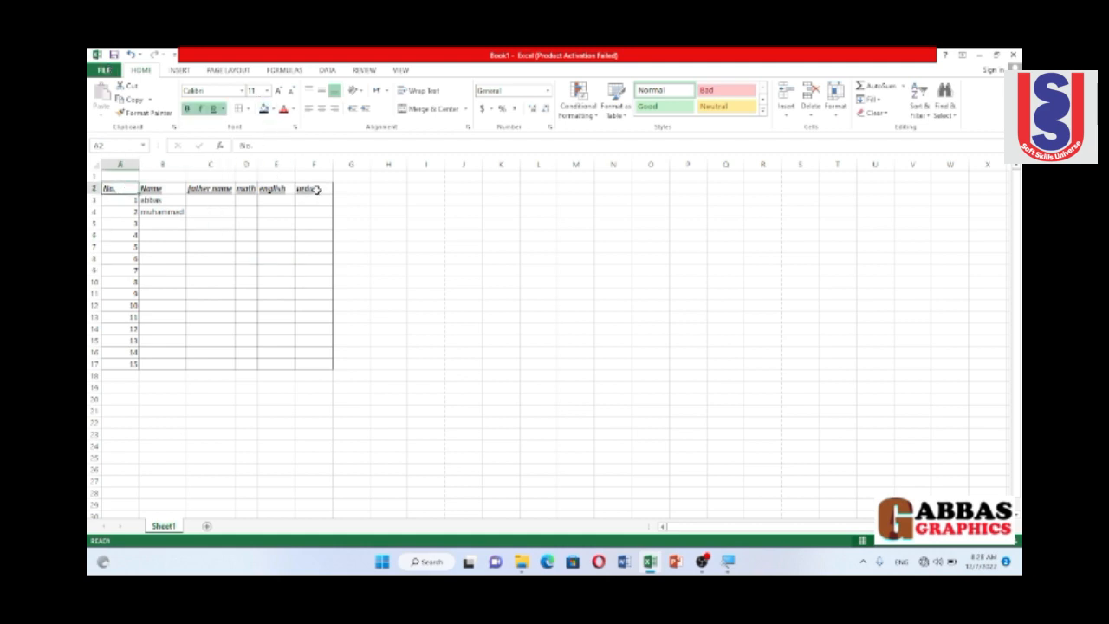
{"action": "left_click_drag", "start_coordinate": [317, 190], "coordinate": [111, 188]}
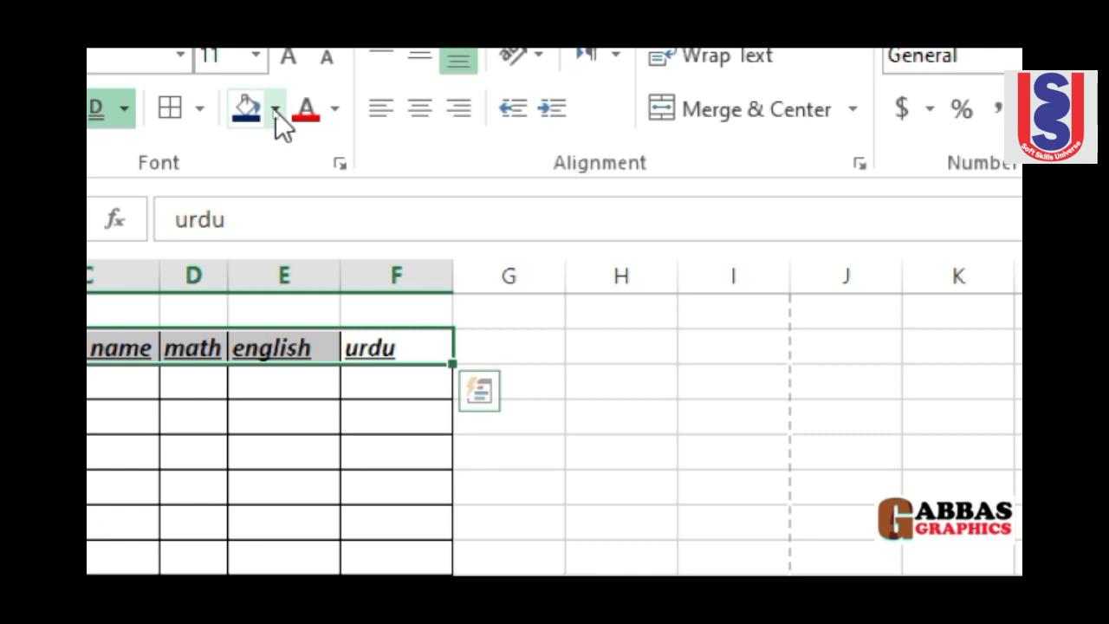
{"action": "left_click", "coordinate": [275, 111]}
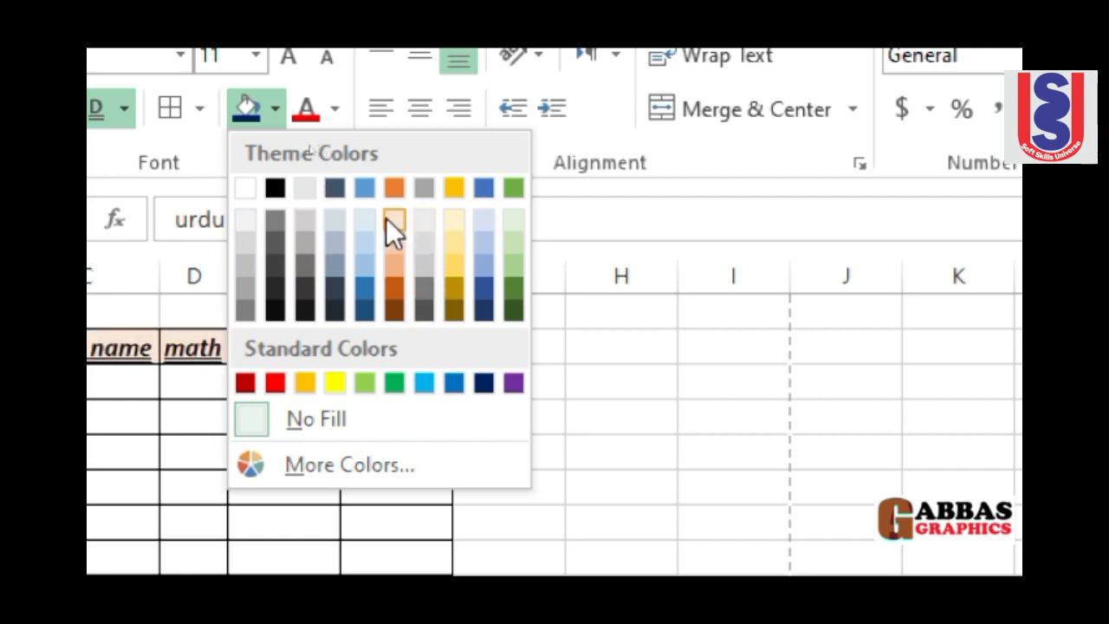
{"action": "left_click", "coordinate": [339, 223]}
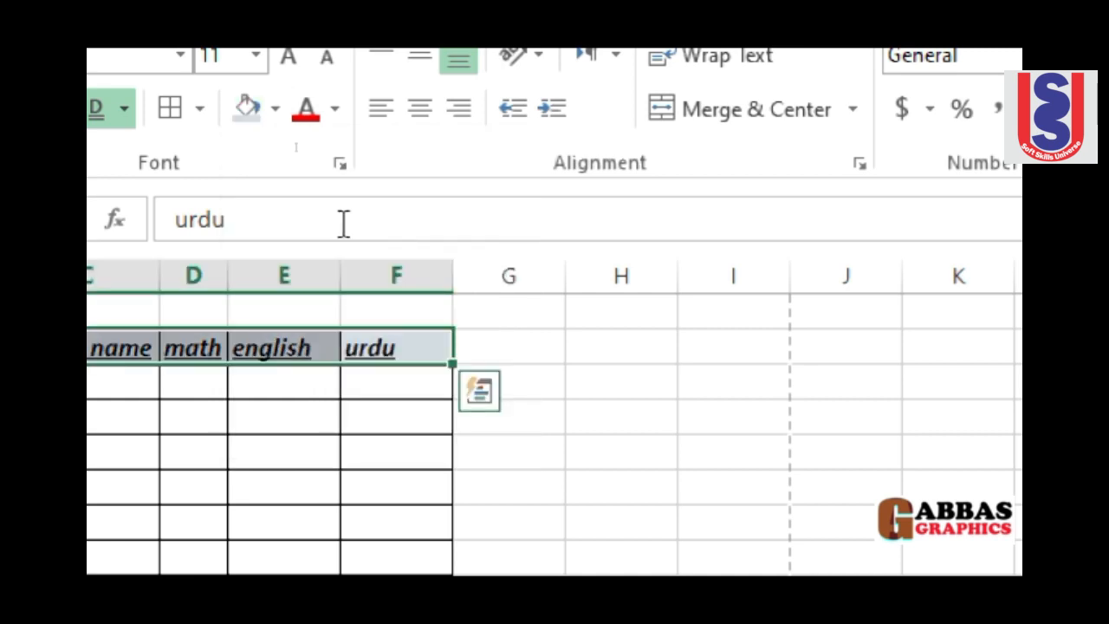
{"action": "left_click", "coordinate": [308, 407]}
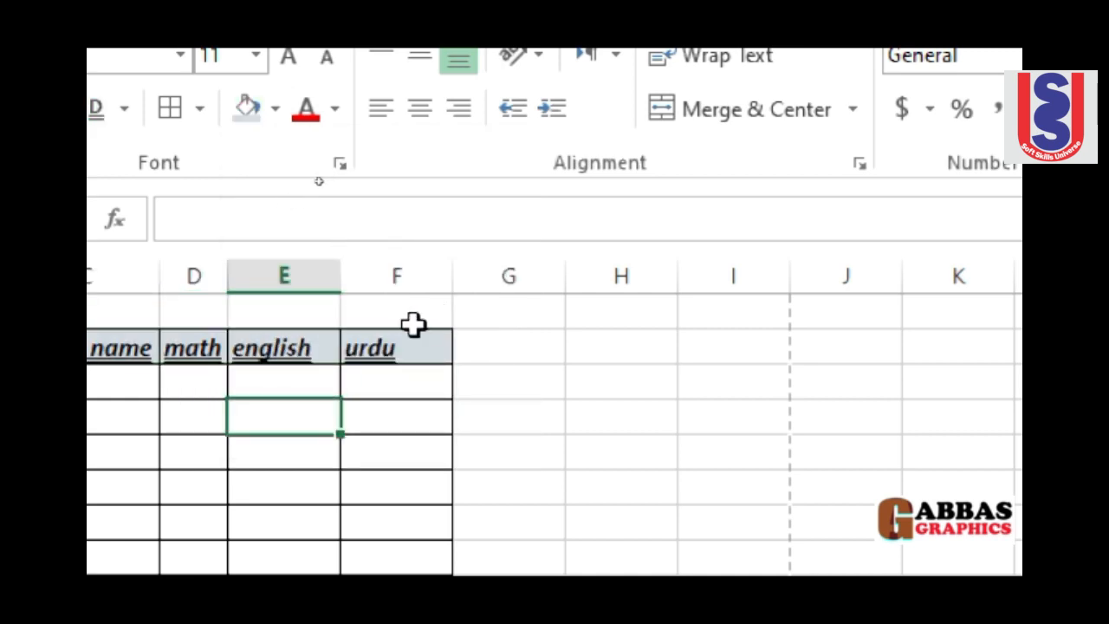
{"action": "left_click", "coordinate": [397, 344]}
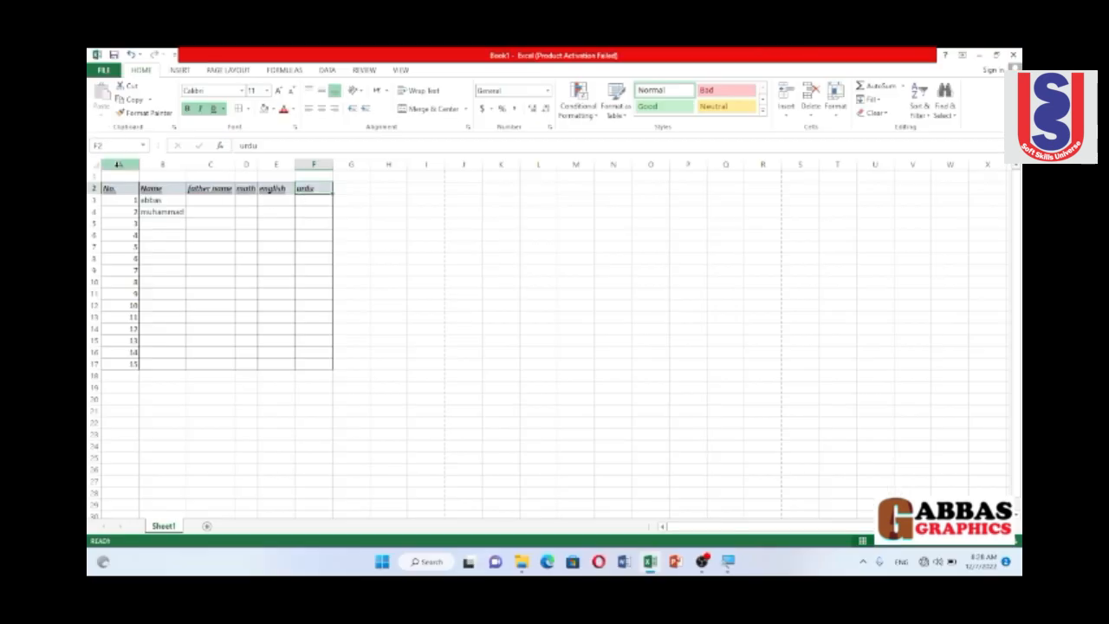
Change the fill of the header cells A2:F2 to the darkest shade of the black theme color.
{"action": "left_click", "coordinate": [117, 189]}
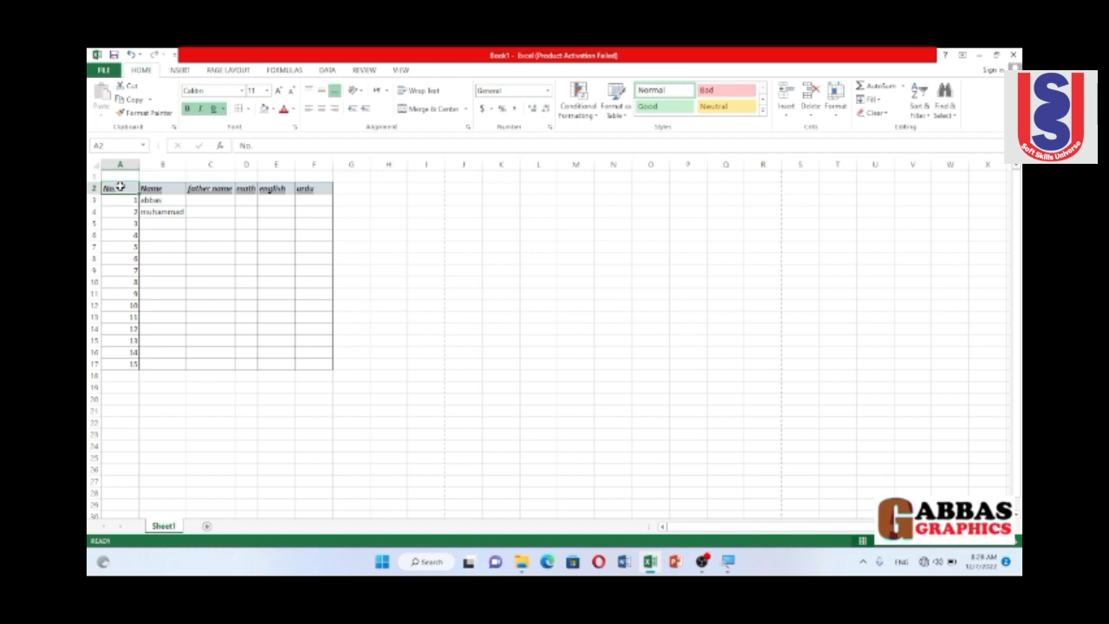
{"action": "left_click", "coordinate": [119, 205]}
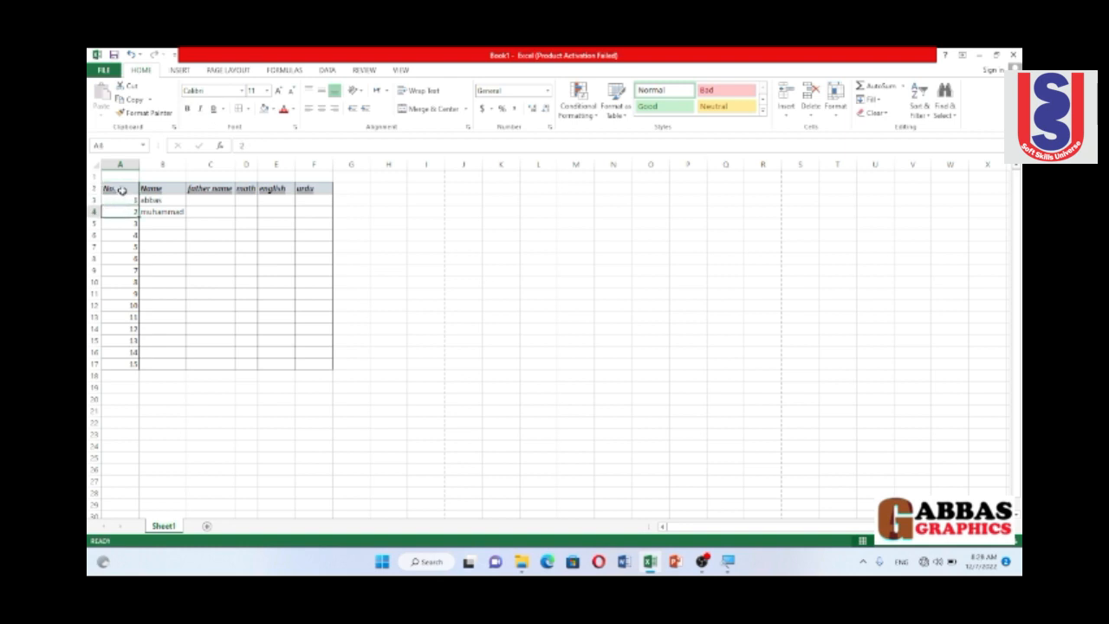
{"action": "left_click", "coordinate": [122, 189]}
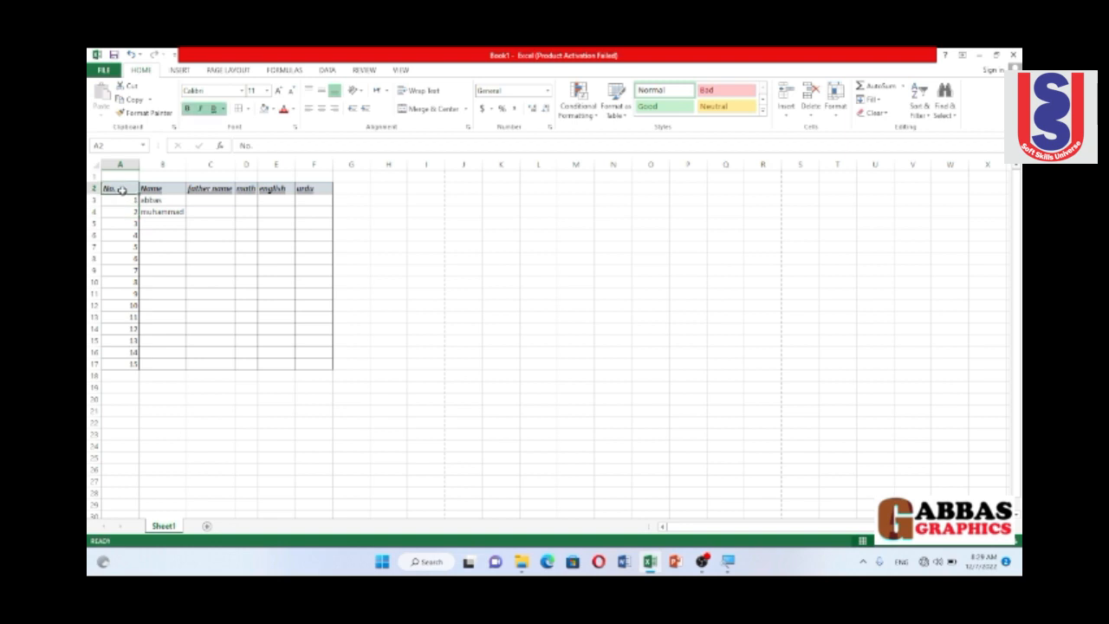
{"action": "left_click", "coordinate": [160, 187]}
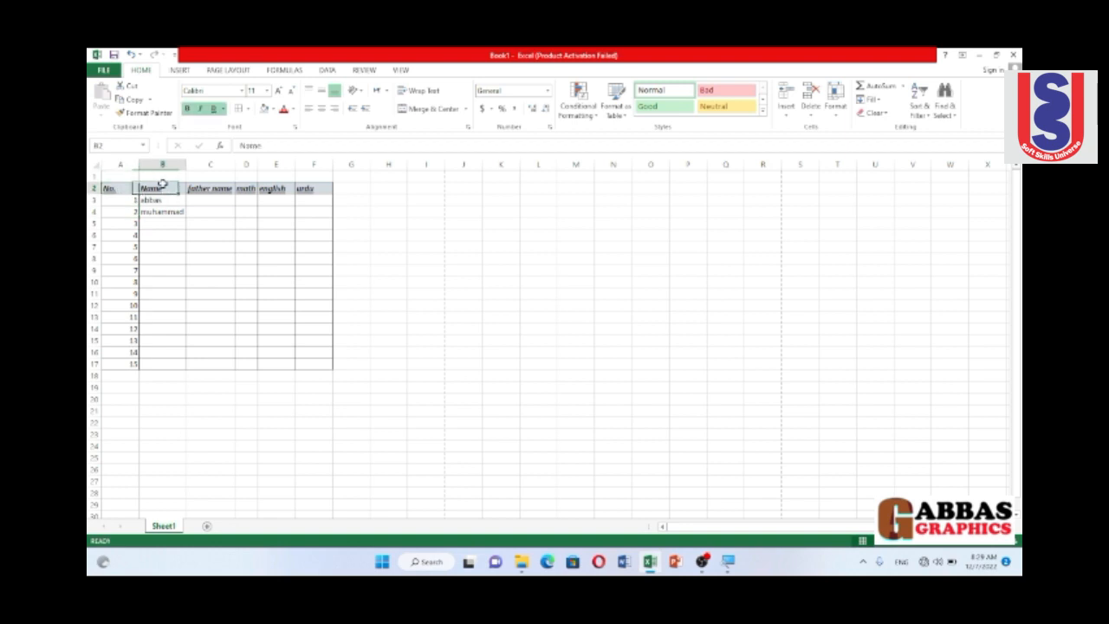
{"action": "left_click", "coordinate": [121, 188]}
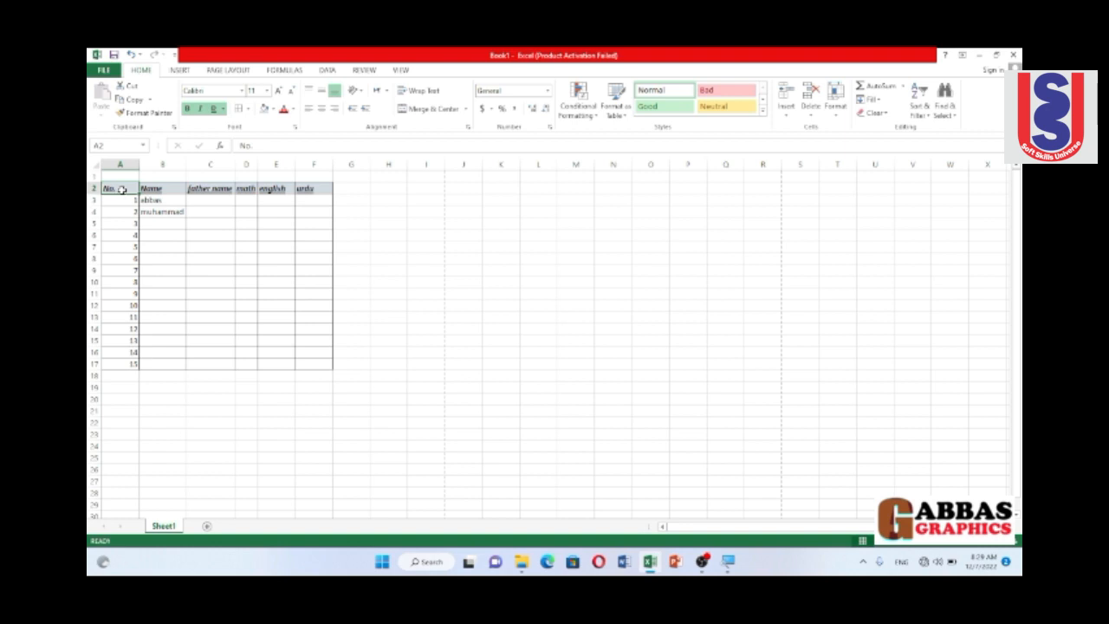
{"action": "left_click_drag", "start_coordinate": [121, 188], "coordinate": [307, 189]}
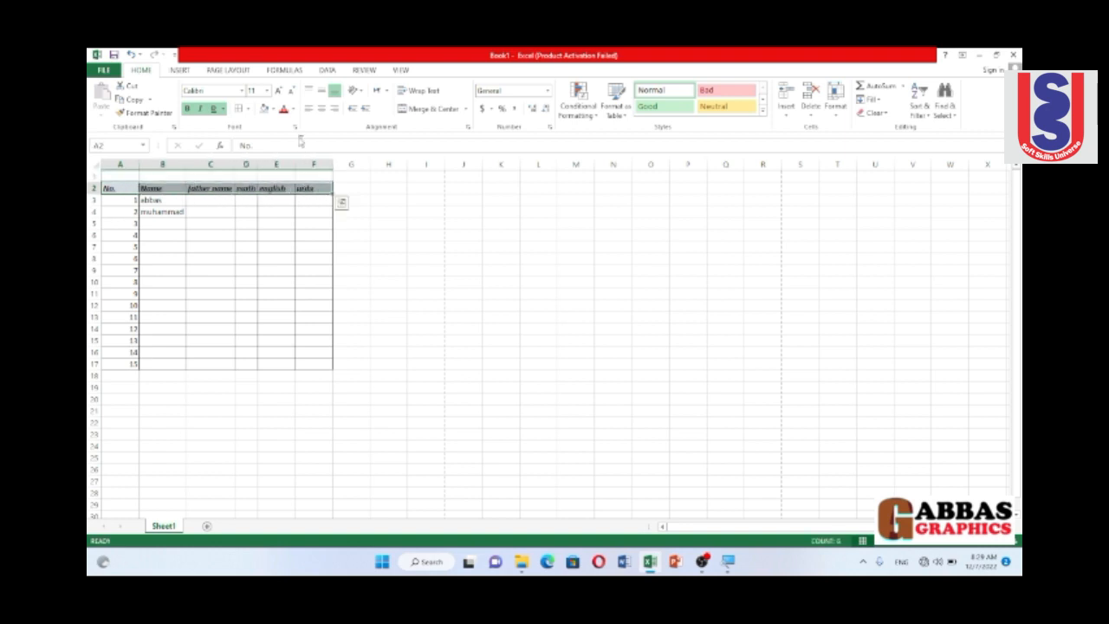
{"action": "left_click", "coordinate": [273, 108]}
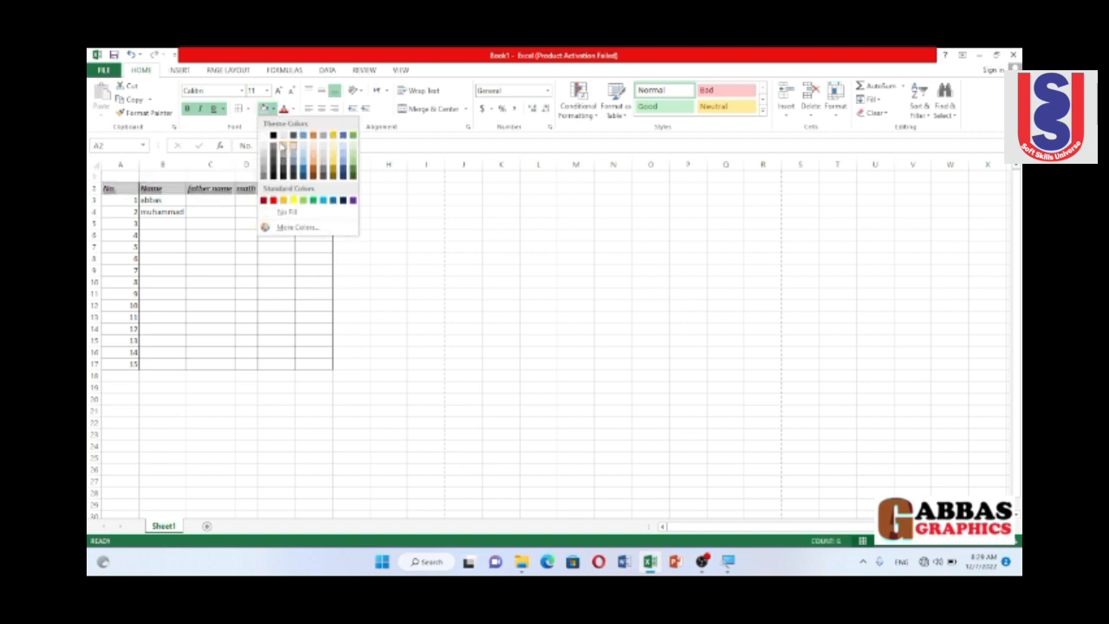
{"action": "left_click", "coordinate": [275, 178]}
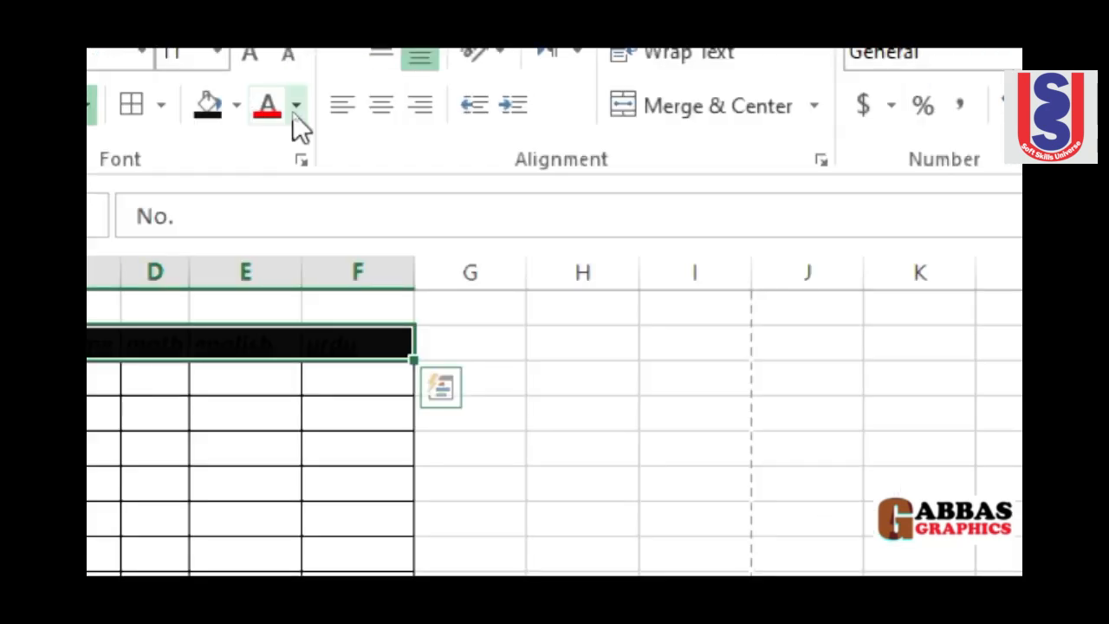
Set the font color of the headers in A2:F2 to standard yellow and deselect them.
{"action": "left_click", "coordinate": [295, 110]}
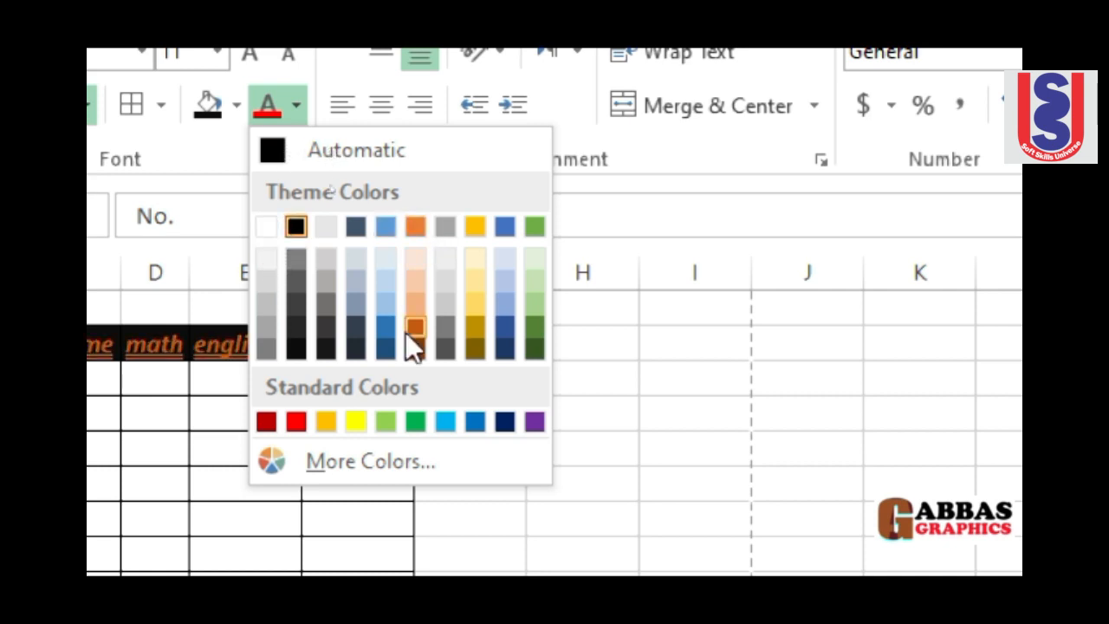
{"action": "left_click", "coordinate": [352, 419]}
{"action": "left_click", "coordinate": [235, 346]}
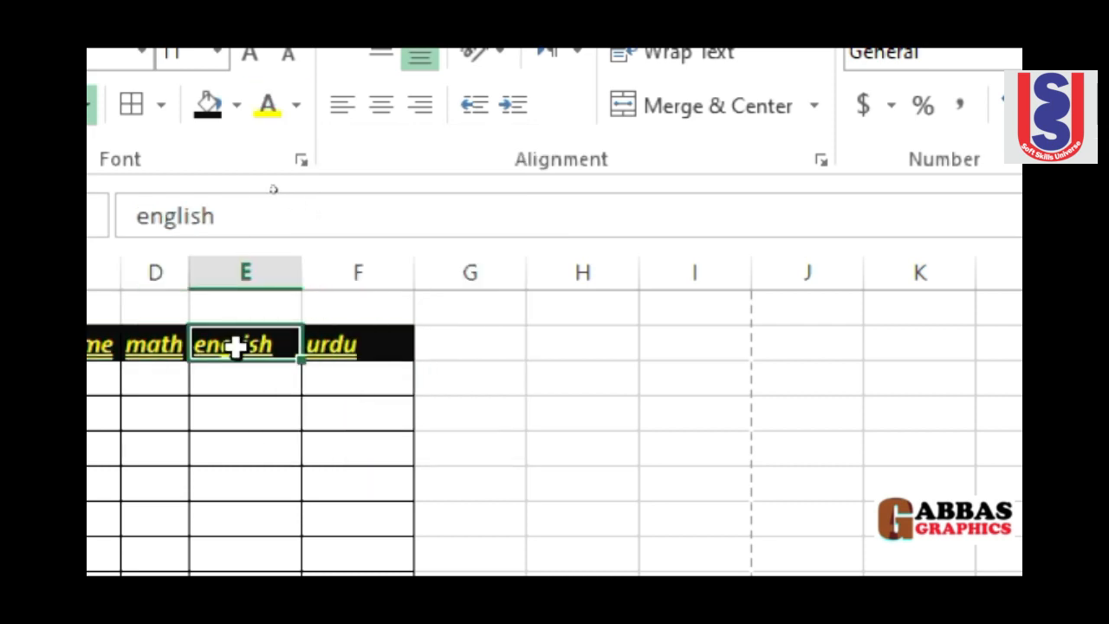
{"action": "left_click", "coordinate": [145, 371]}
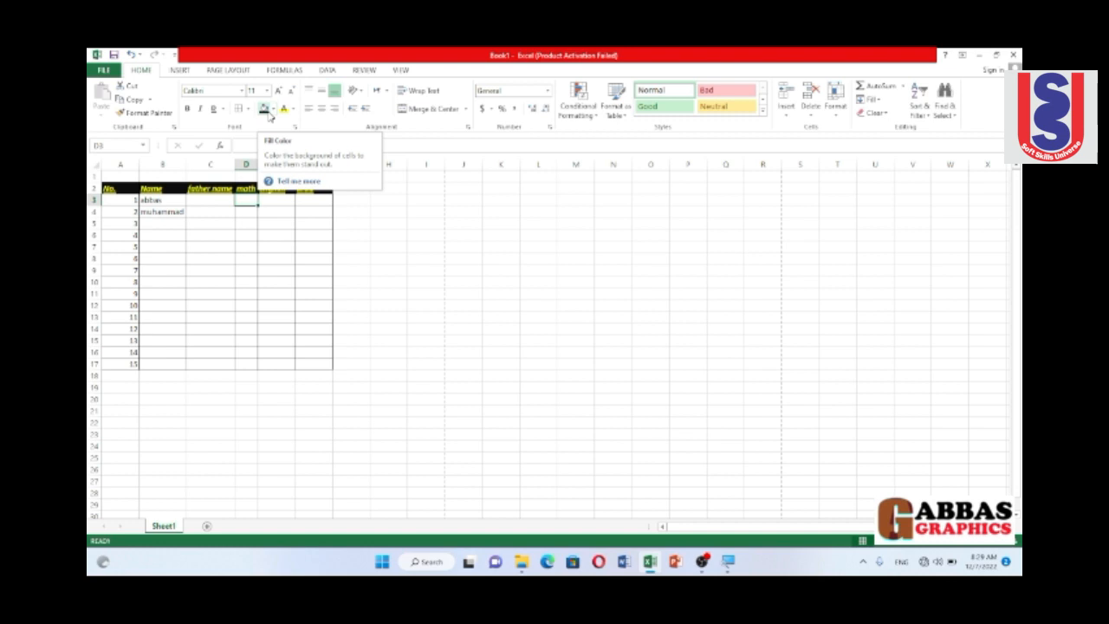
Increase the font size of the headers in A2:F2 step by step to 26.
{"action": "left_click", "coordinate": [189, 188]}
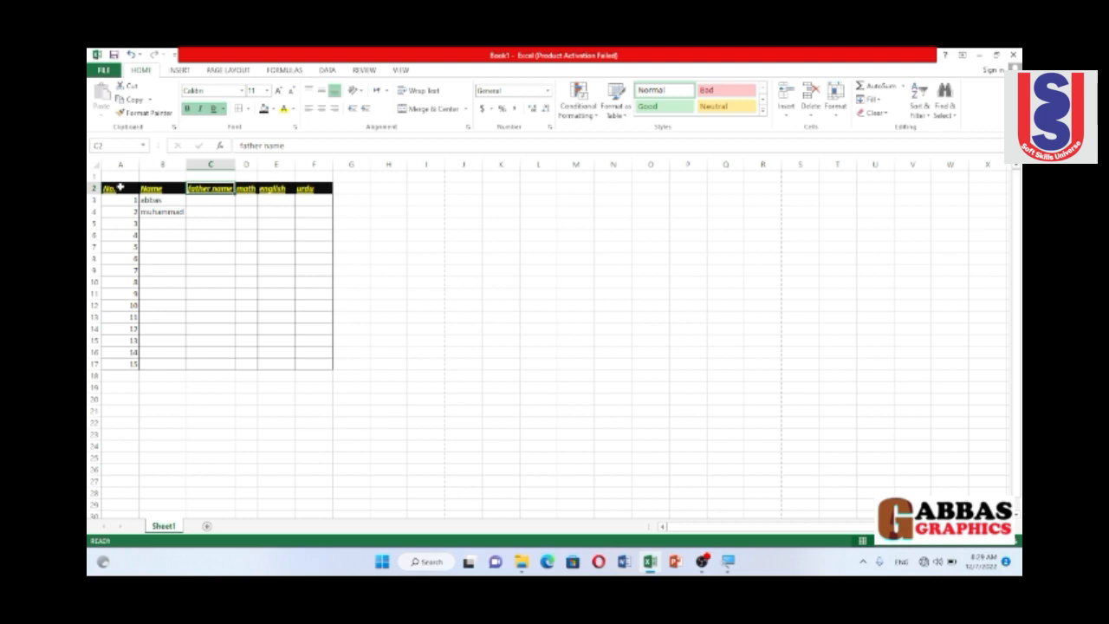
{"action": "left_click_drag", "start_coordinate": [125, 187], "coordinate": [320, 188]}
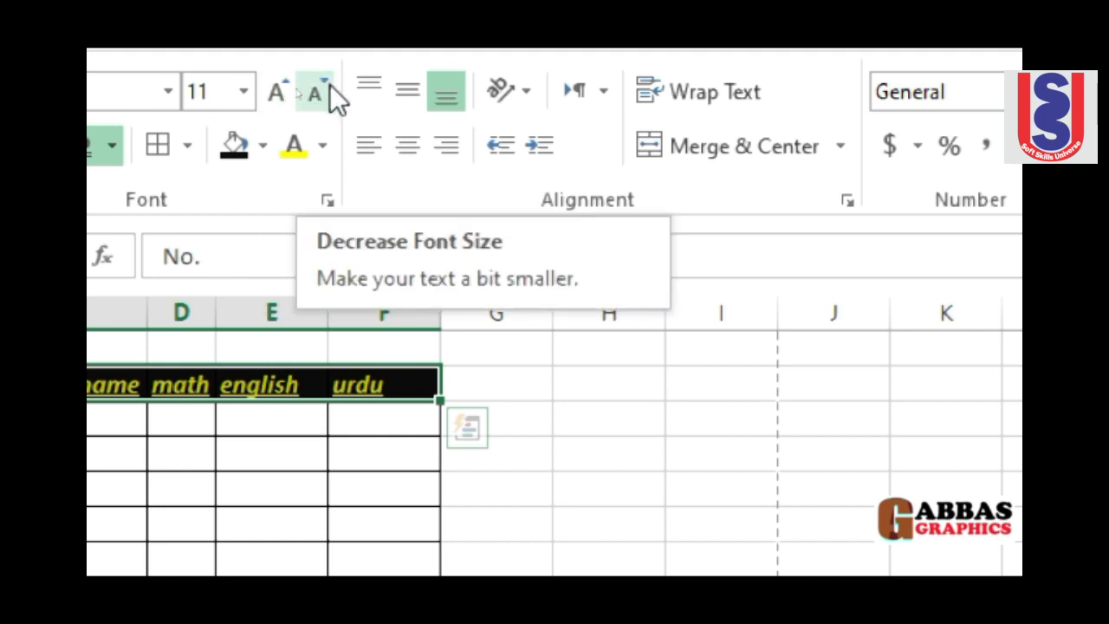
{"action": "left_click", "coordinate": [273, 86]}
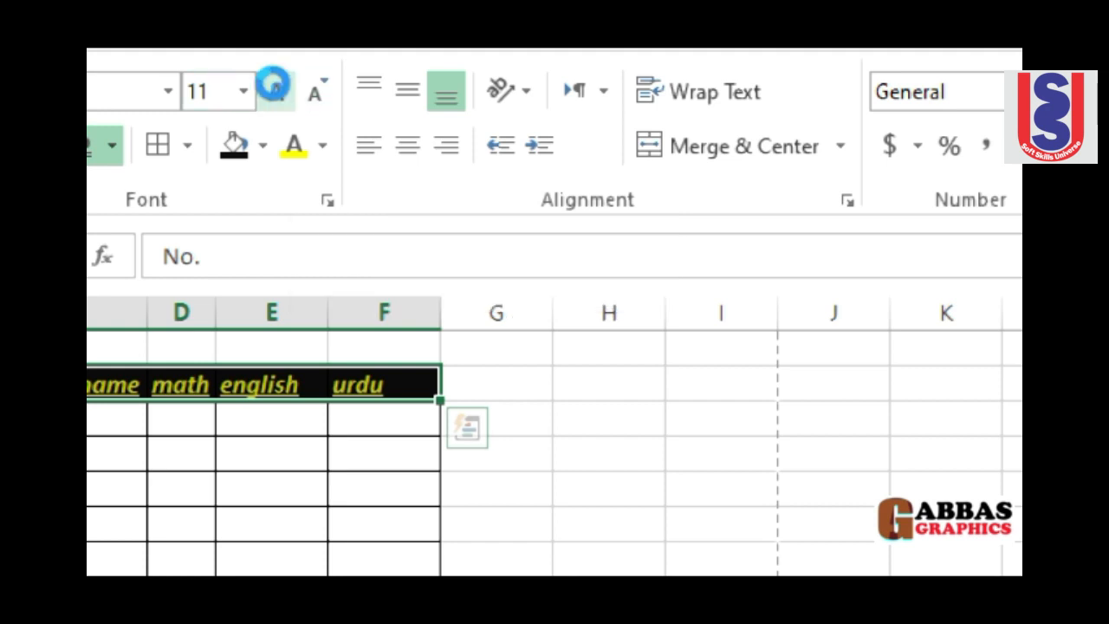
{"action": "left_click", "coordinate": [276, 89]}
{"action": "left_click", "coordinate": [276, 89]}
{"action": "left_click", "coordinate": [275, 89]}
{"action": "left_click", "coordinate": [275, 90]}
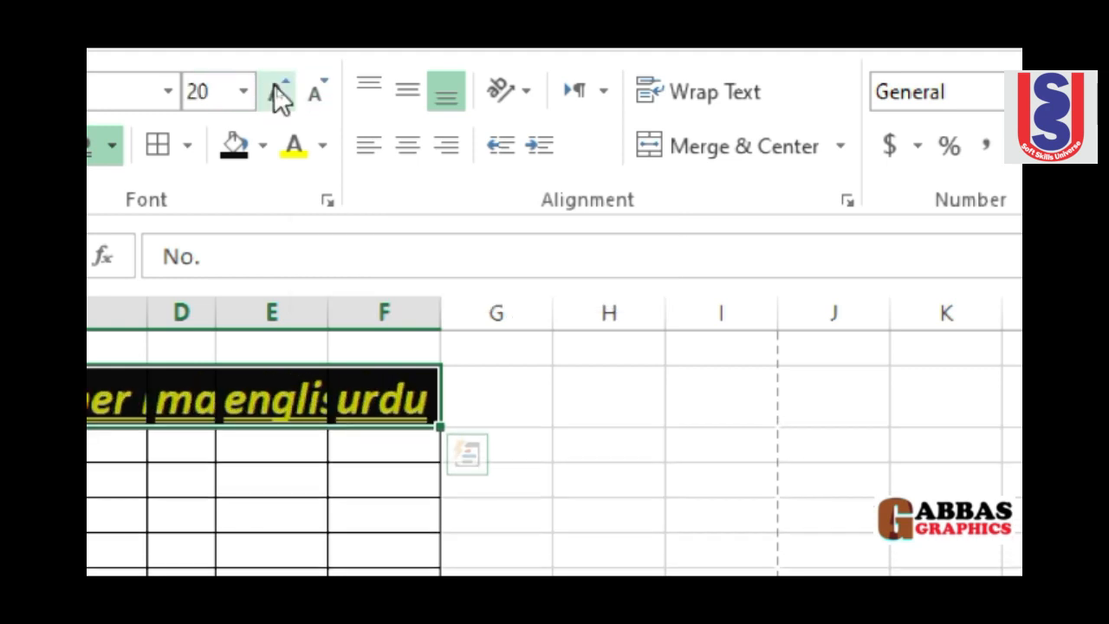
{"action": "left_click", "coordinate": [275, 90]}
{"action": "left_click", "coordinate": [275, 89]}
{"action": "left_click", "coordinate": [275, 89]}
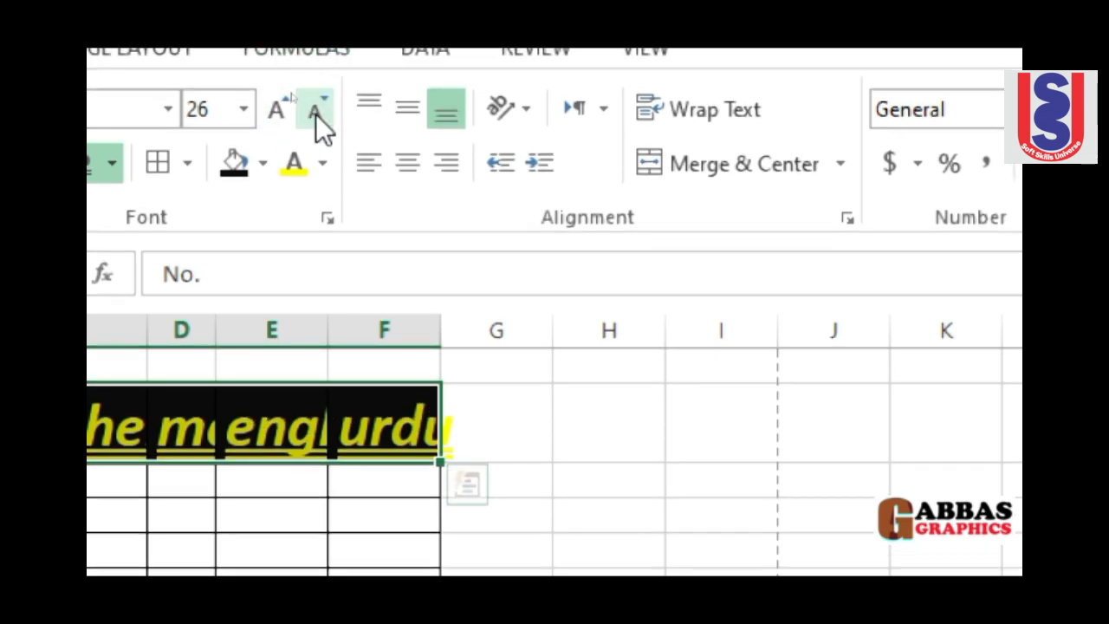
Decrease the font size of the headers in A2:F2 step by step to 11.
{"action": "left_click", "coordinate": [316, 114]}
{"action": "left_click", "coordinate": [315, 114]}
{"action": "left_click", "coordinate": [315, 113]}
{"action": "left_click", "coordinate": [316, 114]}
{"action": "left_click", "coordinate": [316, 113]}
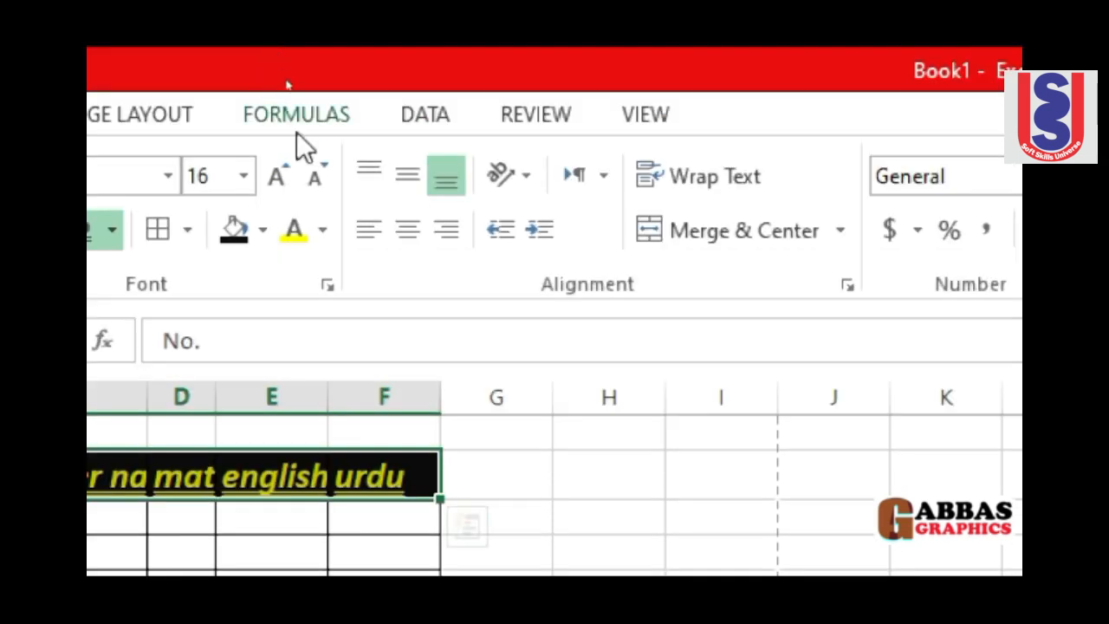
{"action": "left_click", "coordinate": [315, 111]}
{"action": "left_click", "coordinate": [316, 178]}
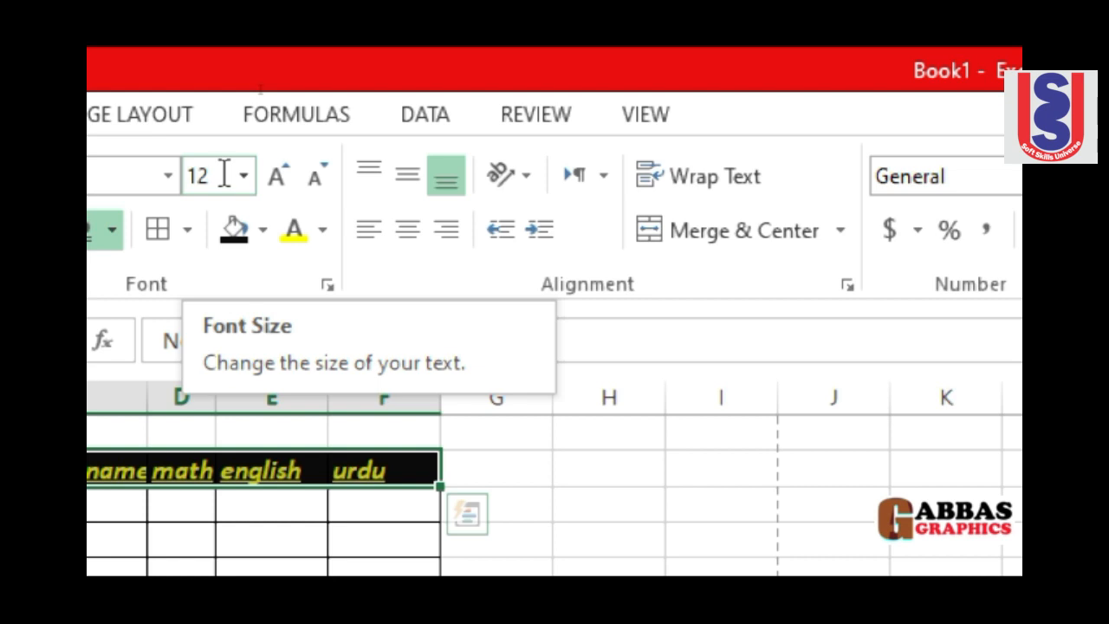
{"action": "left_click", "coordinate": [319, 182]}
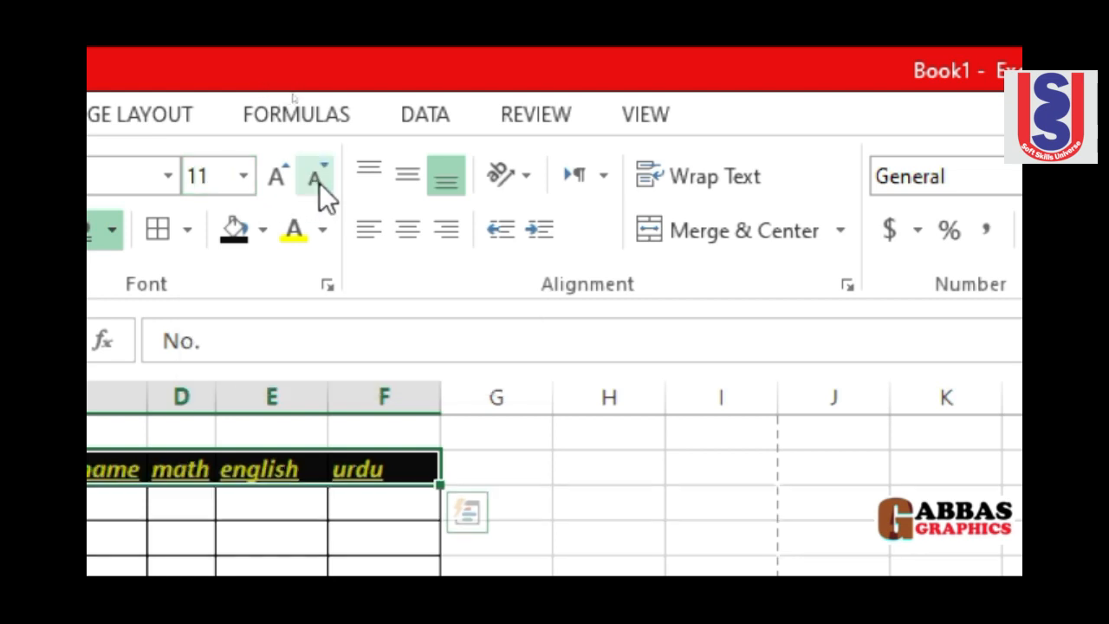
Adjust the font size of the headers in A2:F2 to 16 and deselect them.
{"action": "left_click", "coordinate": [319, 182]}
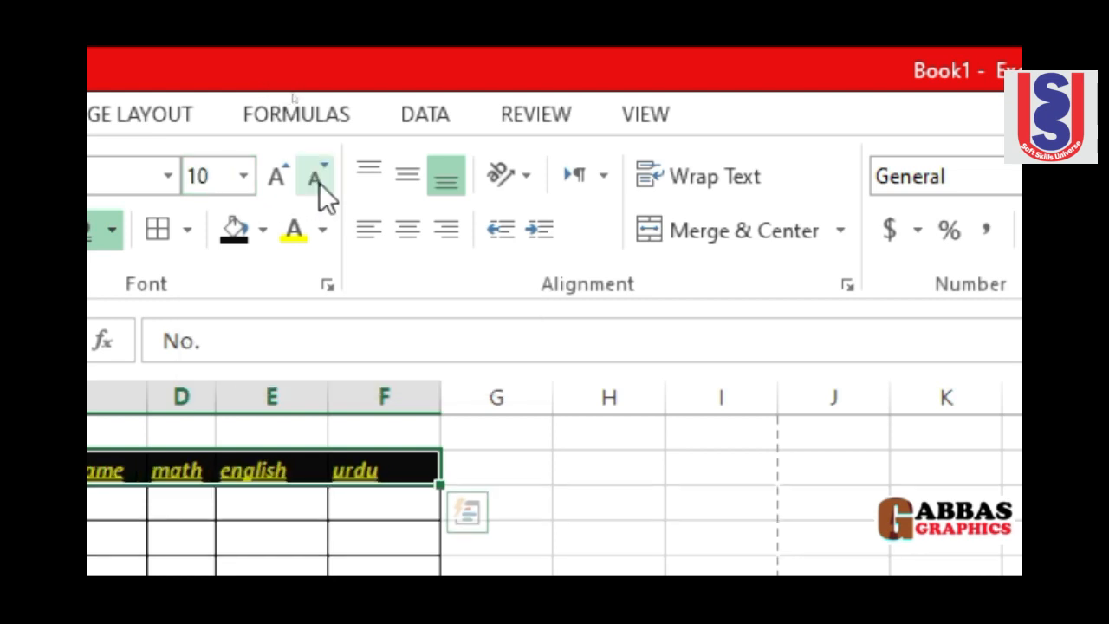
{"action": "left_click", "coordinate": [274, 176]}
{"action": "left_click", "coordinate": [274, 176]}
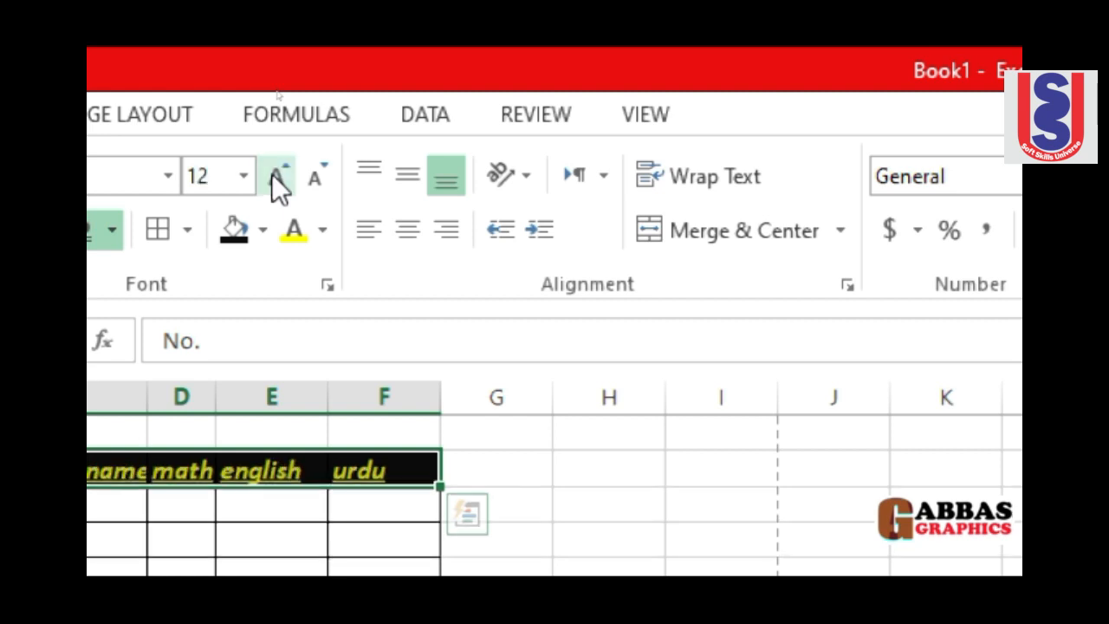
{"action": "left_click", "coordinate": [274, 176]}
{"action": "left_click", "coordinate": [274, 176]}
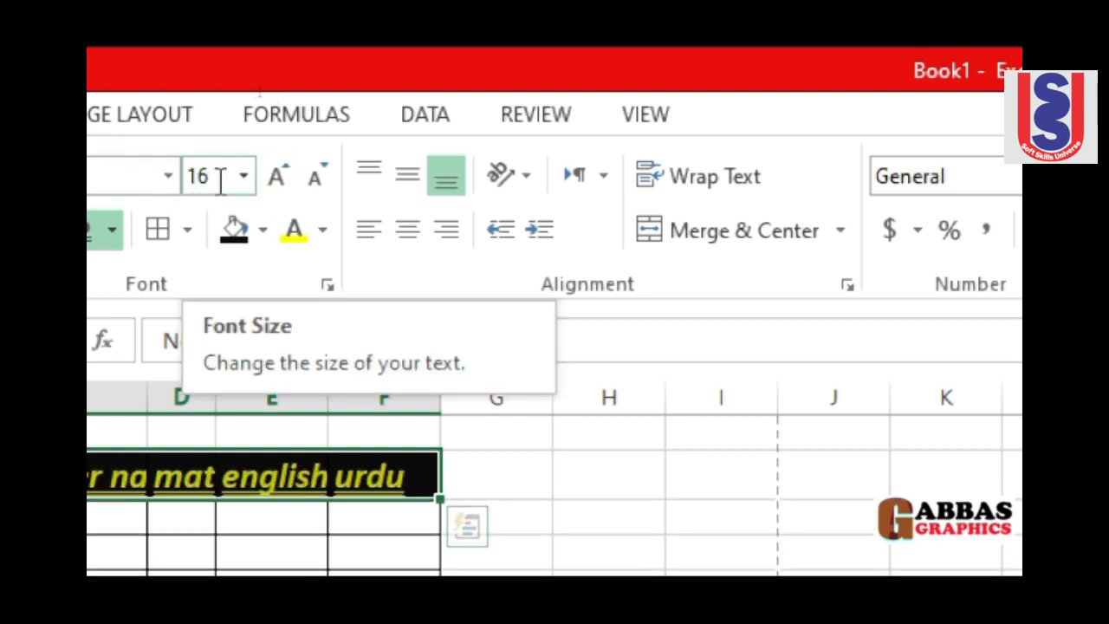
{"action": "left_click", "coordinate": [244, 176]}
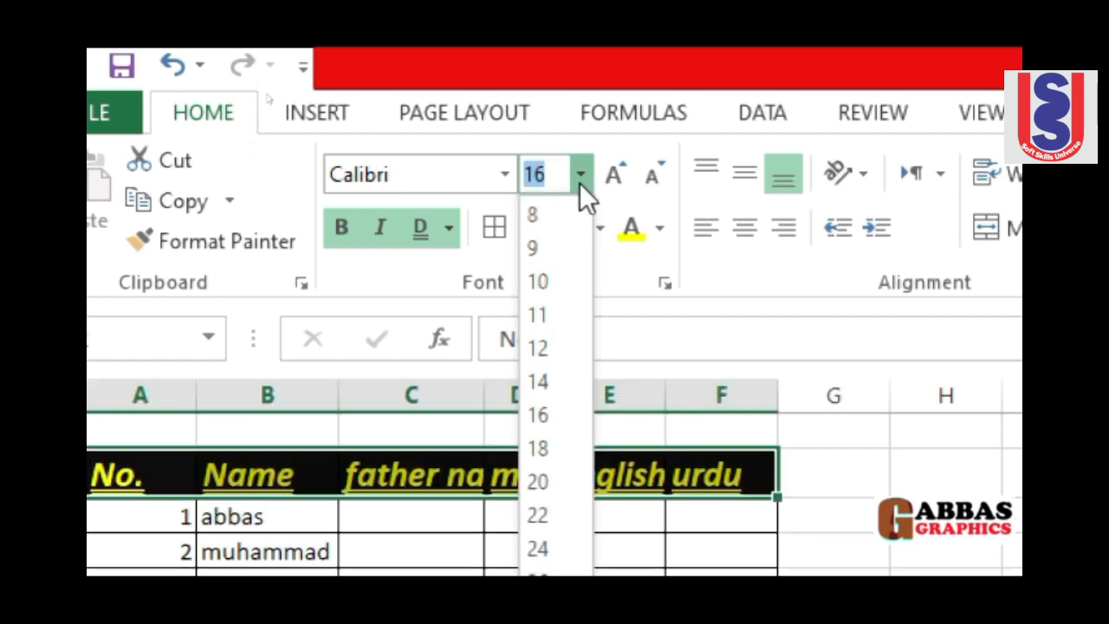
{"action": "left_click", "coordinate": [580, 183]}
{"action": "left_click", "coordinate": [130, 479]}
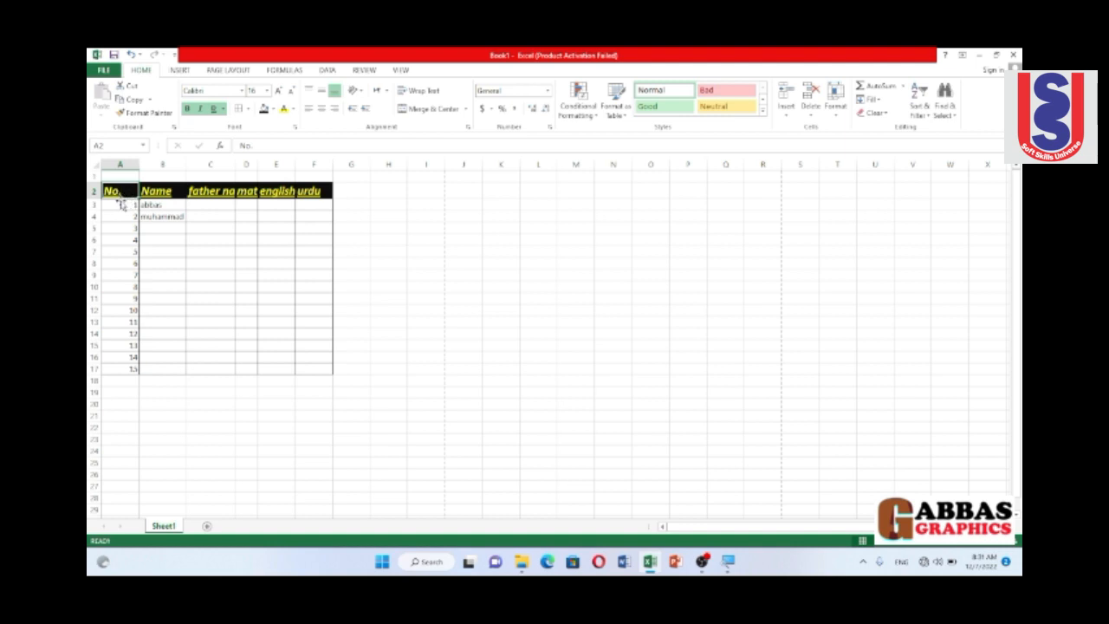
Fit the widths of columns A to F to their enlarged header text.
{"action": "left_click", "coordinate": [118, 206]}
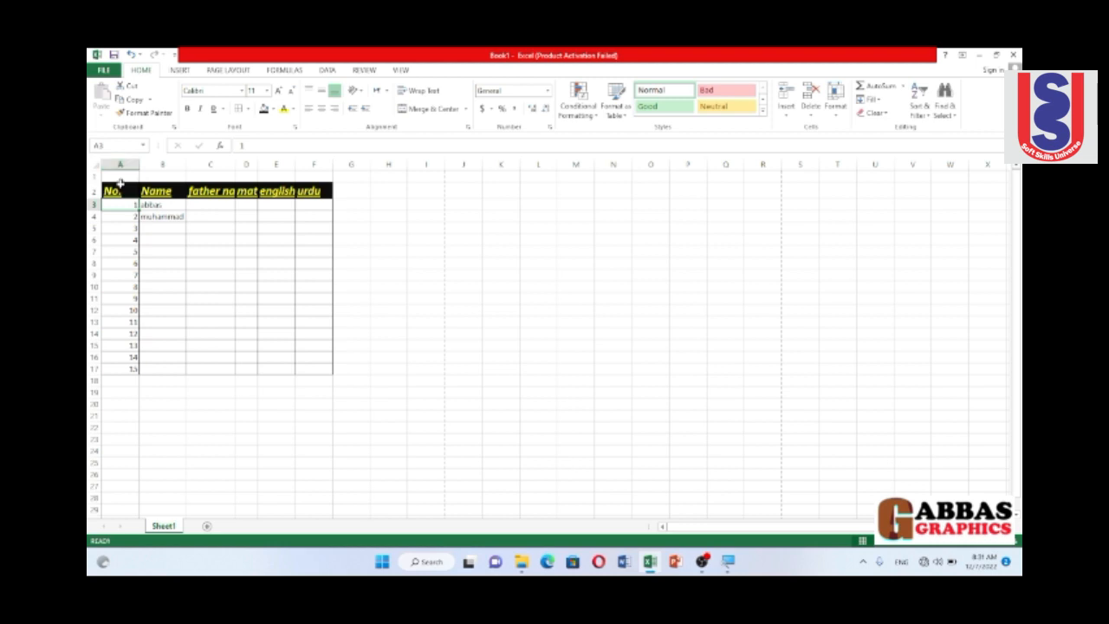
{"action": "left_click_drag", "start_coordinate": [138, 169], "coordinate": [129, 169]}
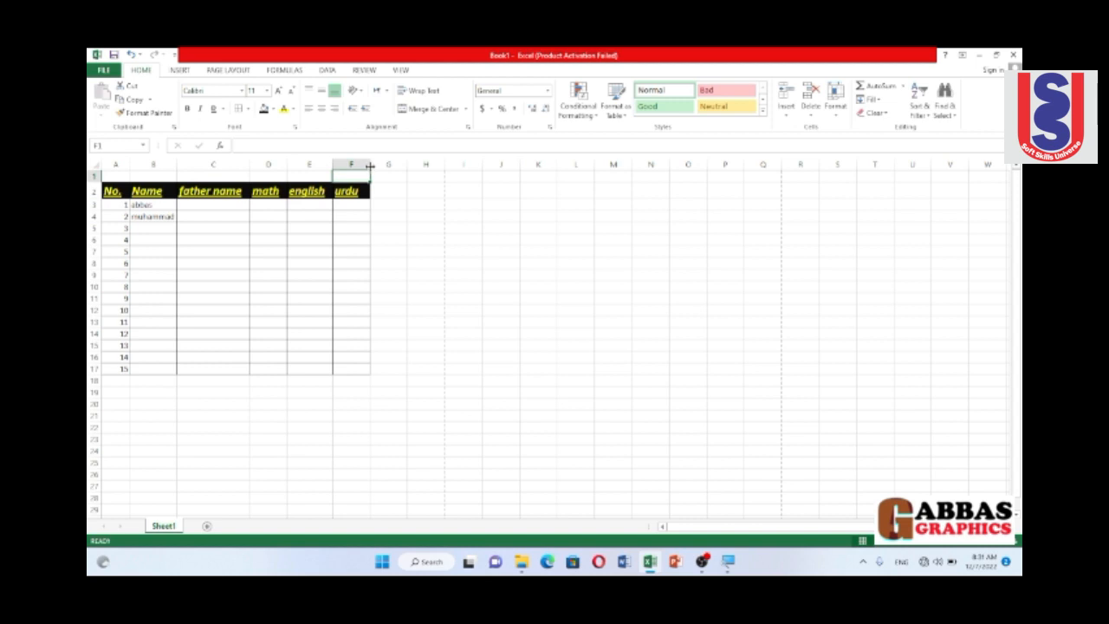
{"action": "double_click", "coordinate": [370, 166]}
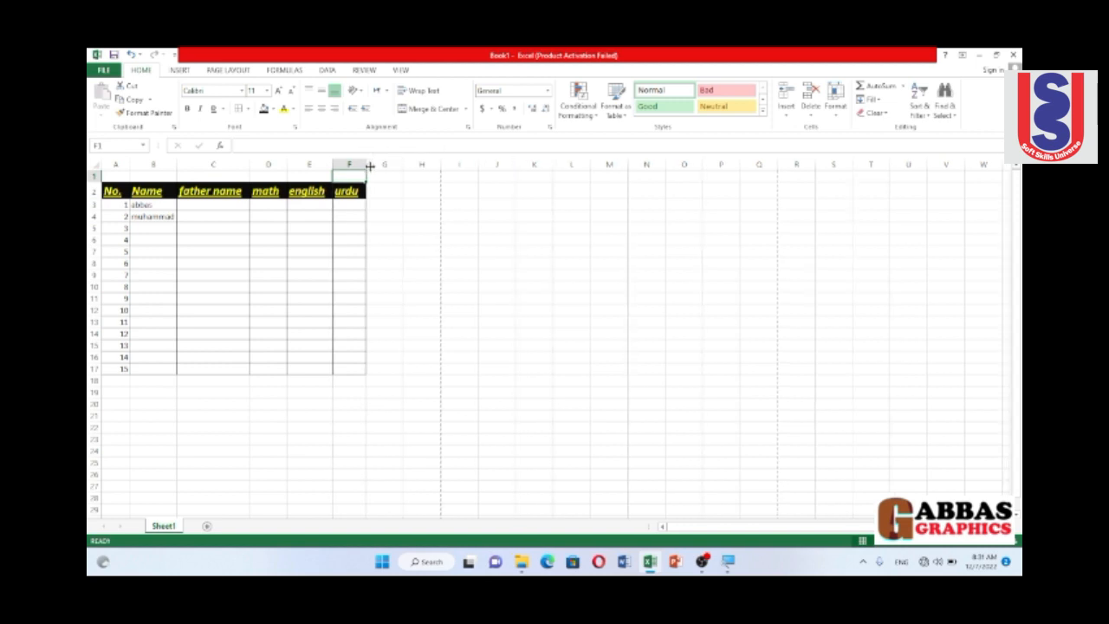
{"action": "left_click", "coordinate": [297, 229]}
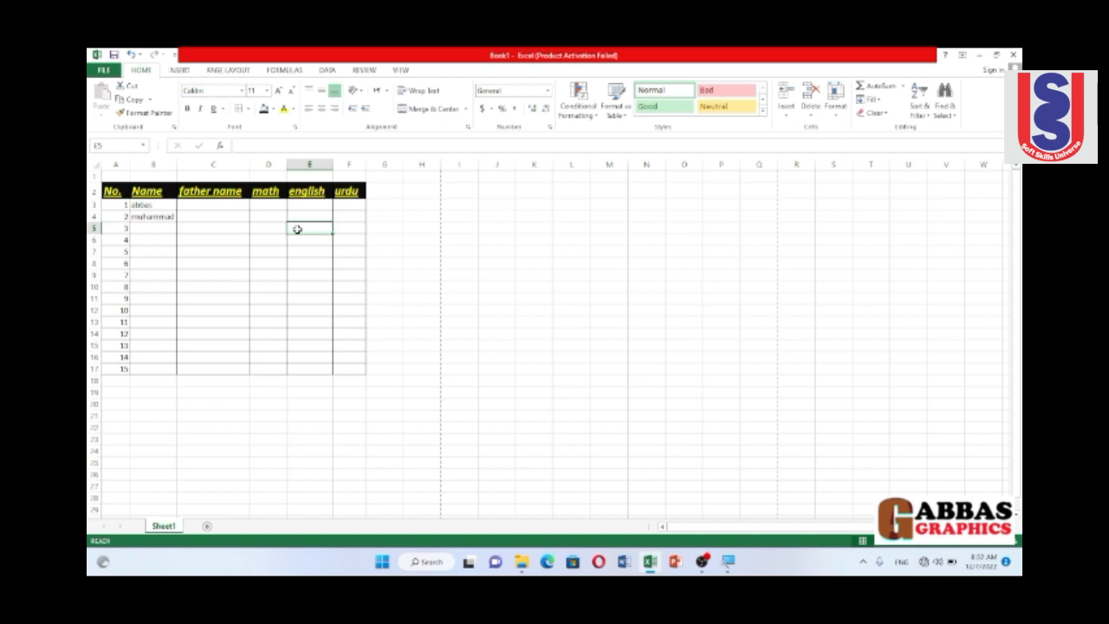
Increase the height of header row 2 to about three times its size.
{"action": "left_click", "coordinate": [114, 194]}
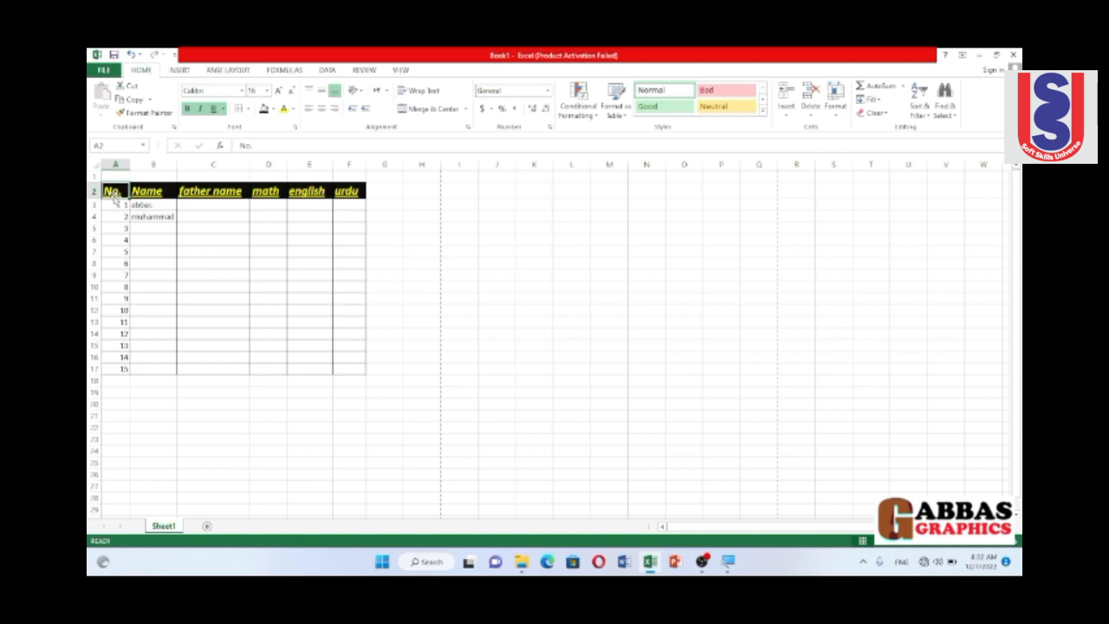
{"action": "left_click", "coordinate": [118, 205]}
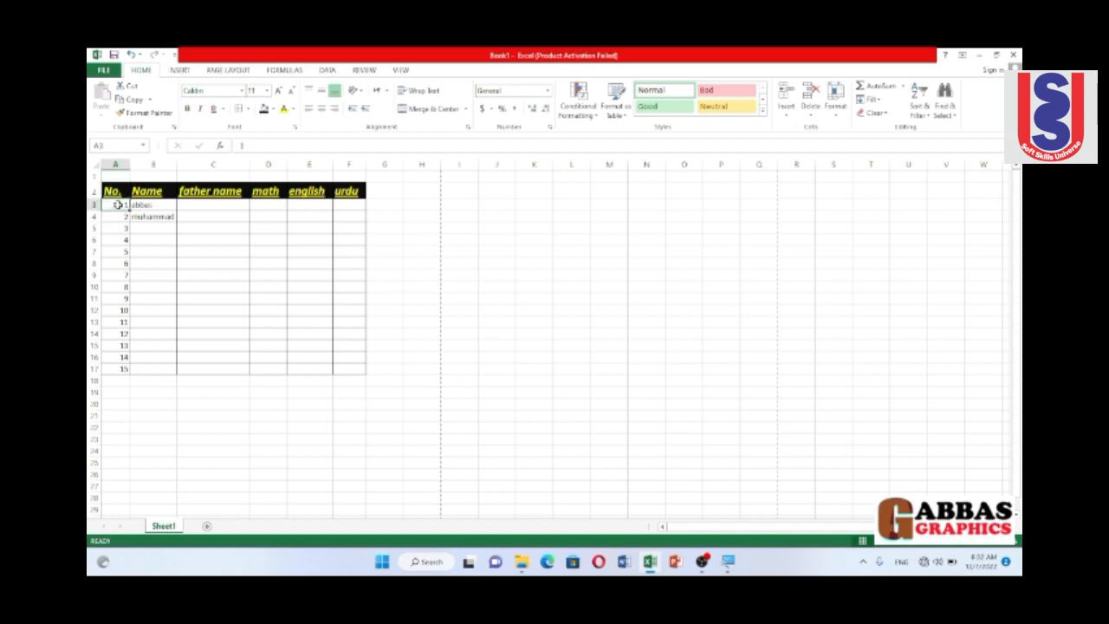
{"action": "left_click", "coordinate": [138, 191]}
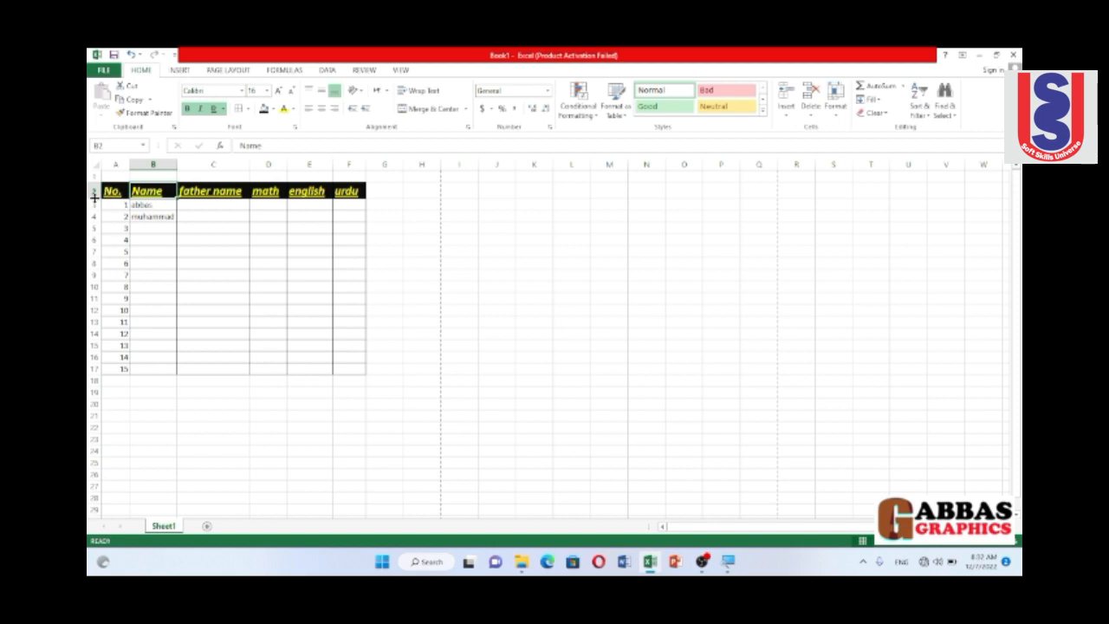
{"action": "left_click_drag", "start_coordinate": [95, 198], "coordinate": [95, 231]}
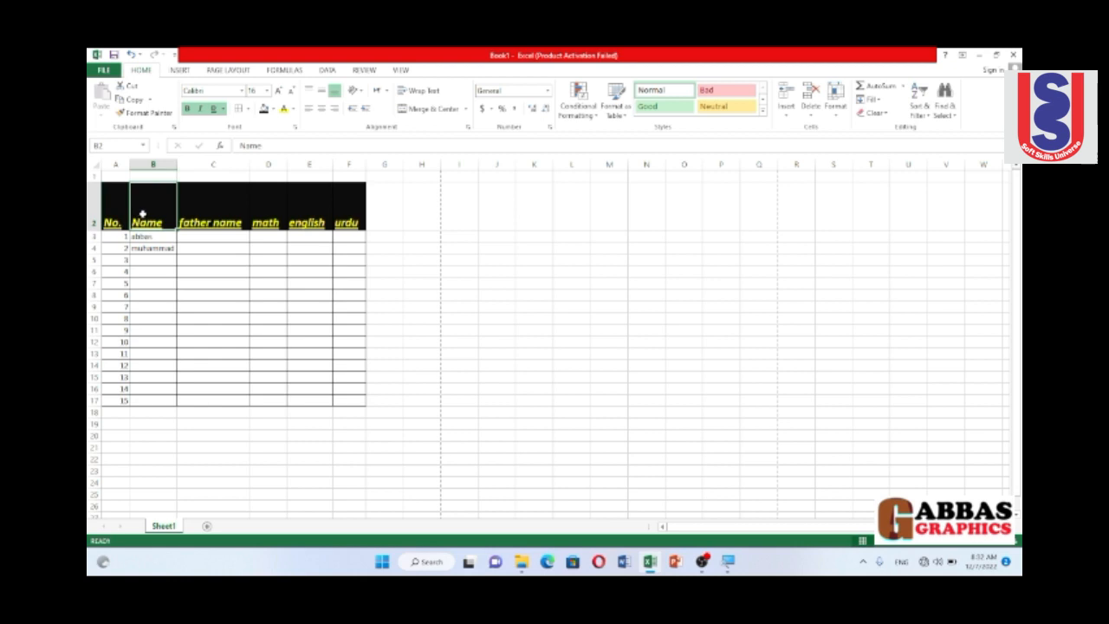
Try middle, top and bottom vertical alignment on the headers in A2:F2, finishing with middle alignment.
{"action": "left_click", "coordinate": [116, 211]}
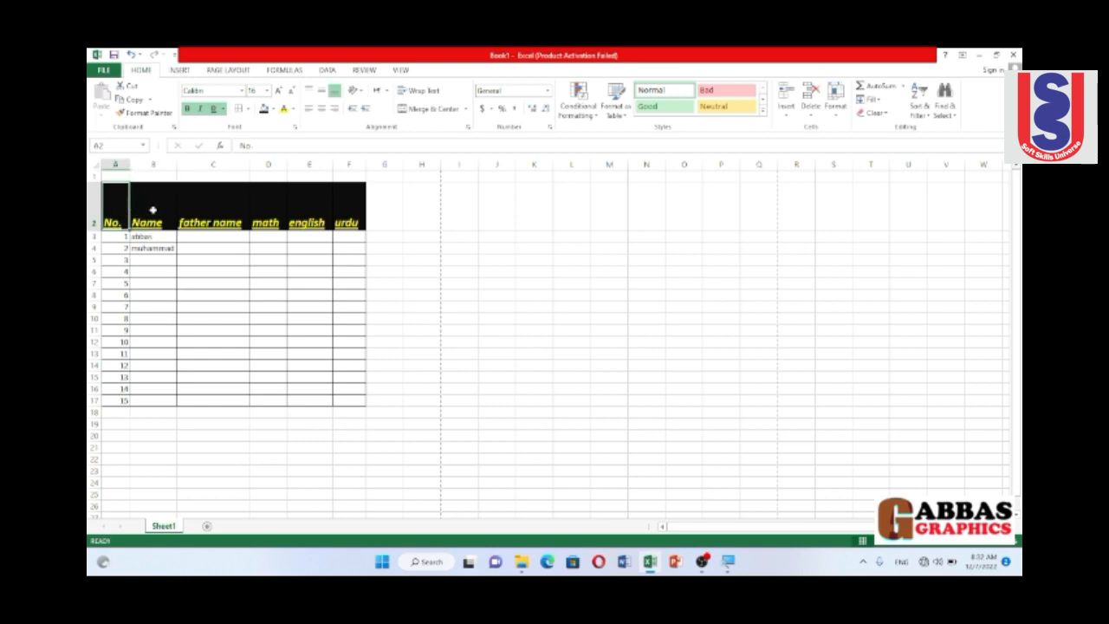
{"action": "left_click", "coordinate": [153, 210]}
{"action": "left_click", "coordinate": [122, 206]}
{"action": "left_click_drag", "start_coordinate": [149, 216], "coordinate": [364, 191]}
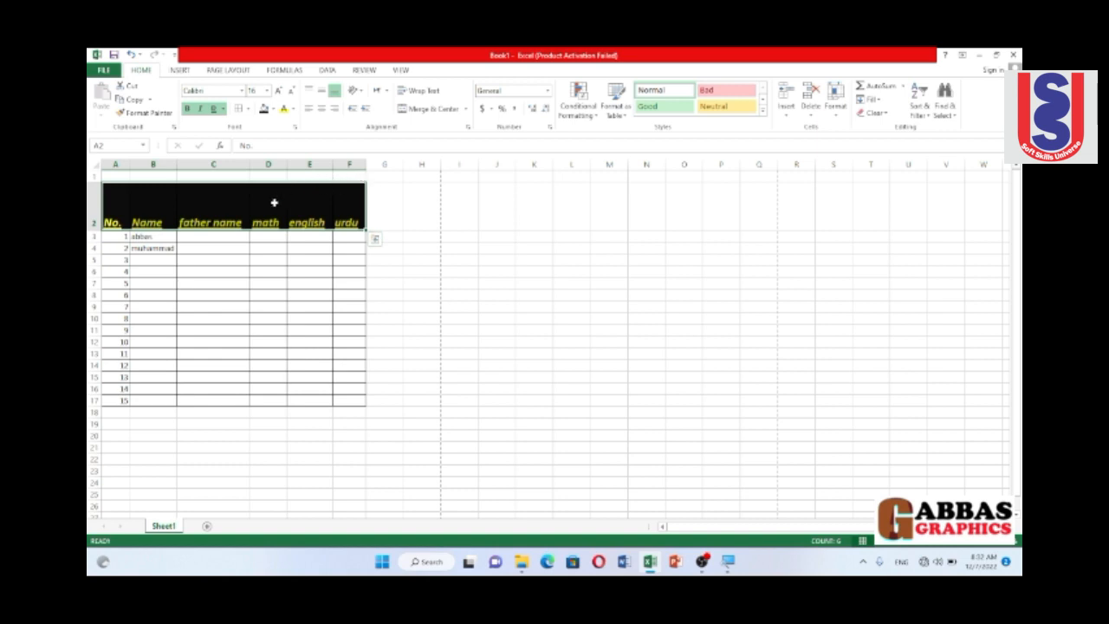
{"action": "left_click", "coordinate": [321, 92]}
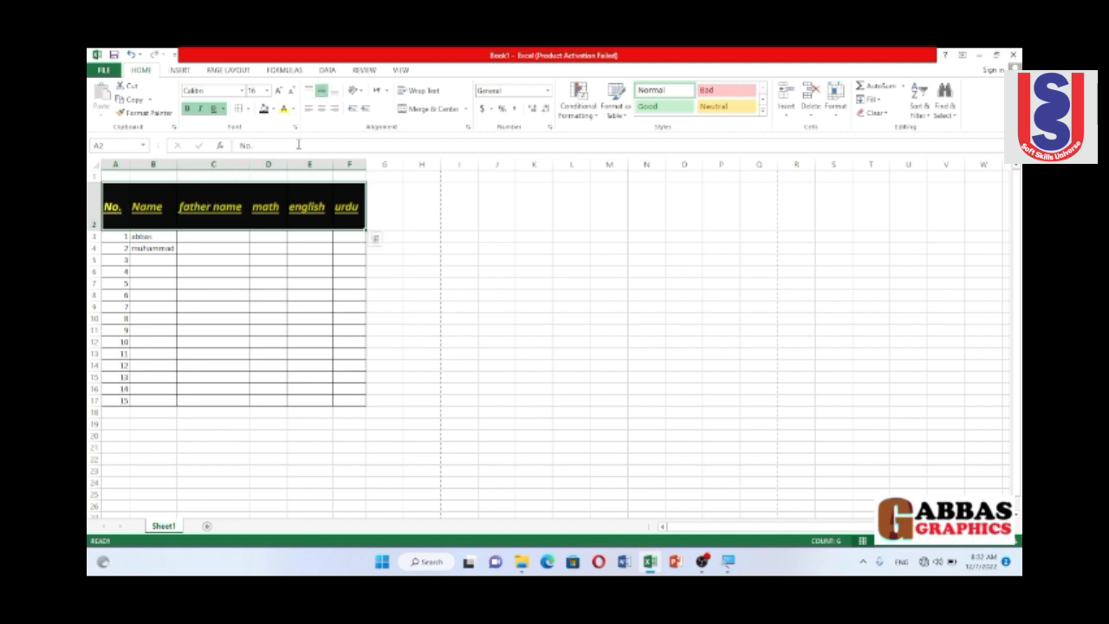
{"action": "left_click", "coordinate": [313, 92]}
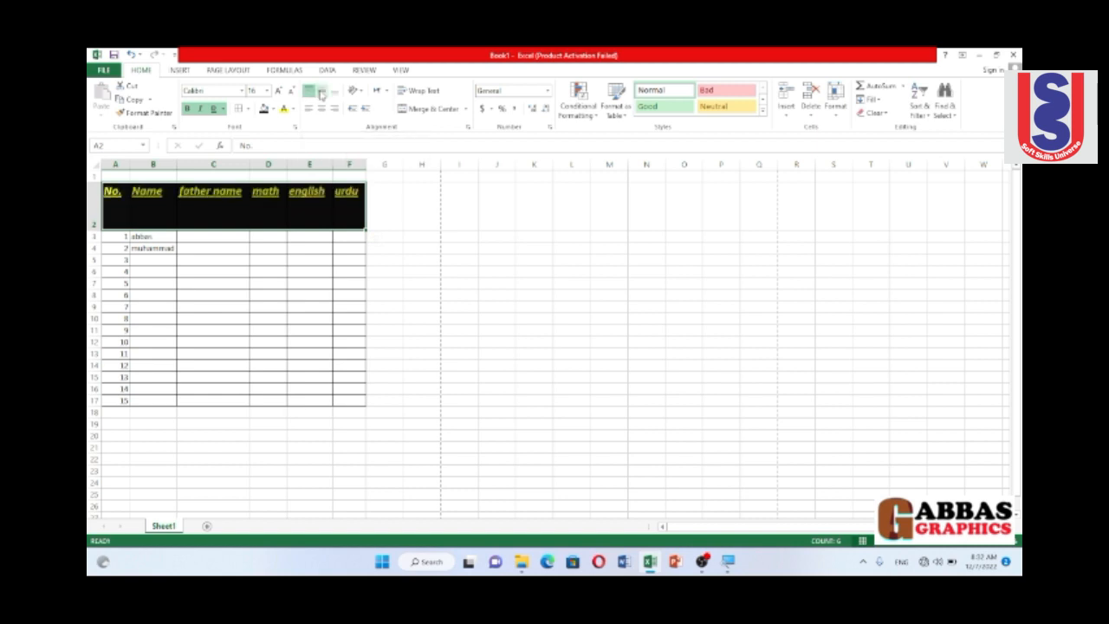
{"action": "left_click", "coordinate": [335, 93]}
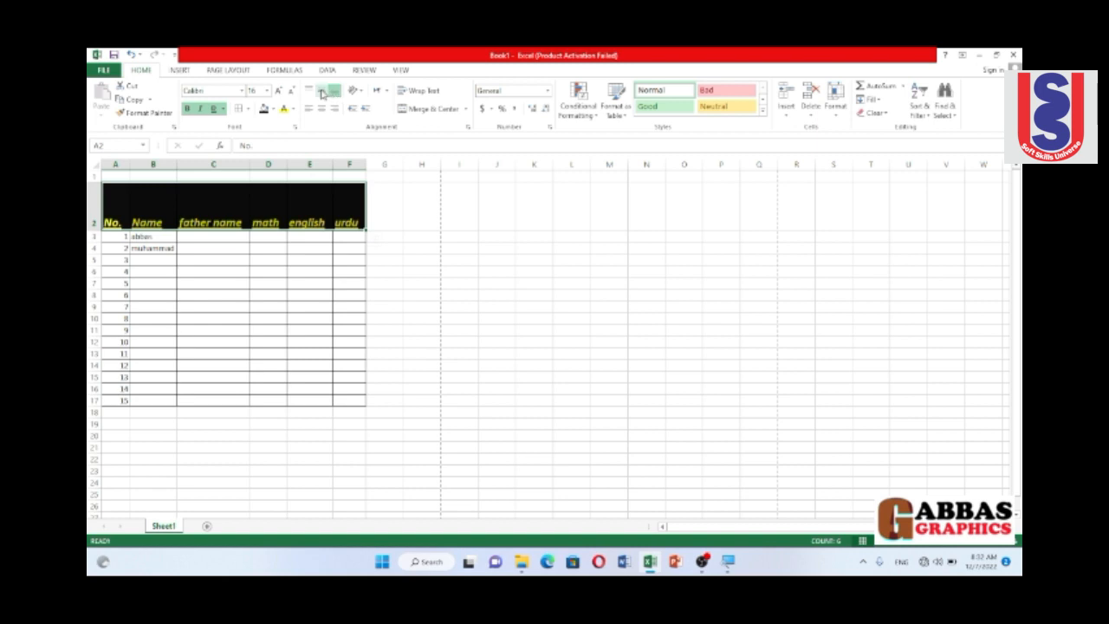
{"action": "left_click", "coordinate": [321, 93]}
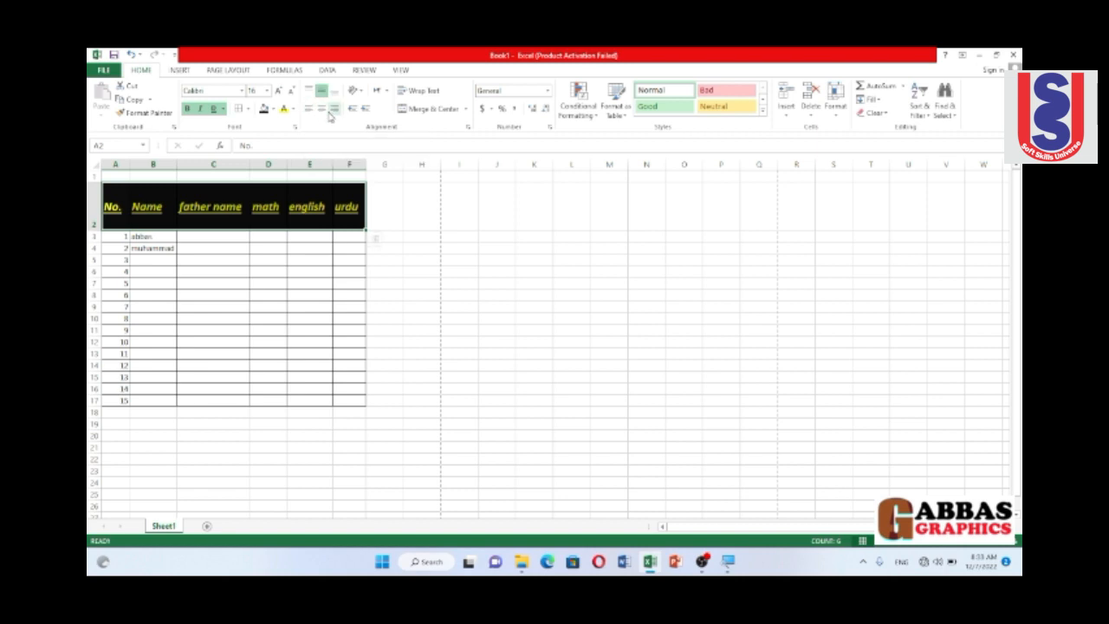
Try right, center and left horizontal alignment on the headers in A2:F2, finishing with centered text.
{"action": "left_click", "coordinate": [333, 113]}
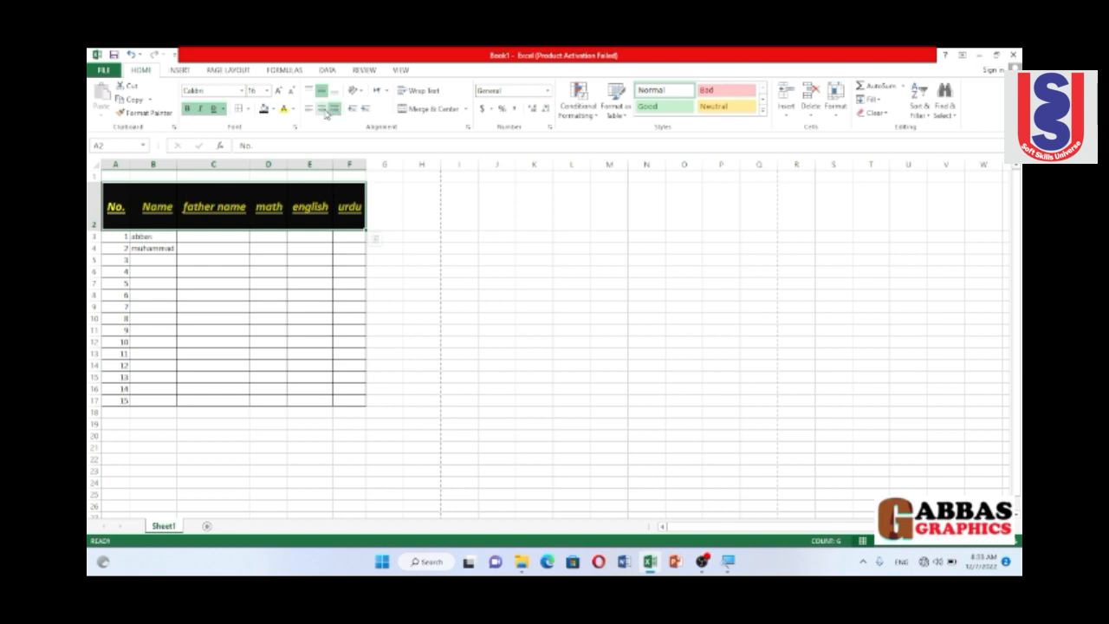
{"action": "left_click", "coordinate": [321, 109]}
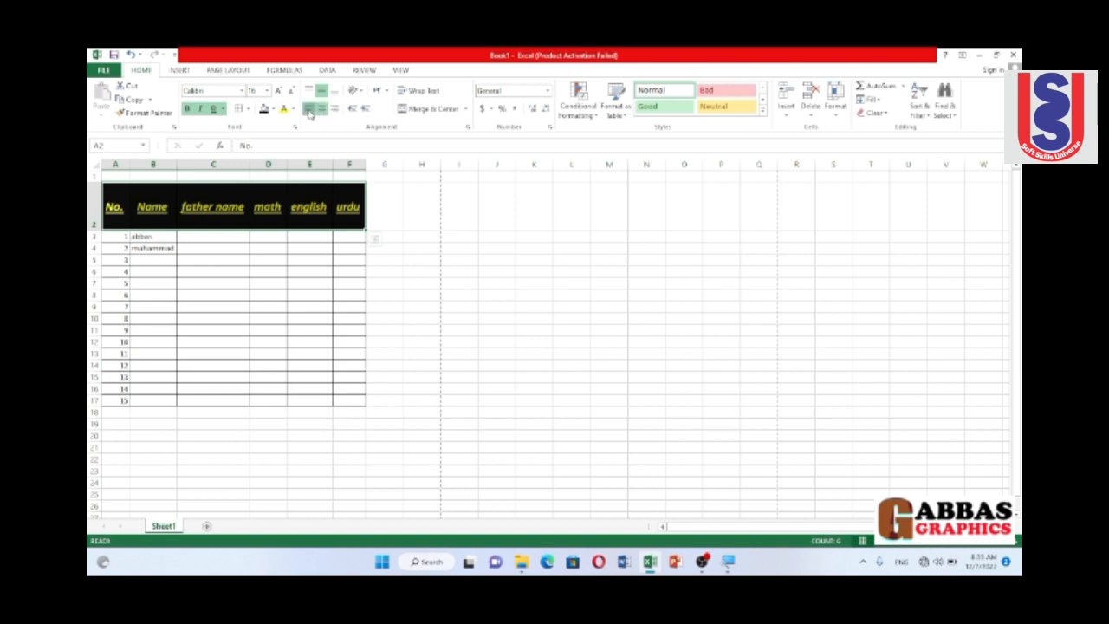
{"action": "left_click", "coordinate": [309, 110]}
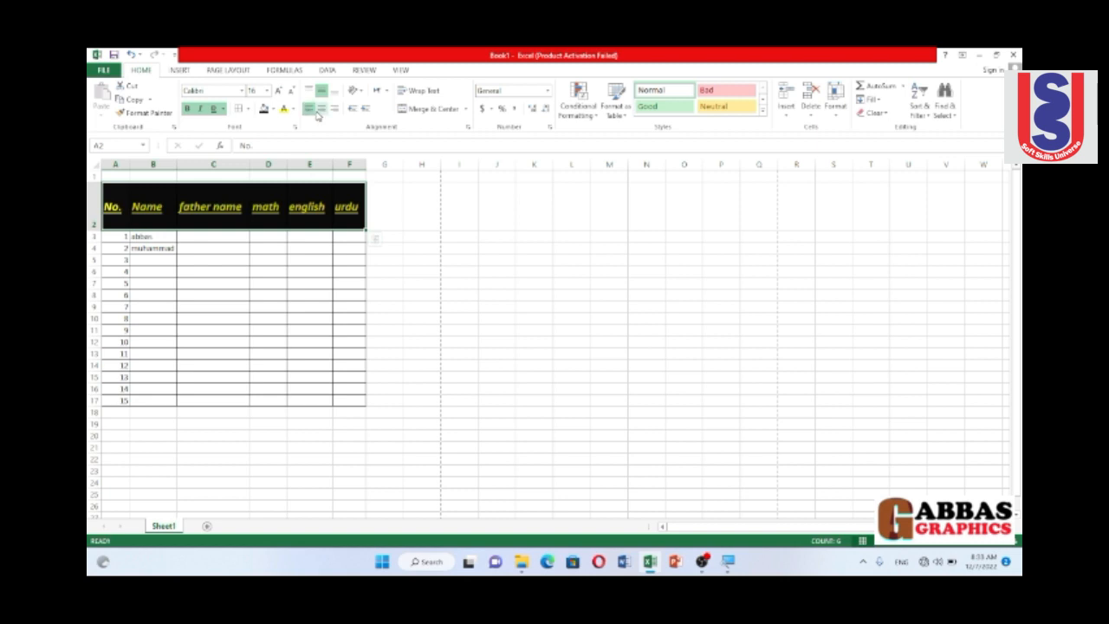
{"action": "left_click", "coordinate": [322, 109]}
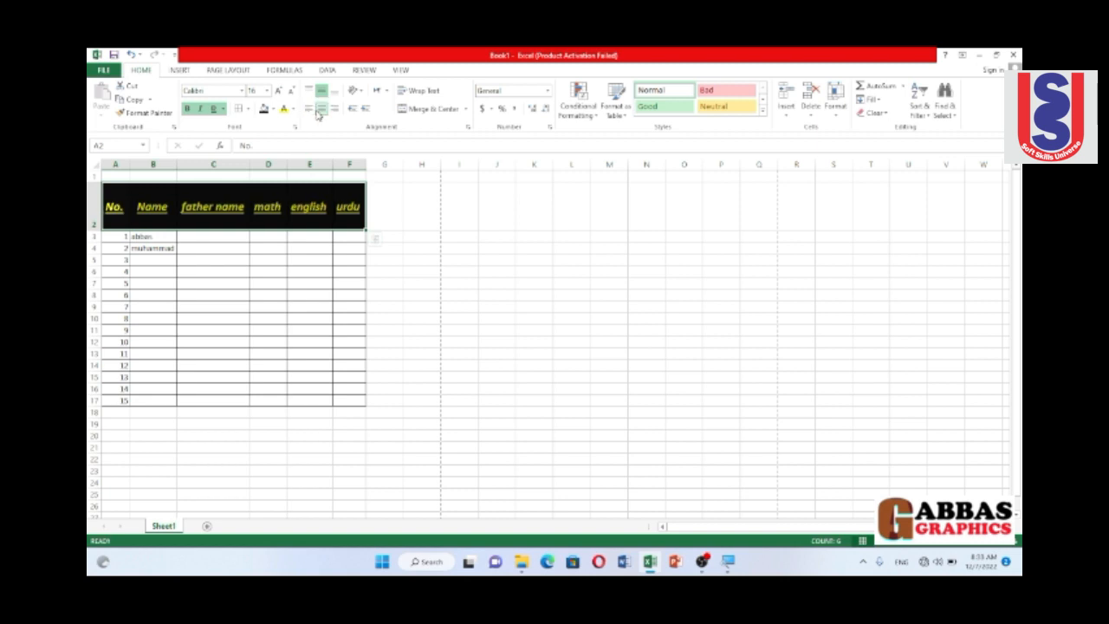
{"action": "left_click", "coordinate": [122, 237]}
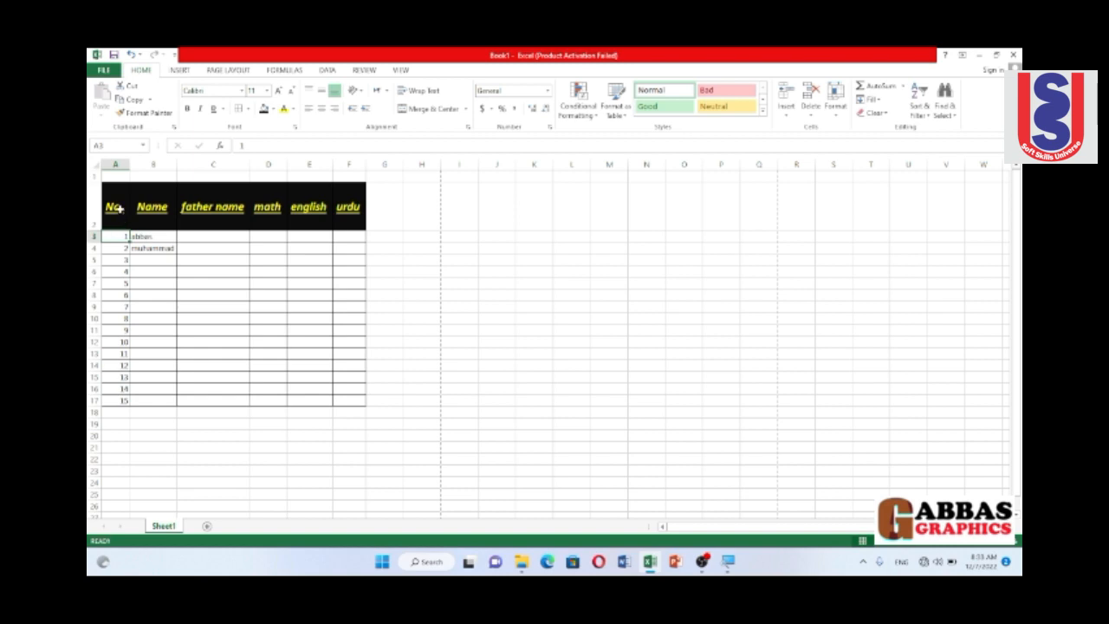
{"action": "left_click", "coordinate": [119, 208]}
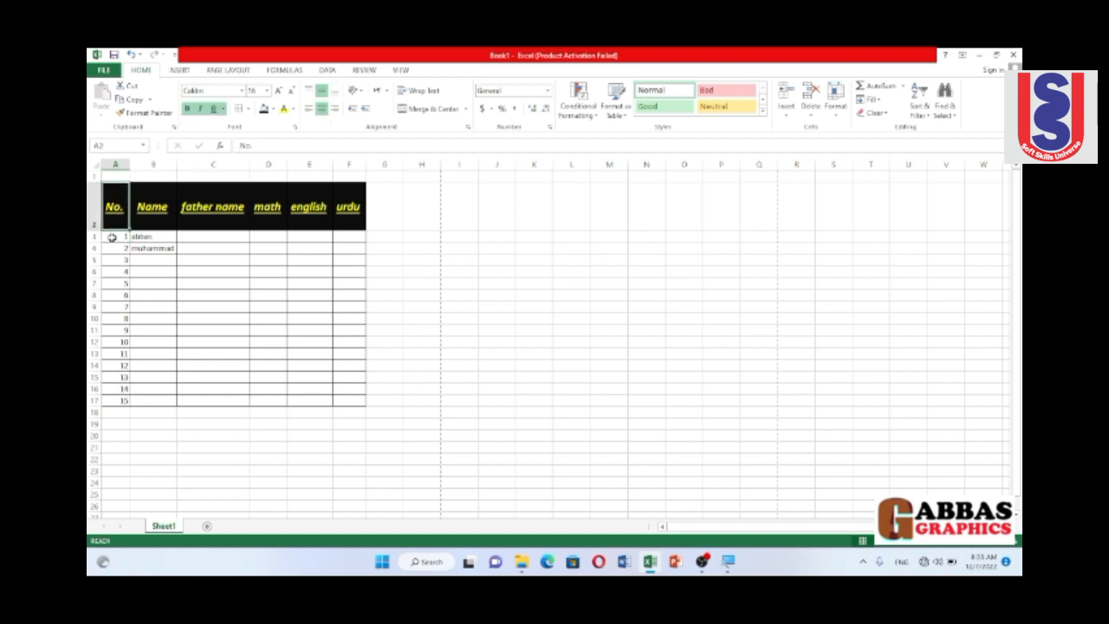
{"action": "left_click", "coordinate": [111, 237]}
{"action": "left_click_drag", "start_coordinate": [112, 236], "coordinate": [112, 299]}
{"action": "left_click", "coordinate": [114, 268]}
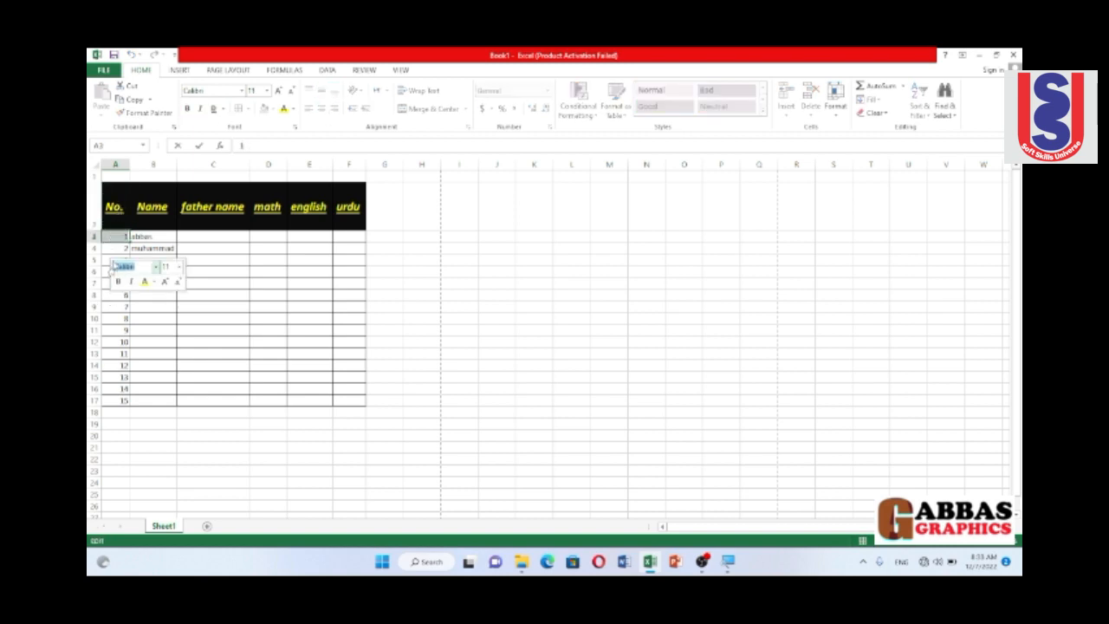
{"action": "key", "text": "Return"}
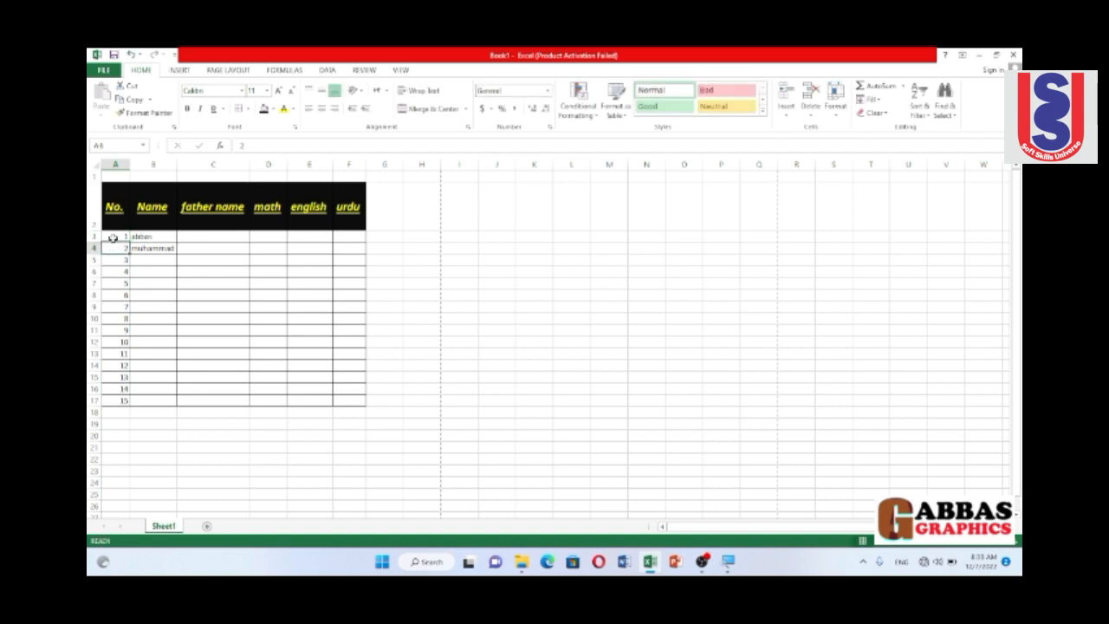
Center the serial numbers in A3:A17 horizontally and deselect them.
{"action": "left_click_drag", "start_coordinate": [116, 235], "coordinate": [109, 396]}
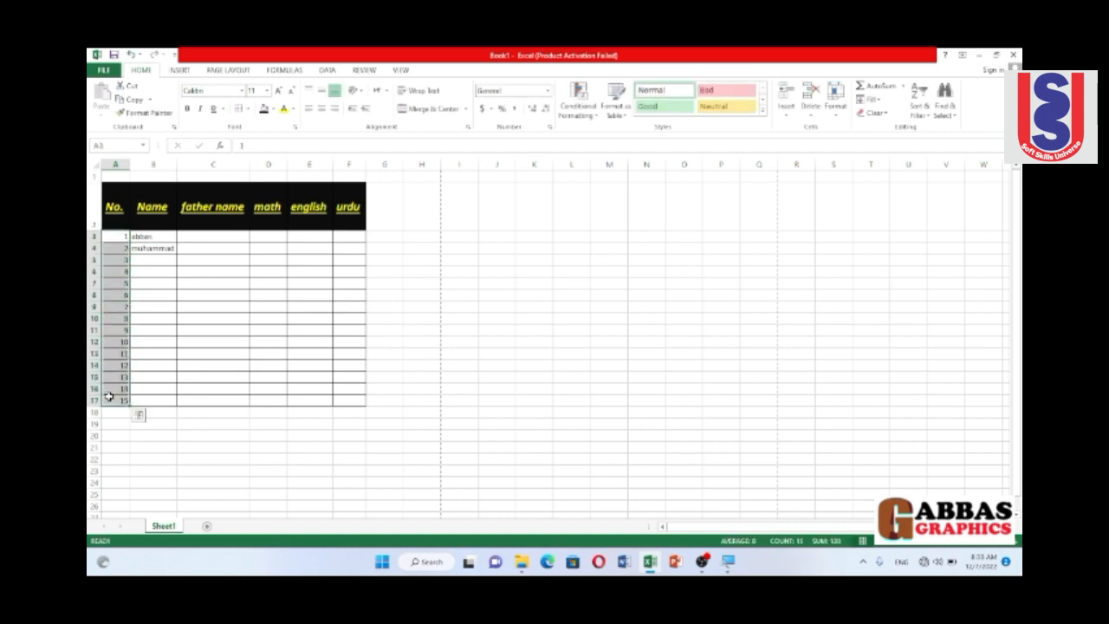
{"action": "left_click", "coordinate": [320, 109]}
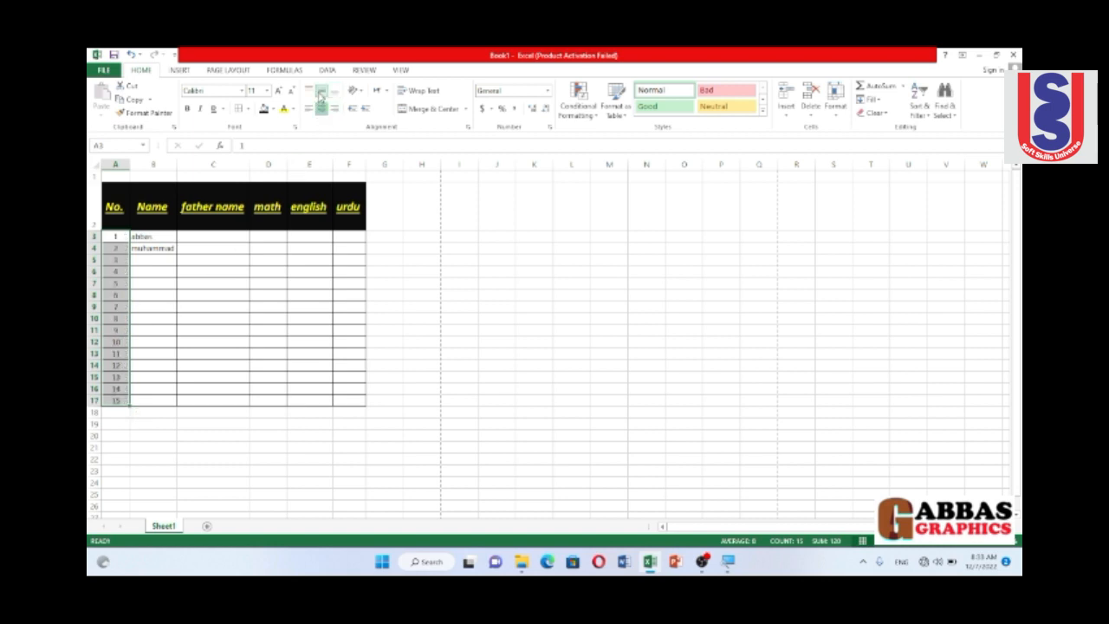
{"action": "left_click", "coordinate": [153, 271]}
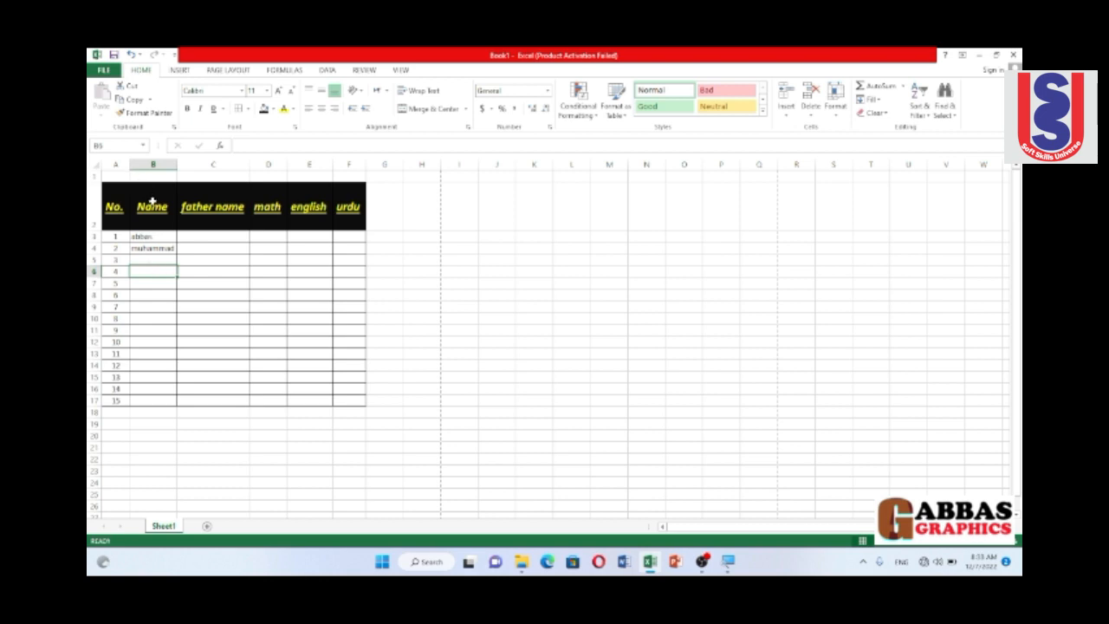
{"action": "left_click", "coordinate": [187, 202]}
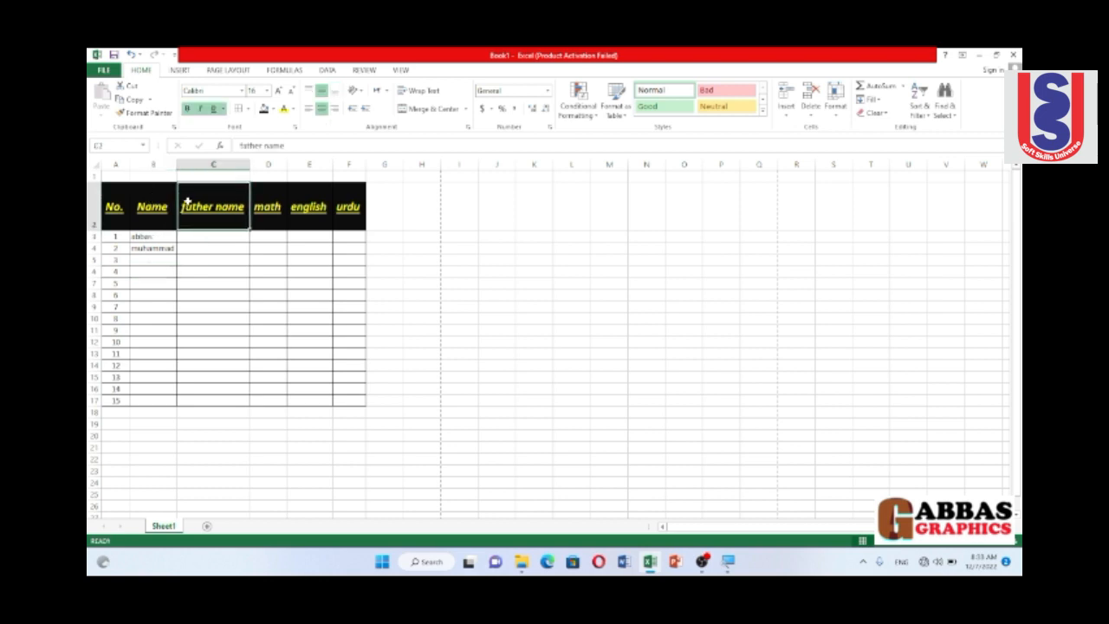
{"action": "left_click", "coordinate": [141, 227]}
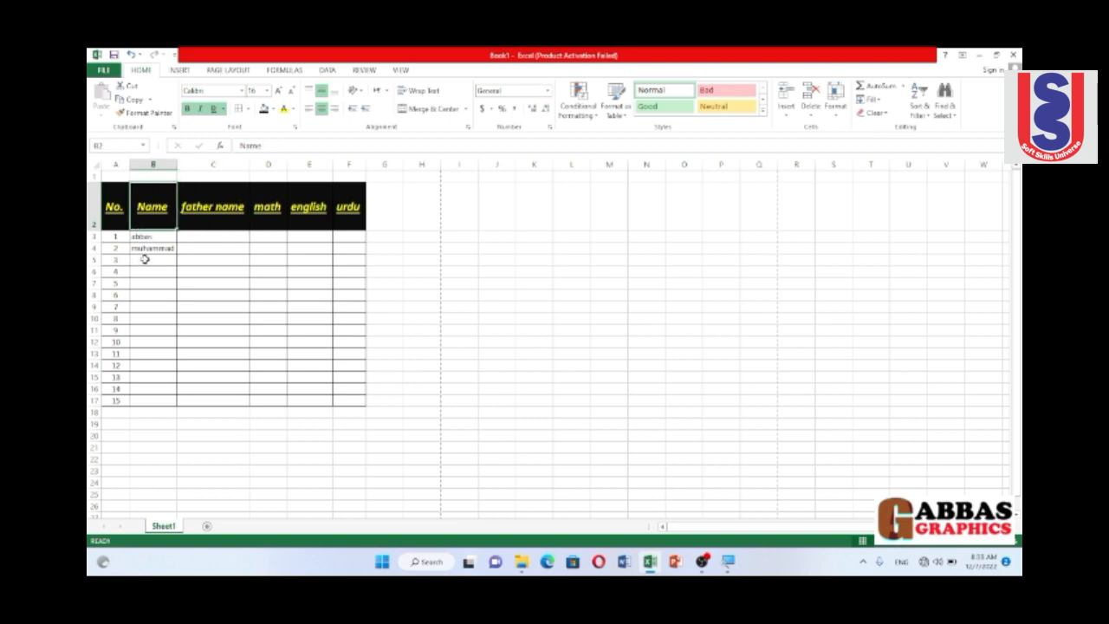
Increase the indent of cell E6, test it with sample text starting with "jm", and erase that text.
{"action": "left_click", "coordinate": [303, 270]}
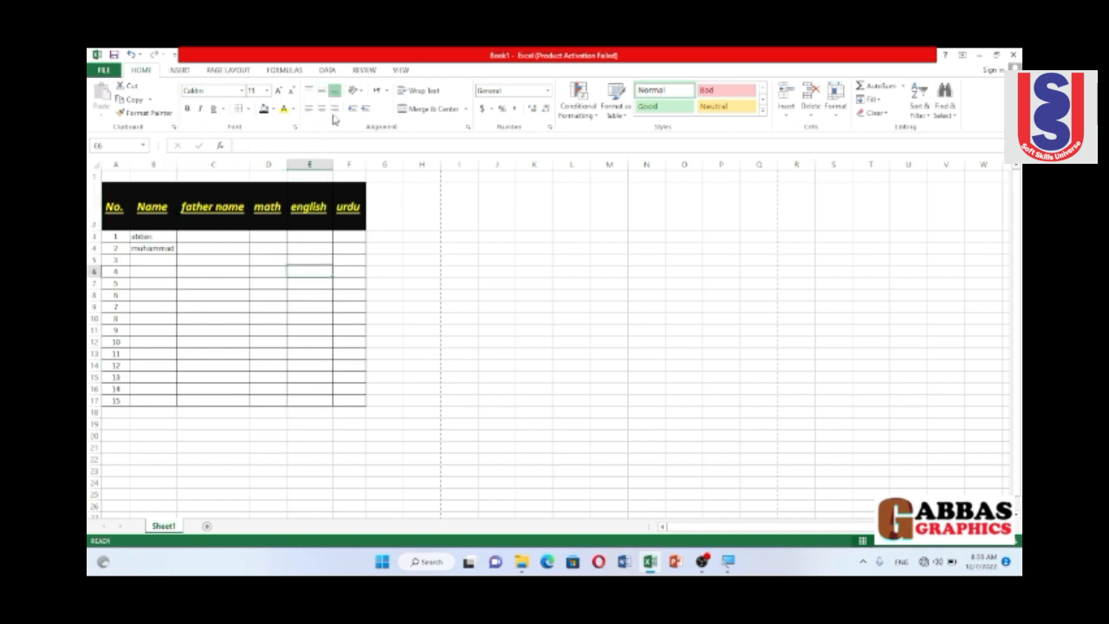
{"action": "left_click", "coordinate": [365, 111]}
{"action": "type", "text": "jm"}
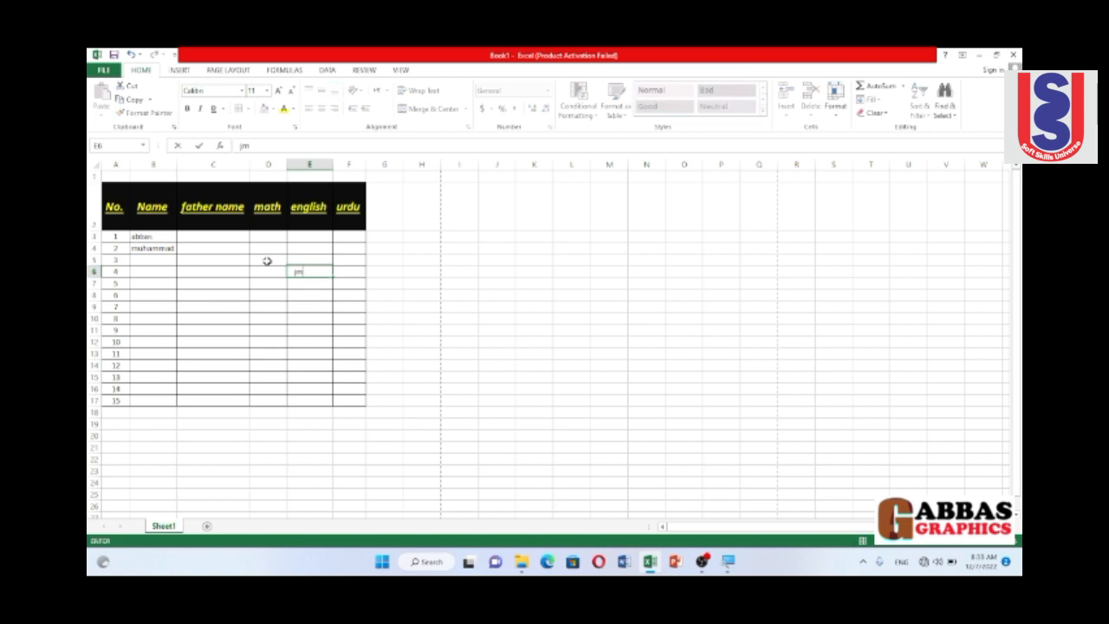
{"action": "type", "text": "ndk"}
{"action": "key", "text": "BackSpace"}
{"action": "key", "text": "BackSpace"}
{"action": "key", "text": "BackSpace"}
{"action": "key", "text": "BackSpace"}
{"action": "key", "text": "Return"}
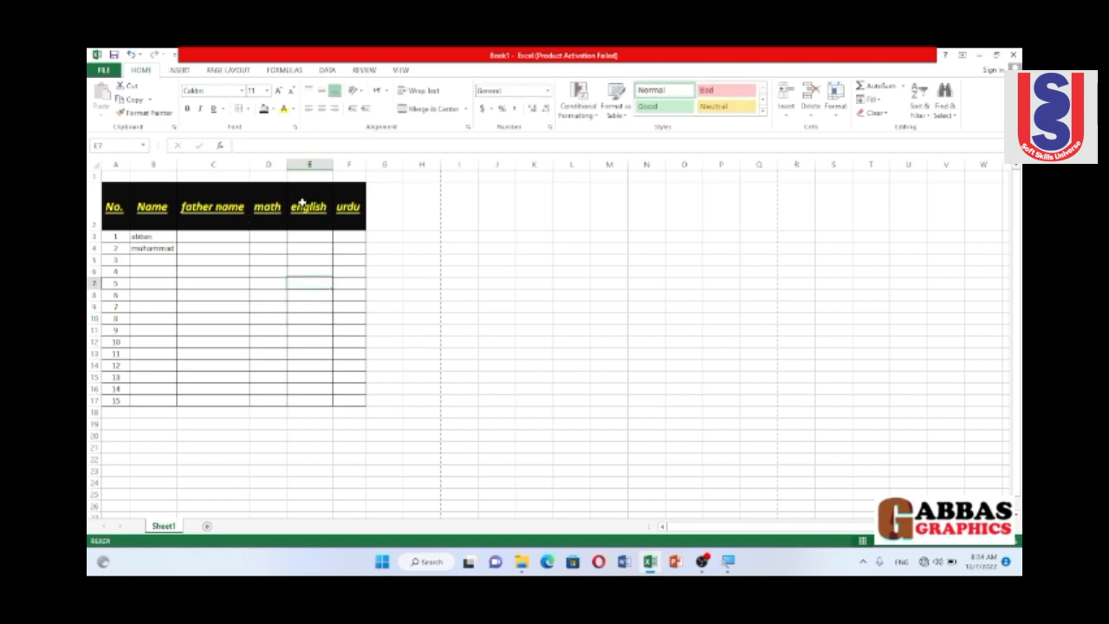
{"action": "left_click", "coordinate": [218, 239]}
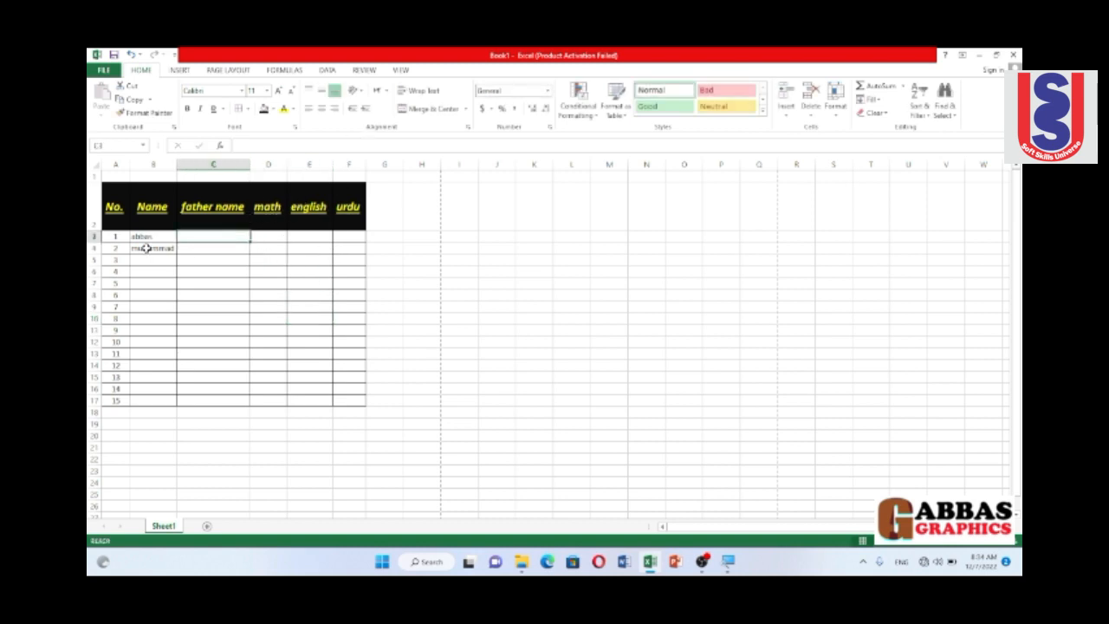
{"action": "left_click", "coordinate": [145, 248]}
{"action": "left_click", "coordinate": [153, 237]}
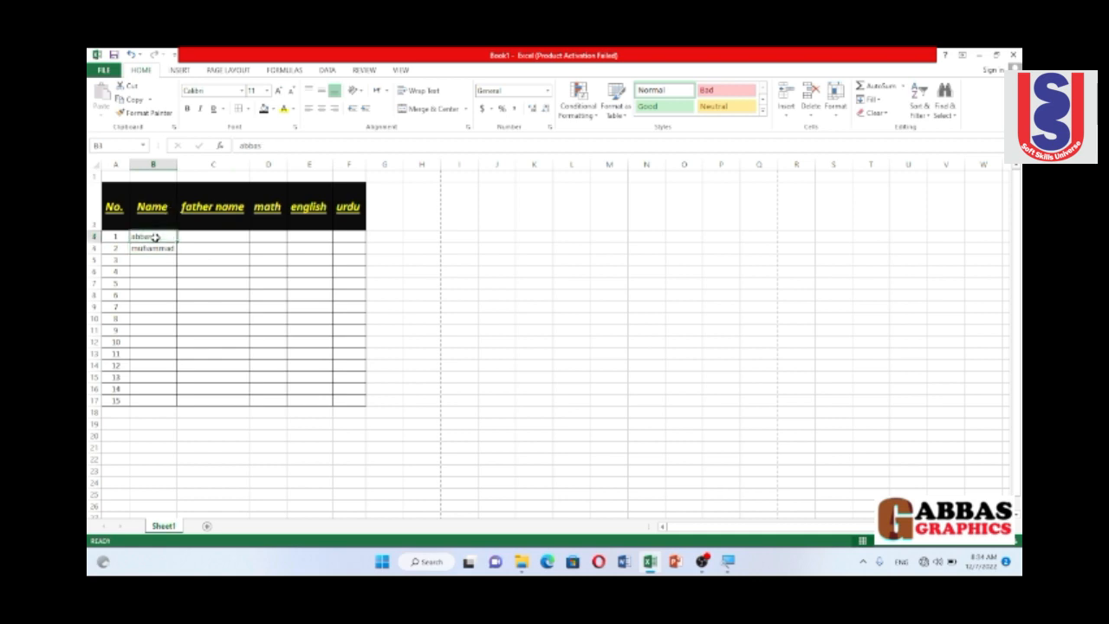
{"action": "left_click", "coordinate": [260, 248]}
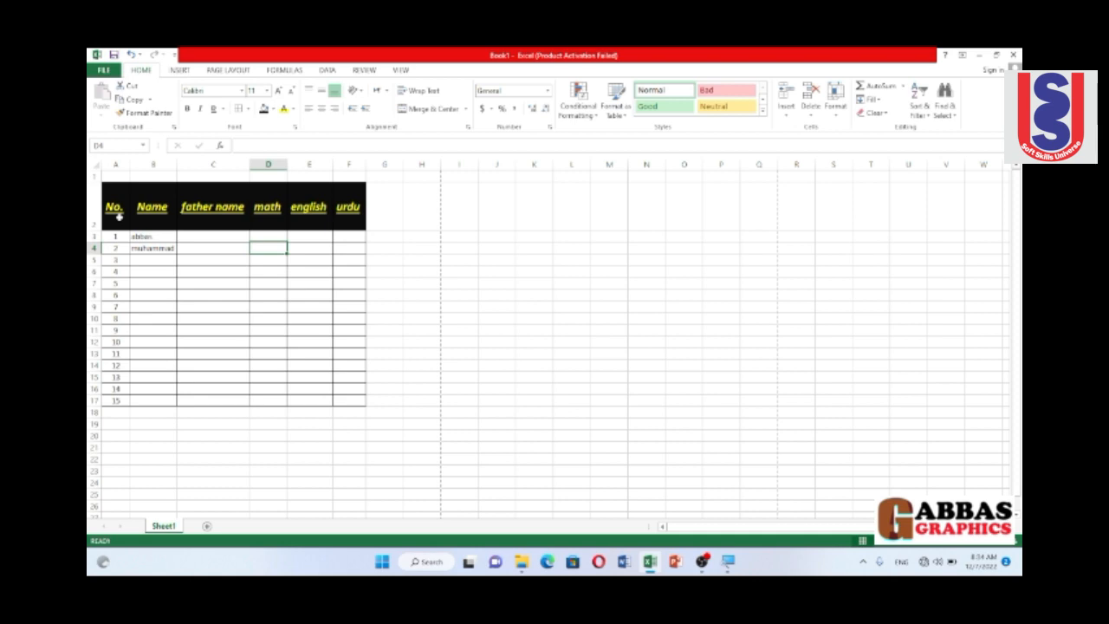
{"action": "left_click", "coordinate": [116, 271]}
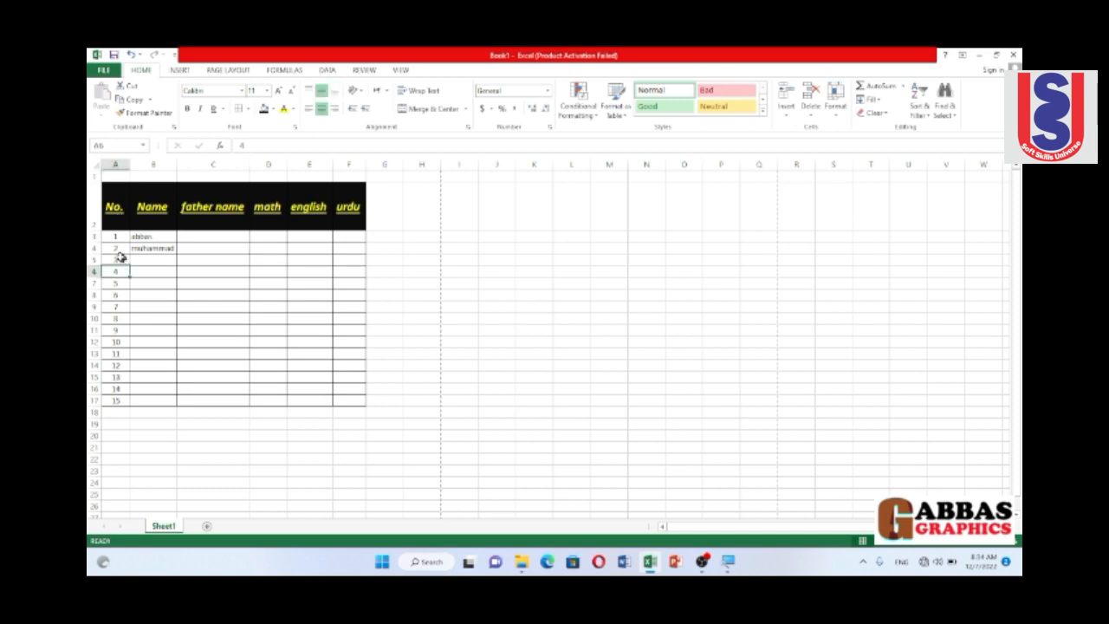
{"action": "left_click", "coordinate": [135, 206]}
{"action": "left_click", "coordinate": [90, 214]}
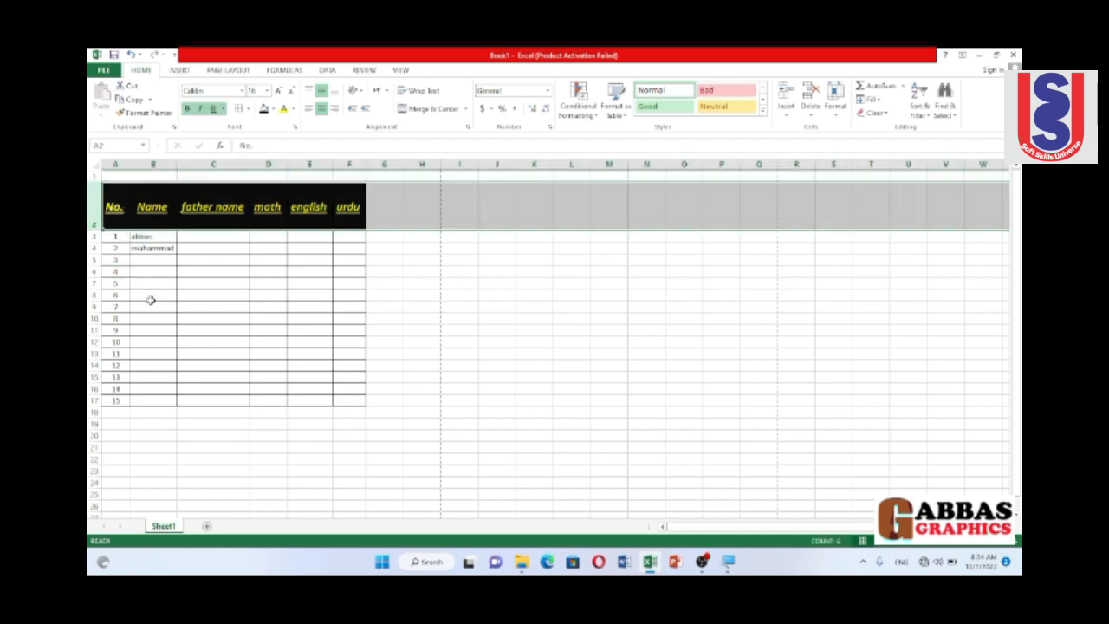
{"action": "left_click", "coordinate": [178, 321]}
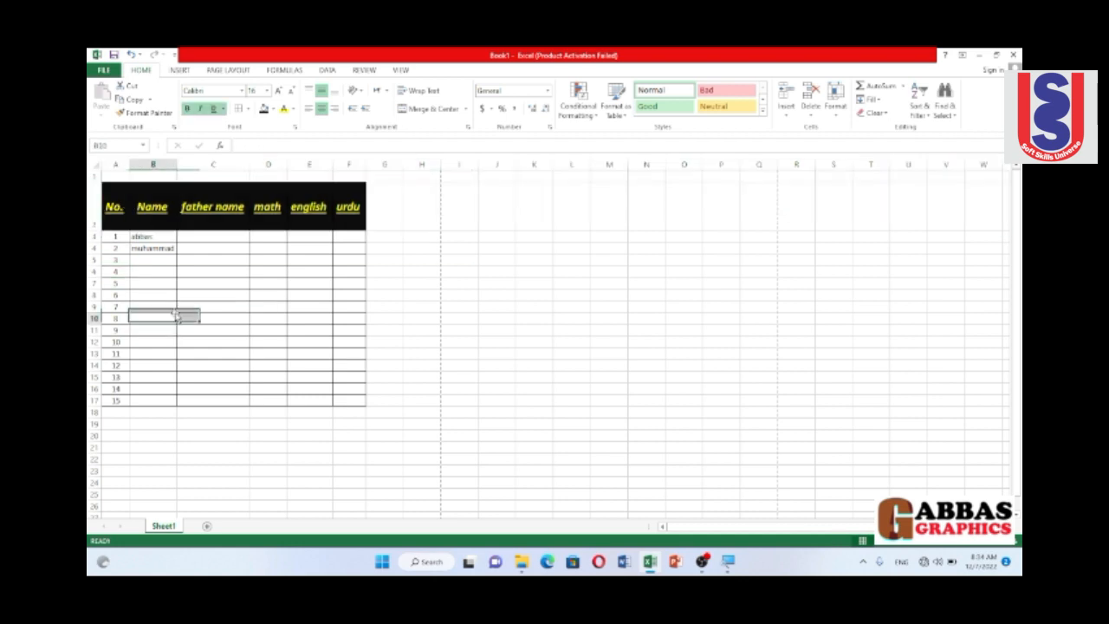
{"action": "left_click", "coordinate": [182, 249]}
{"action": "left_click", "coordinate": [119, 293]}
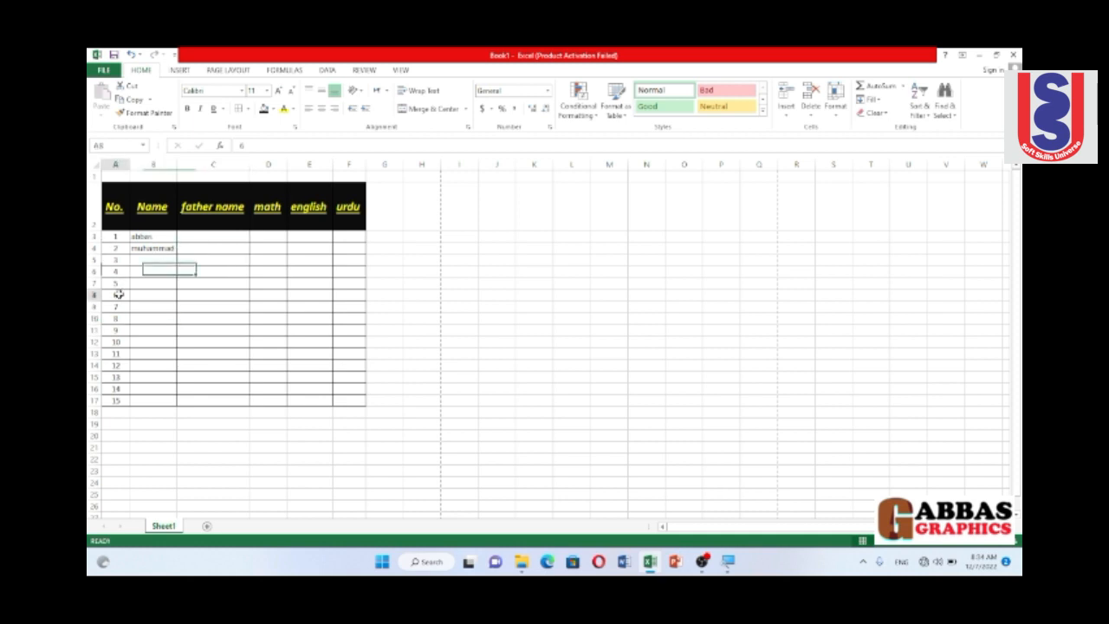
Enter the first student's father name in C3.
{"action": "left_click", "coordinate": [221, 243]}
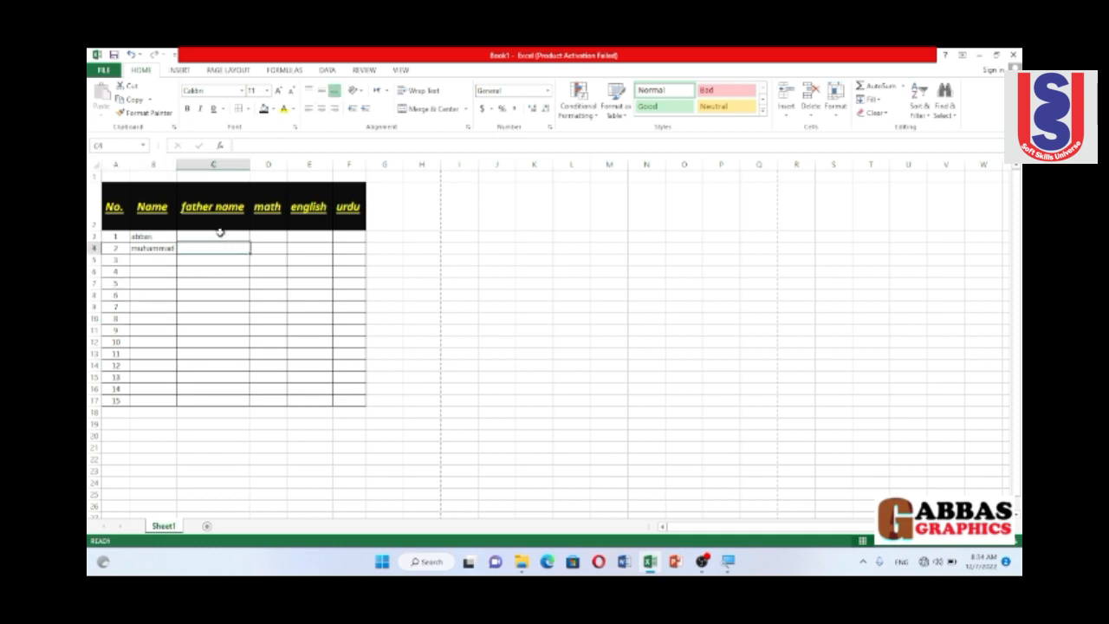
{"action": "left_click", "coordinate": [221, 233]}
{"action": "type", "text": "abd"}
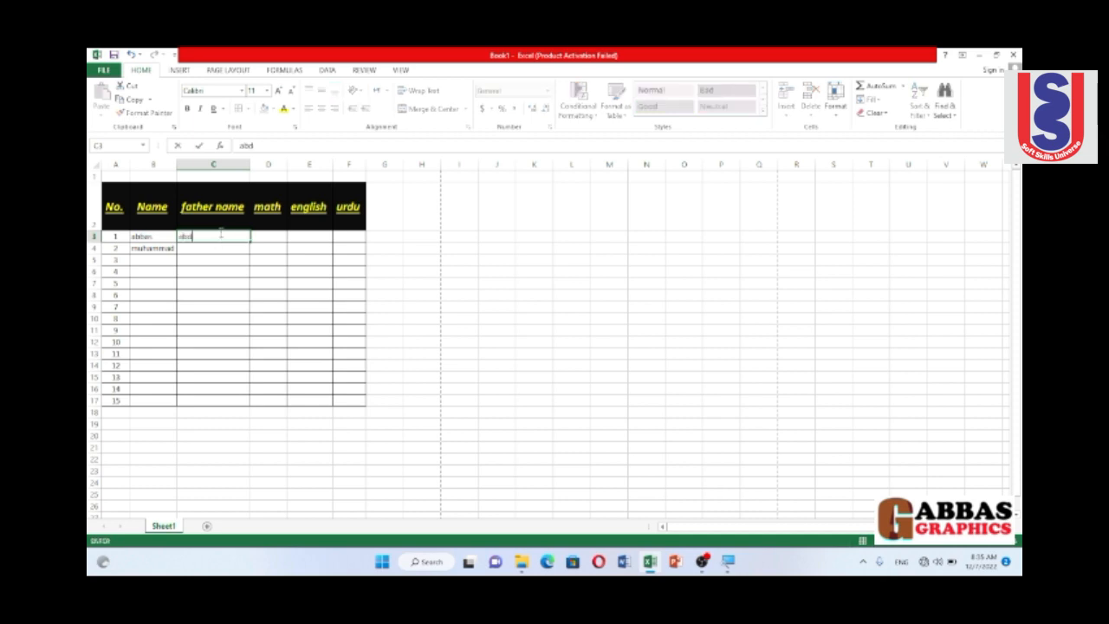
{"action": "type", "text": "ul karim"}
{"action": "key", "text": "Return"}
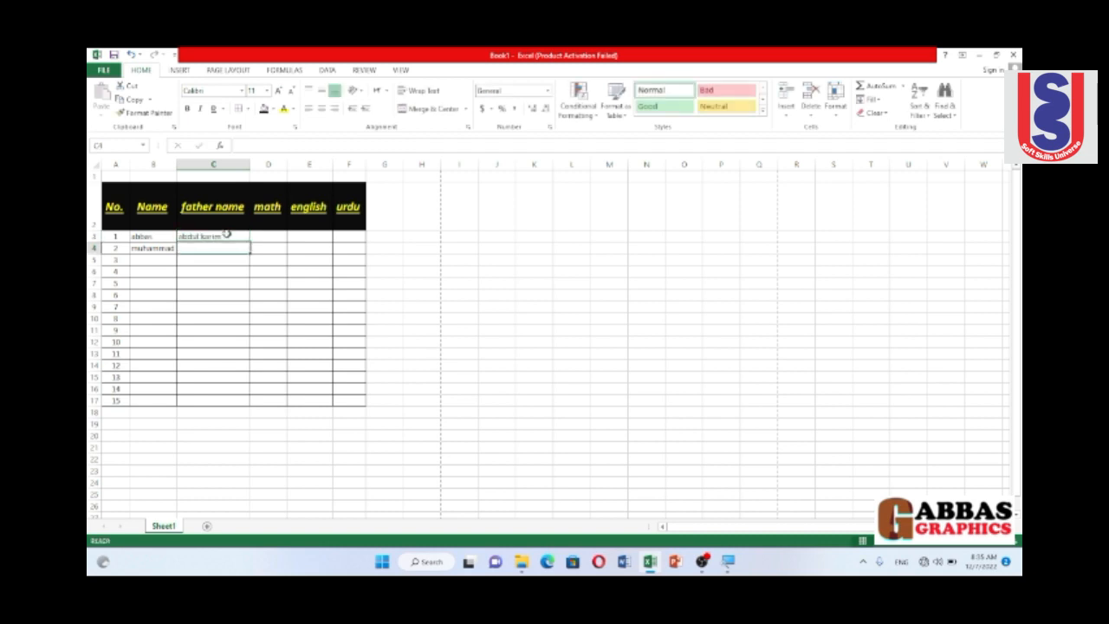
Enter the second student's father name in C4, replacing the mistyped start.
{"action": "type", "text": "usm"}
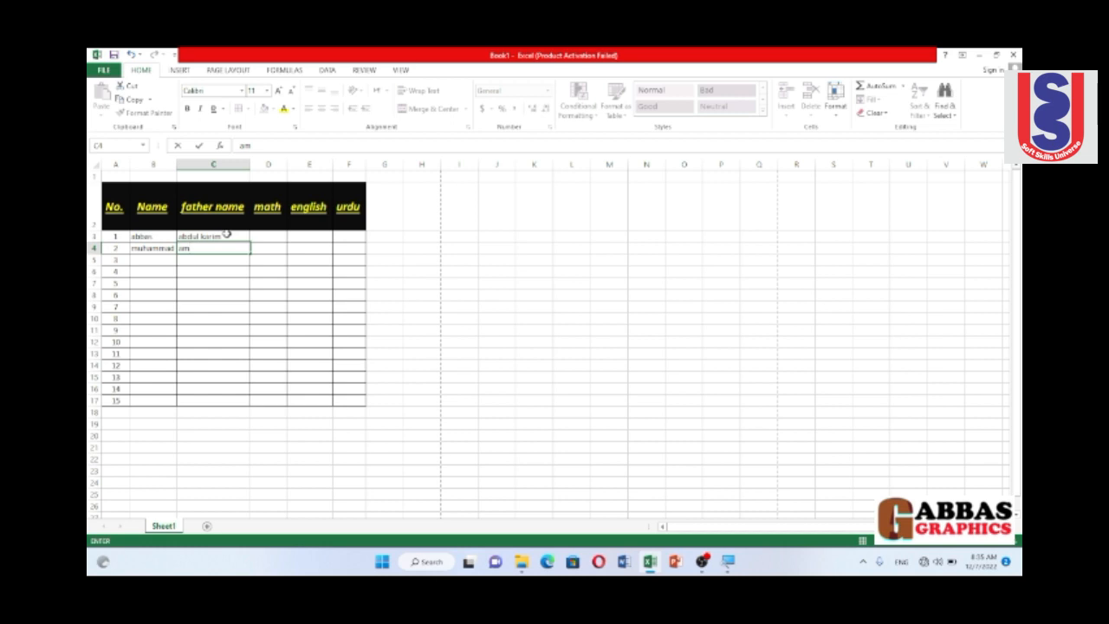
{"action": "key", "text": "BackSpace"}
{"action": "key", "text": "BackSpace"}
{"action": "key", "text": "BackSpace"}
{"action": "type", "text": "ahmed"}
{"action": "key", "text": "Return"}
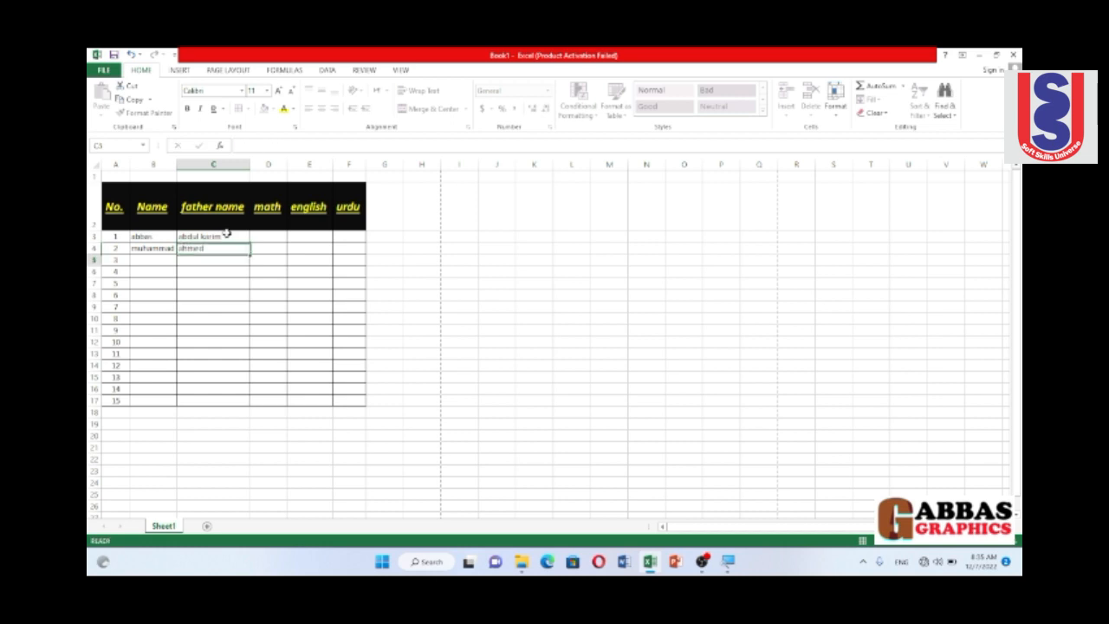
Enter the first student's marks in D3:F3: math 50, english 45 and urdu 30.
{"action": "key", "text": "Up"}
{"action": "key", "text": "Up"}
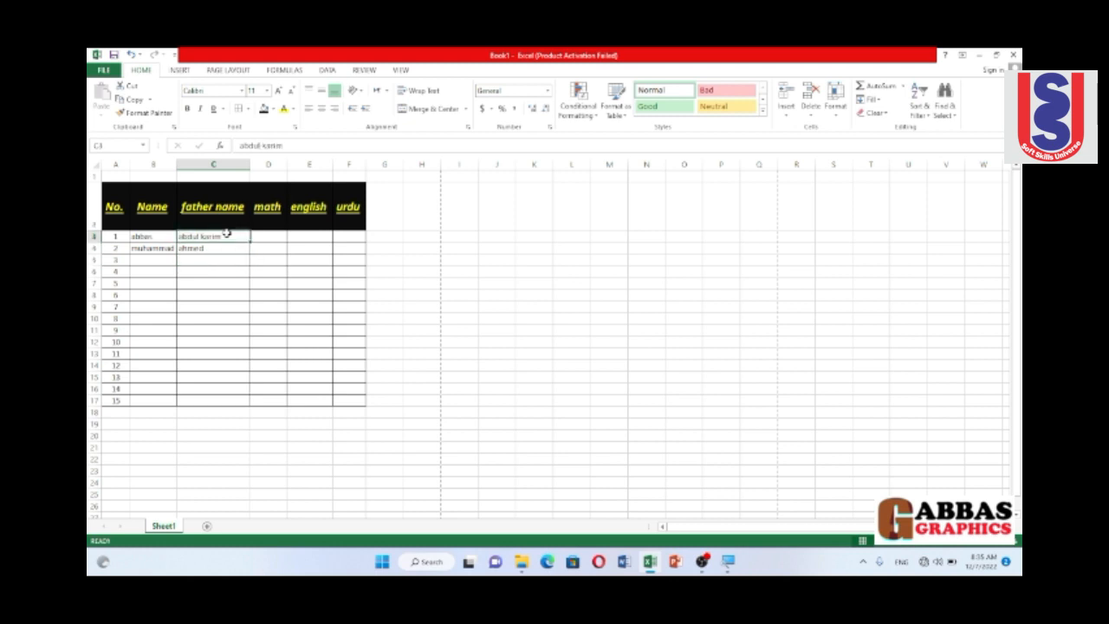
{"action": "key", "text": "Down"}
{"action": "key", "text": "Up"}
{"action": "key", "text": "Right"}
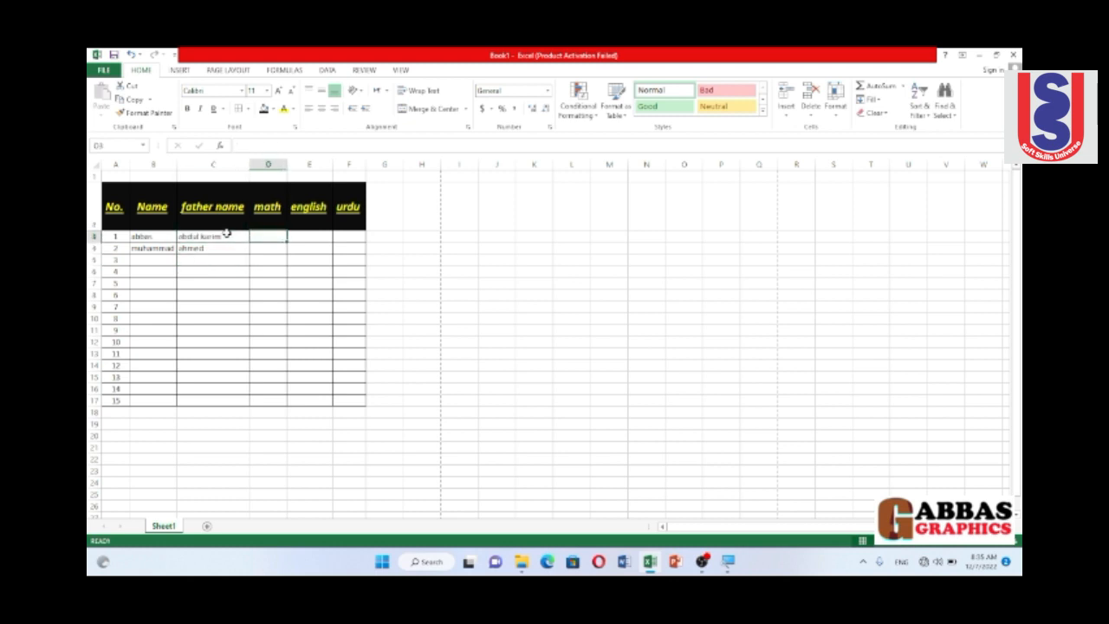
{"action": "type", "text": "50"}
{"action": "key", "text": "Right"}
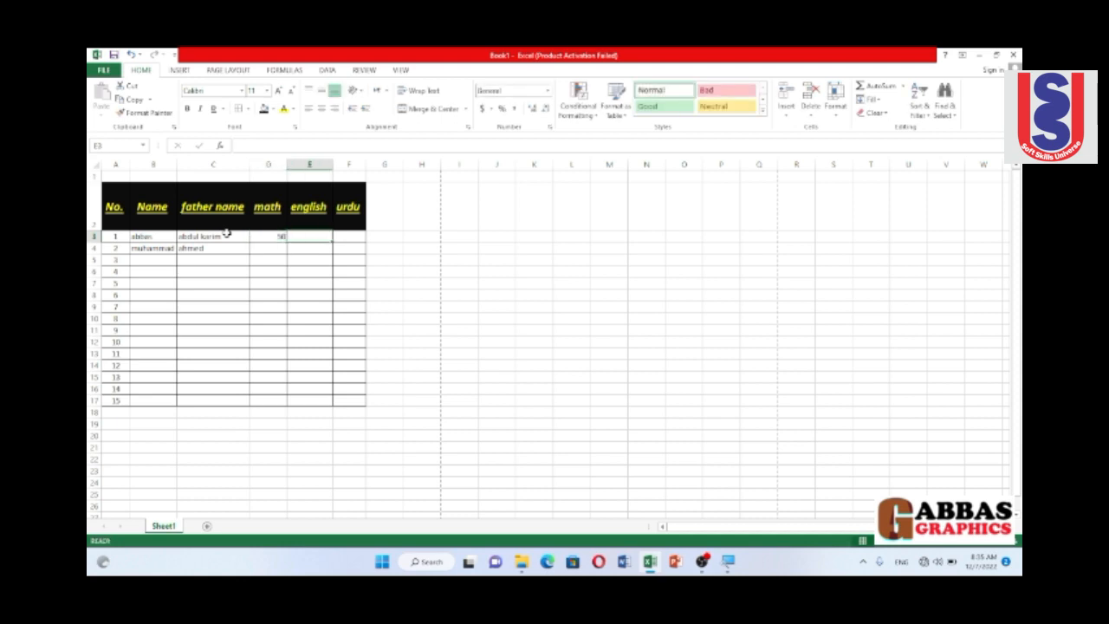
{"action": "type", "text": "45"}
{"action": "key", "text": "Right"}
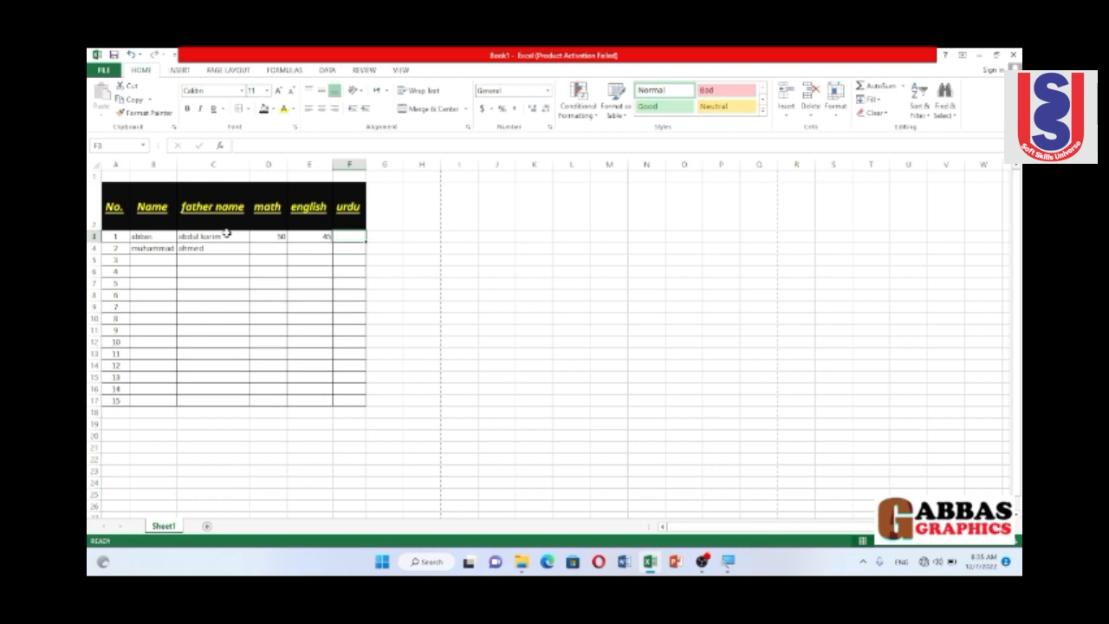
{"action": "type", "text": "30"}
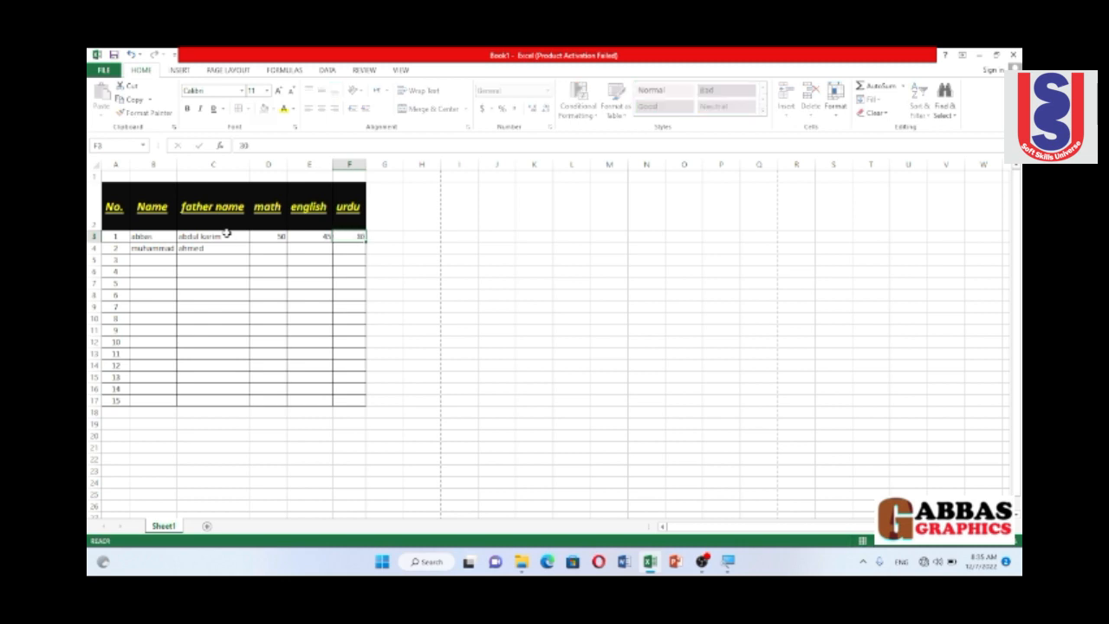
{"action": "key", "text": "Return"}
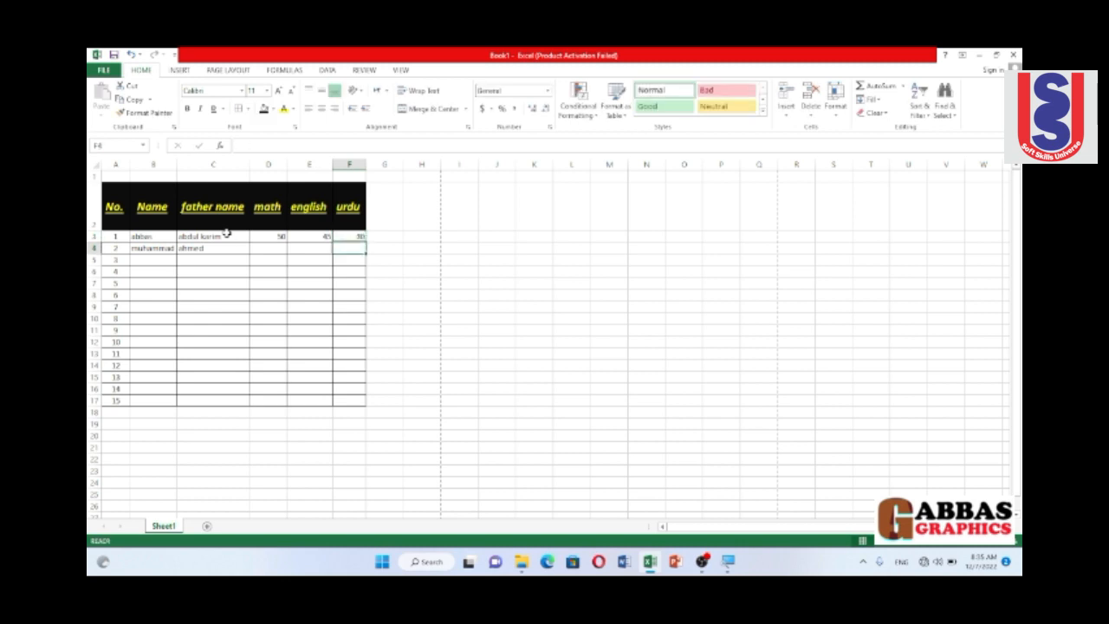
Enter the second student's marks in D4:F4: math 30, english 40 and urdu 50.
{"action": "key", "text": "Left"}
{"action": "key", "text": "Left"}
{"action": "key", "text": "Left"}
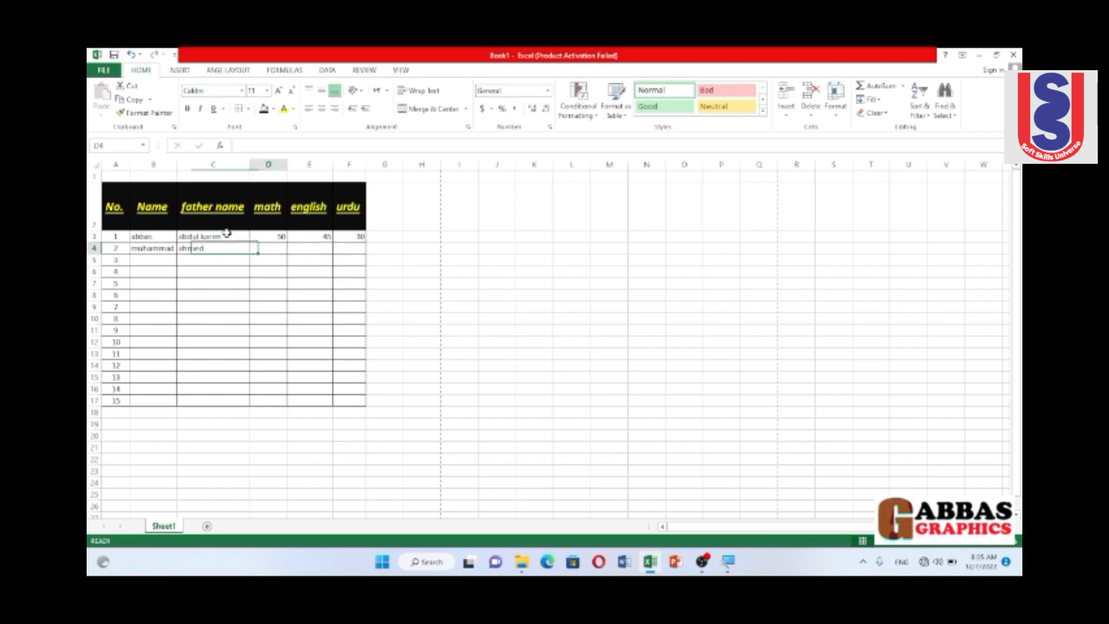
{"action": "key", "text": "Right"}
{"action": "type", "text": "80"}
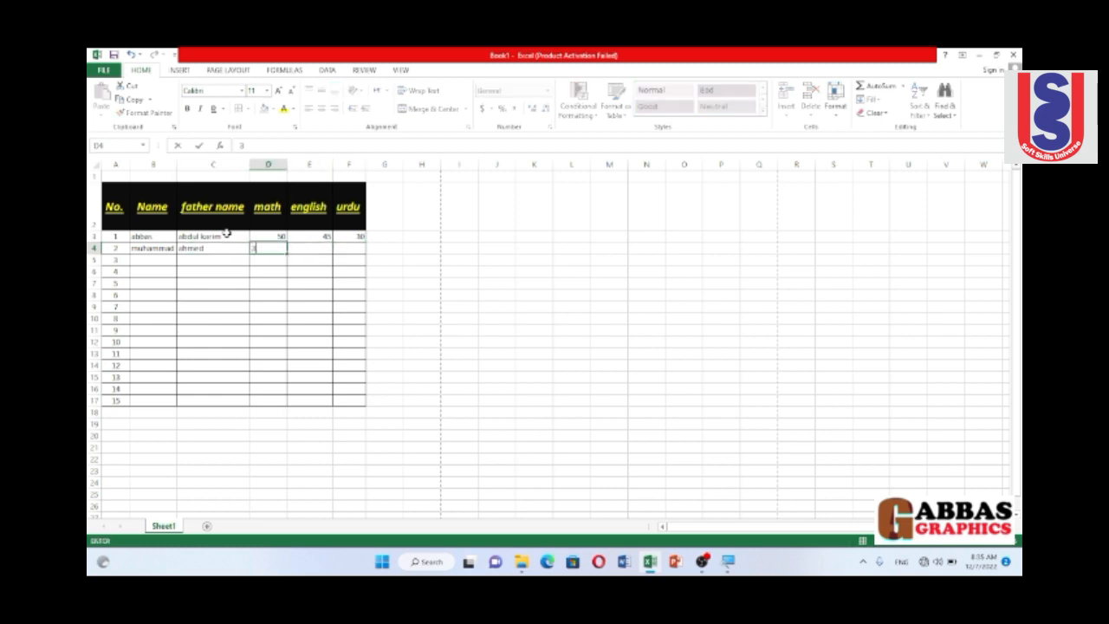
{"action": "key", "text": "Right"}
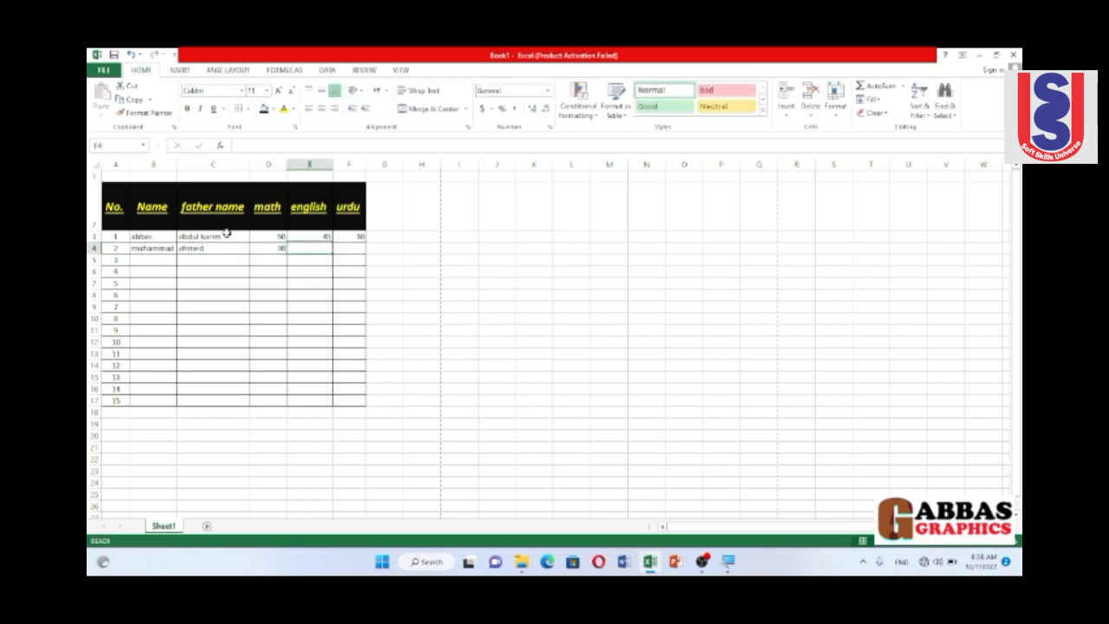
{"action": "type", "text": "40"}
{"action": "key", "text": "Right"}
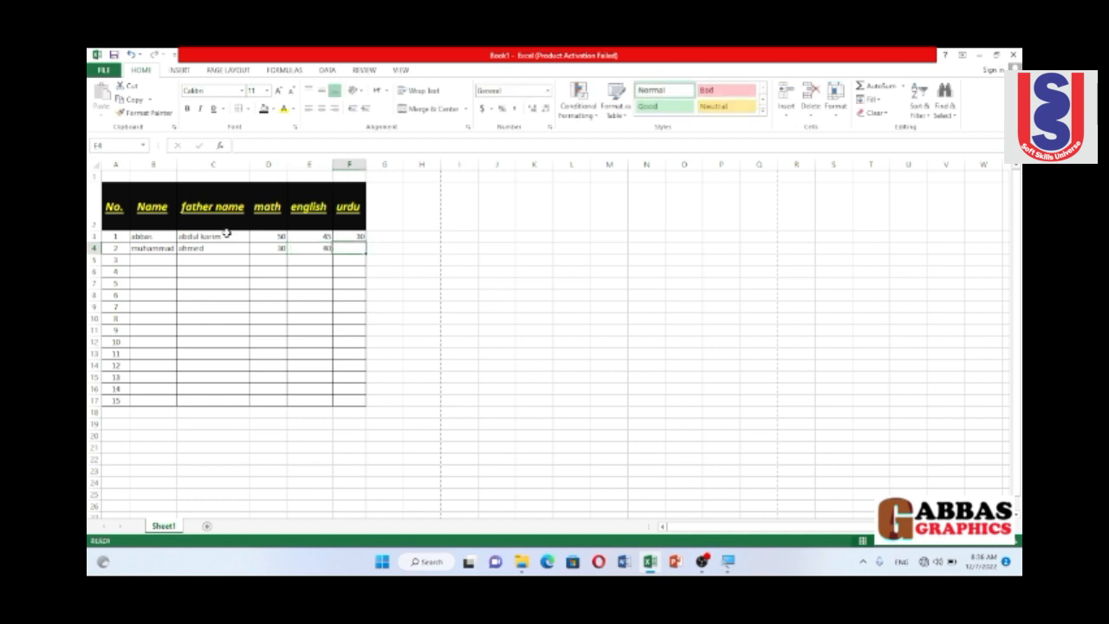
{"action": "type", "text": "50"}
{"action": "key", "text": "Return"}
Add the header "Total" in G2, beside the urdu column.
{"action": "key", "text": "Up"}
{"action": "key", "text": "Right"}
{"action": "key", "text": "Up"}
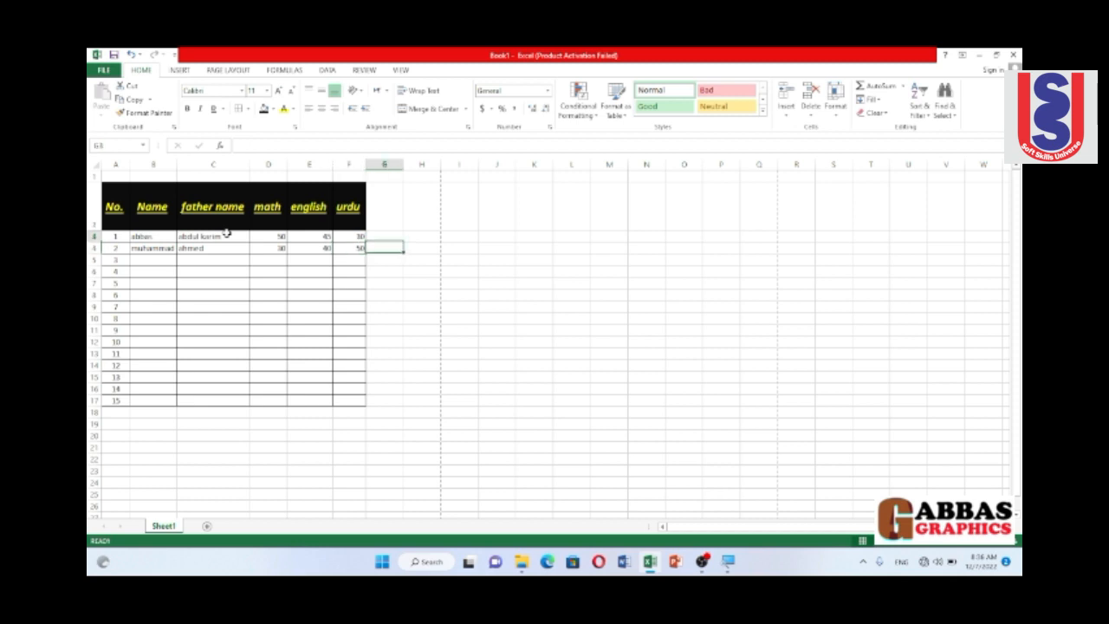
{"action": "key", "text": "Up"}
{"action": "type", "text": "To"}
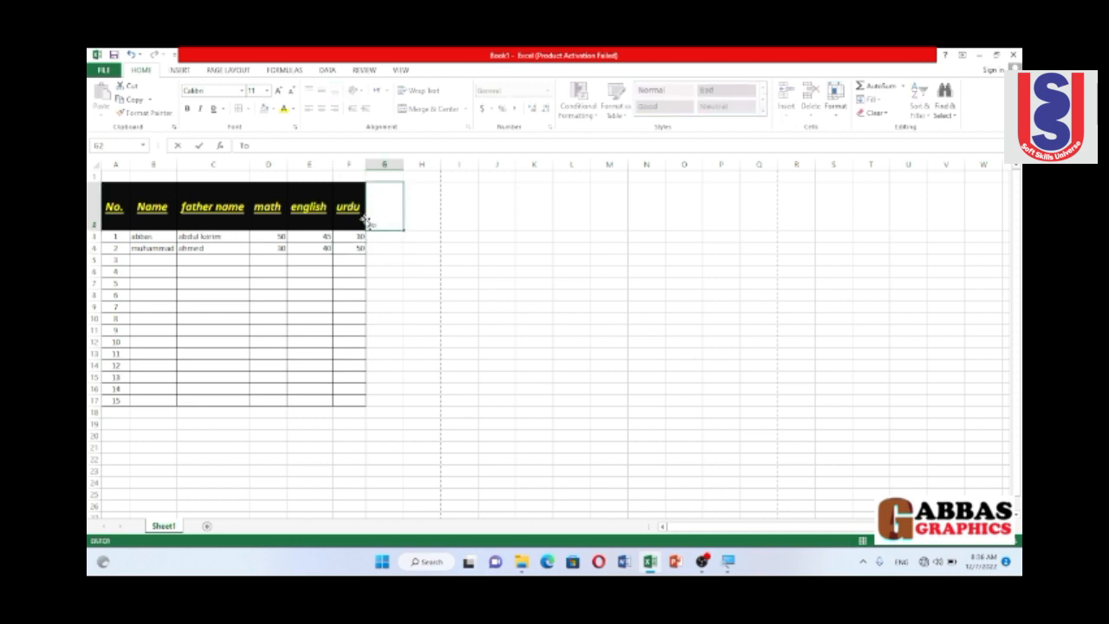
{"action": "type", "text": "tal"}
{"action": "key", "text": "Return"}
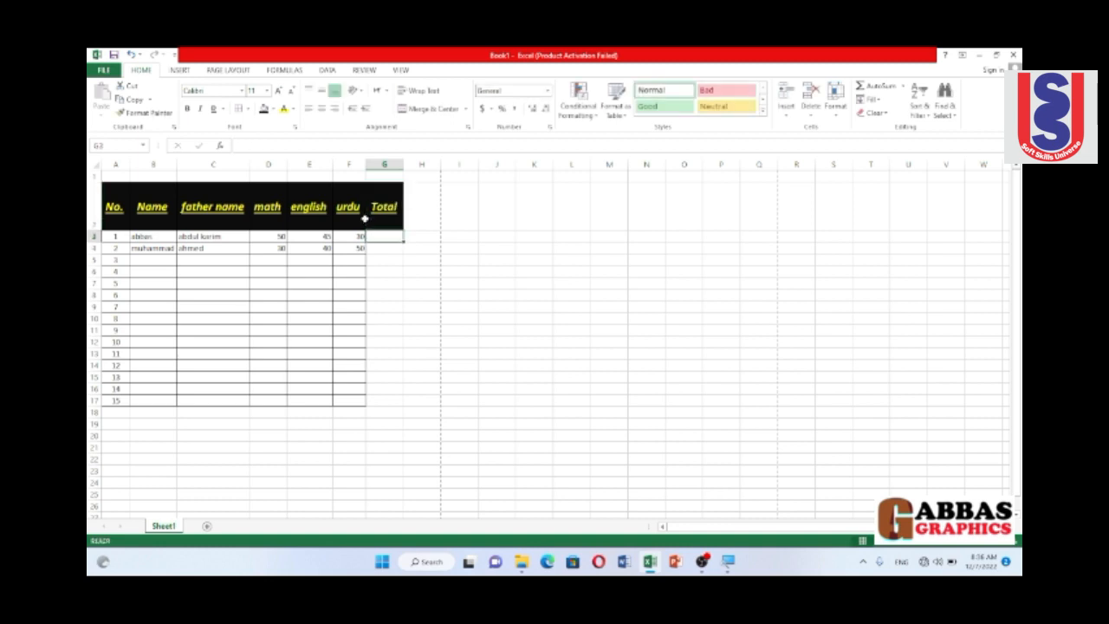
Extend the table borders over F3:G17 to cover the Total column, and re-enter 50 as the urdu mark in F4.
{"action": "left_click", "coordinate": [361, 210]}
{"action": "left_click_drag", "start_coordinate": [352, 239], "coordinate": [377, 402]}
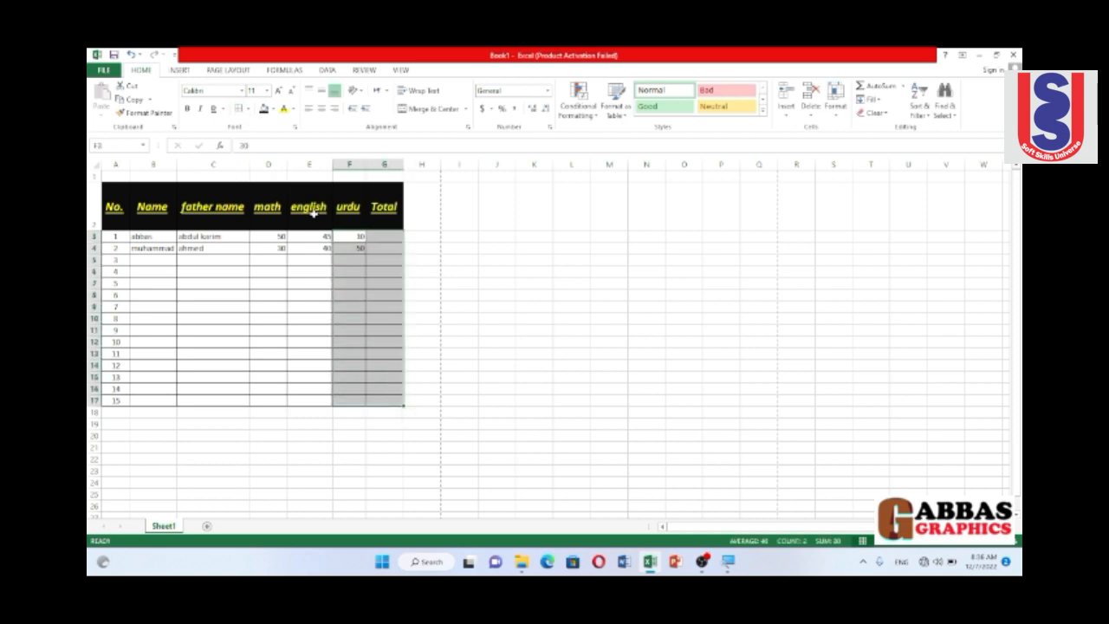
{"action": "left_click", "coordinate": [359, 251]}
{"action": "type", "text": "50"}
Total the first student's marks in G3 with the formula =sum(D3:F3).
{"action": "left_click", "coordinate": [387, 236]}
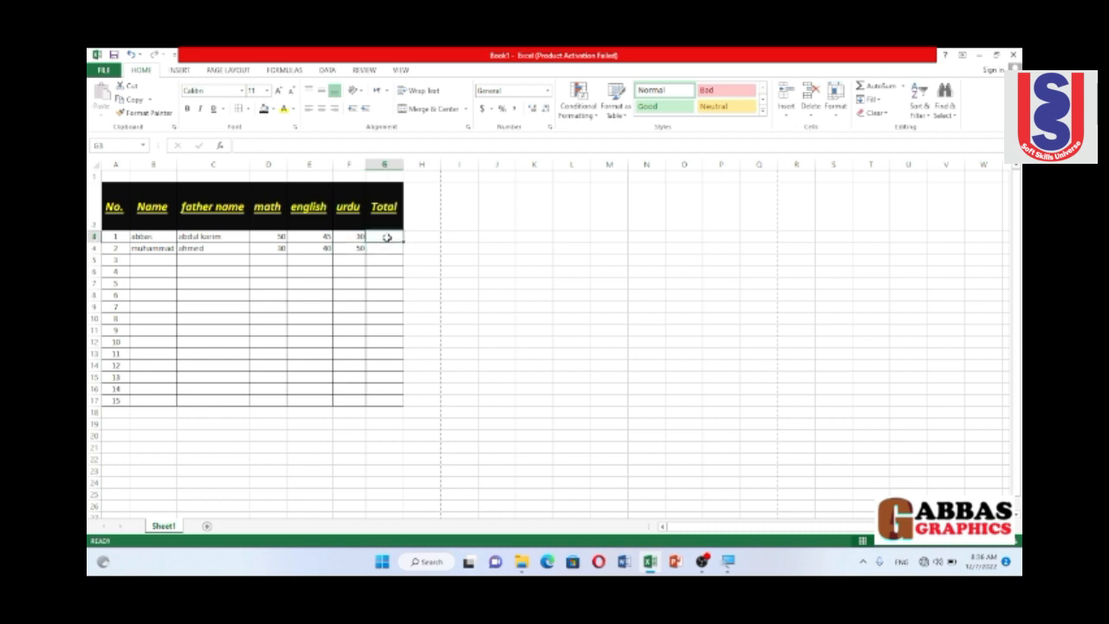
{"action": "type", "text": "="}
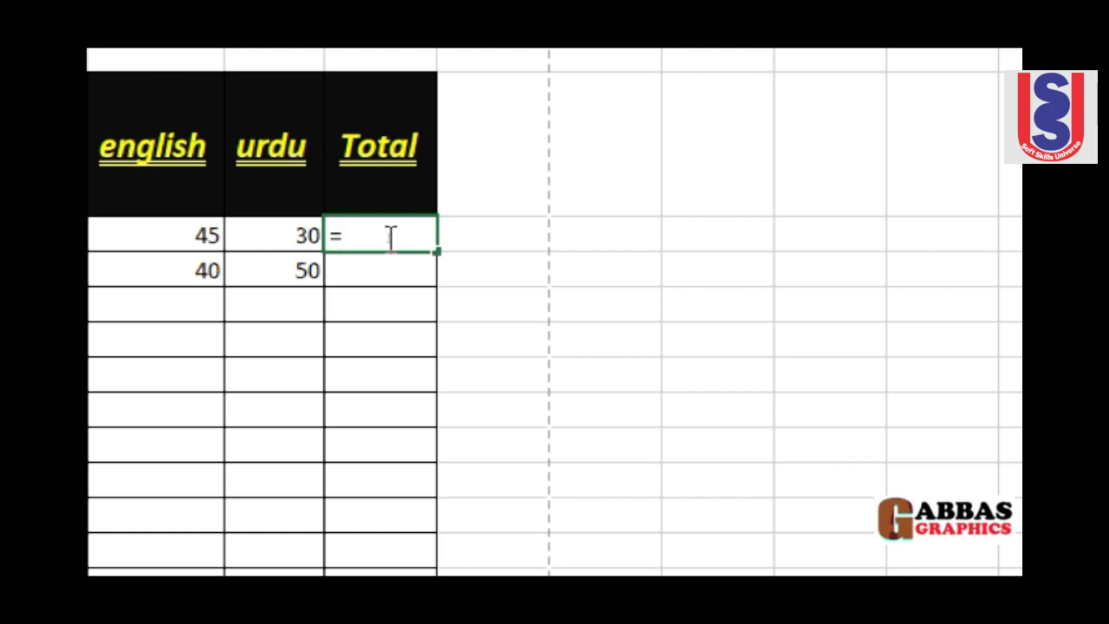
{"action": "type", "text": "sum"}
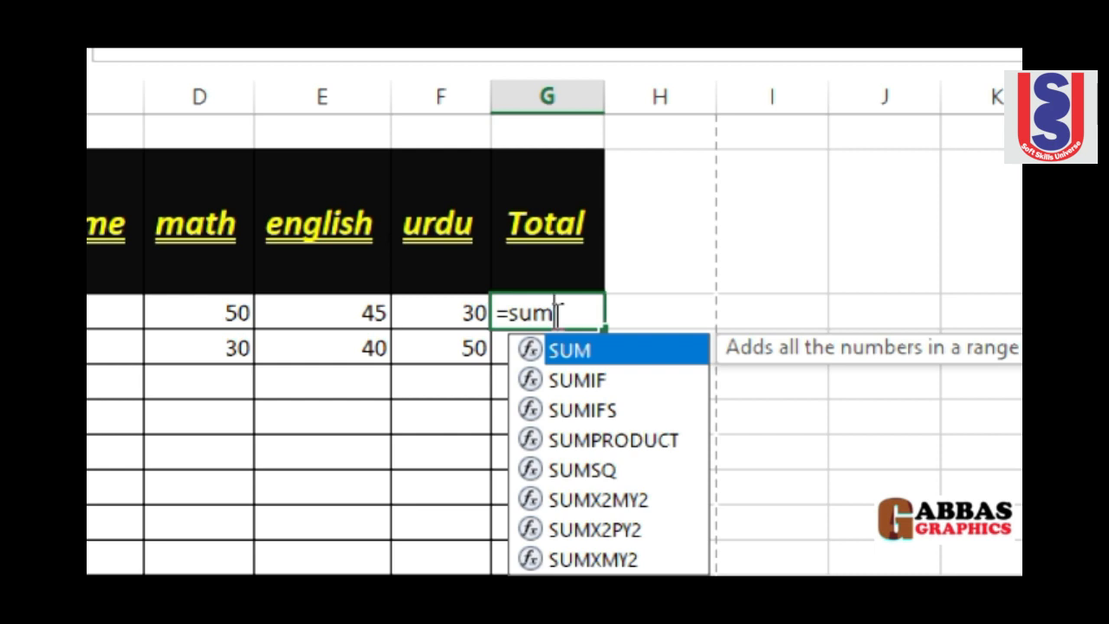
{"action": "type", "text": "("}
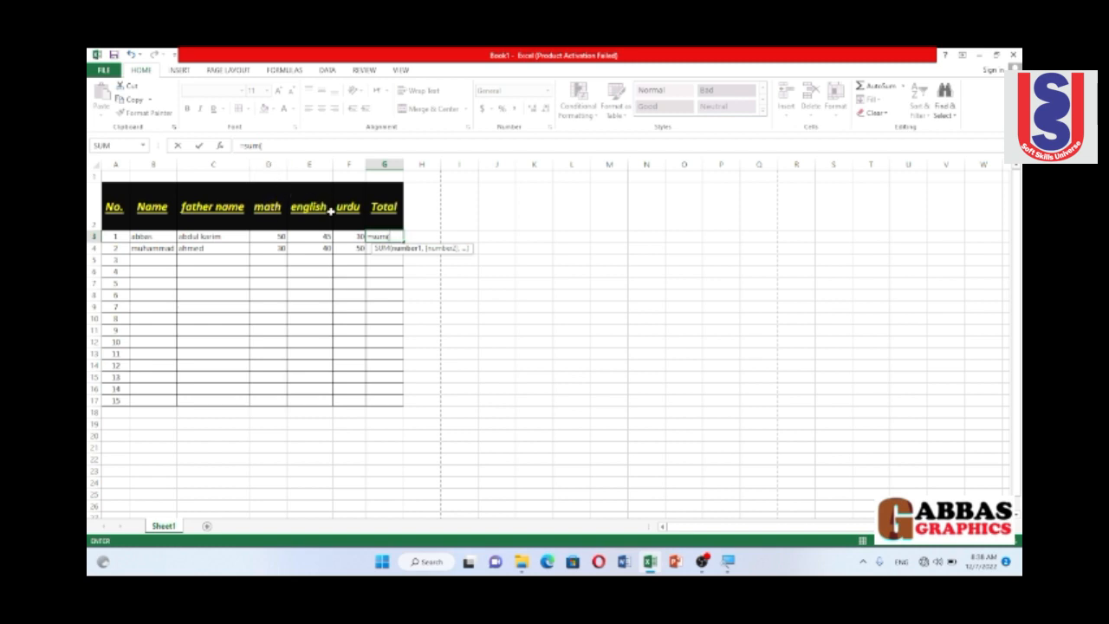
{"action": "type", "text": "D"}
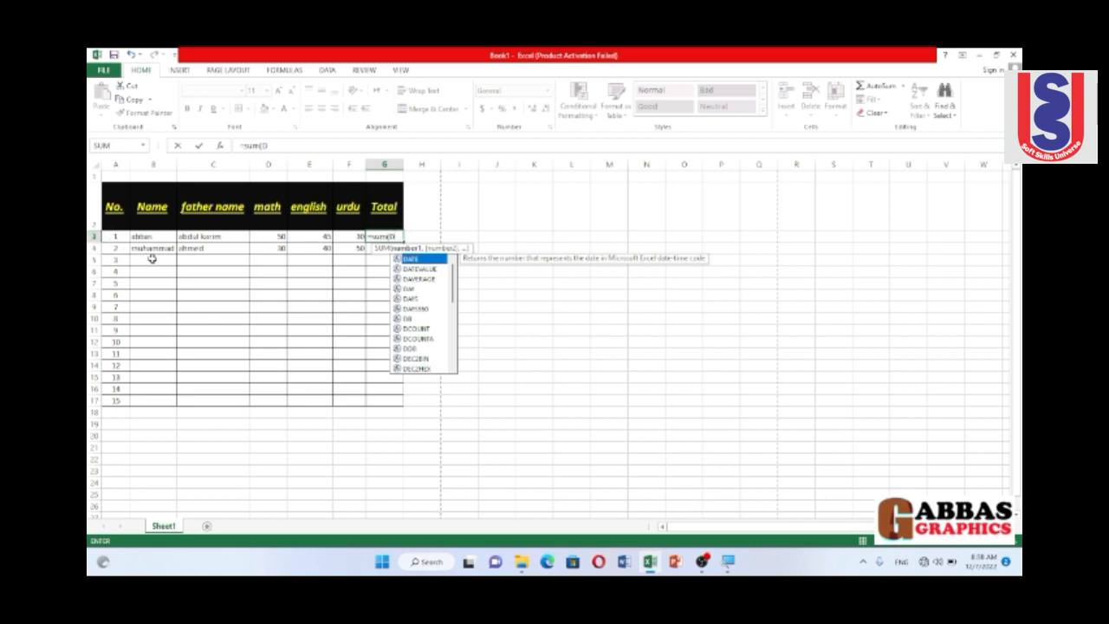
{"action": "type", "text": "4"}
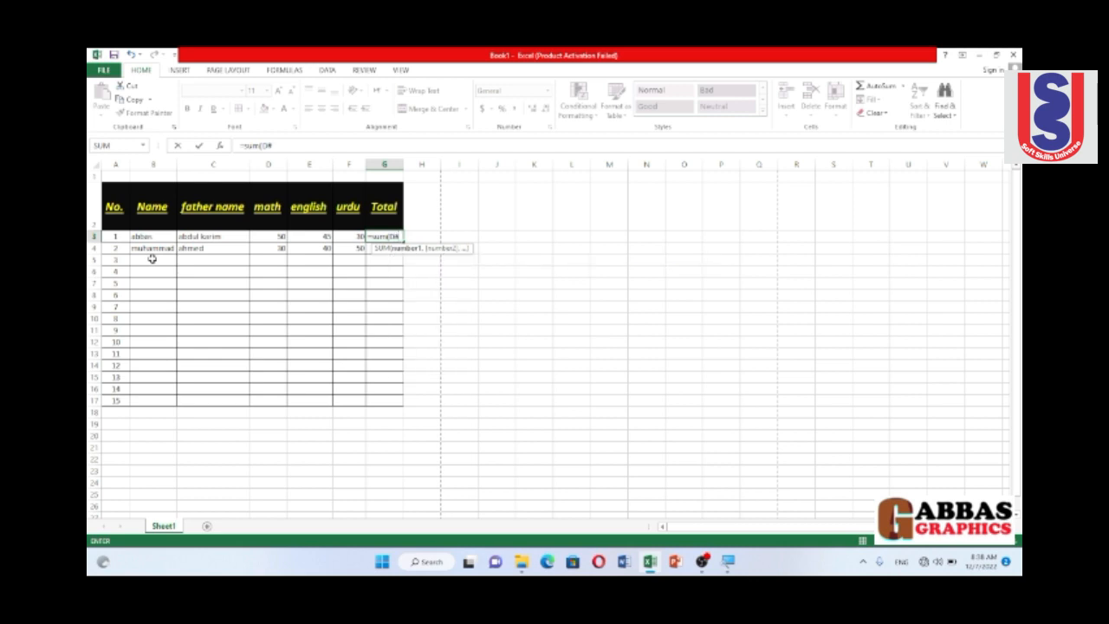
{"action": "key", "text": "BackSpace"}
{"action": "type", "text": "3:"}
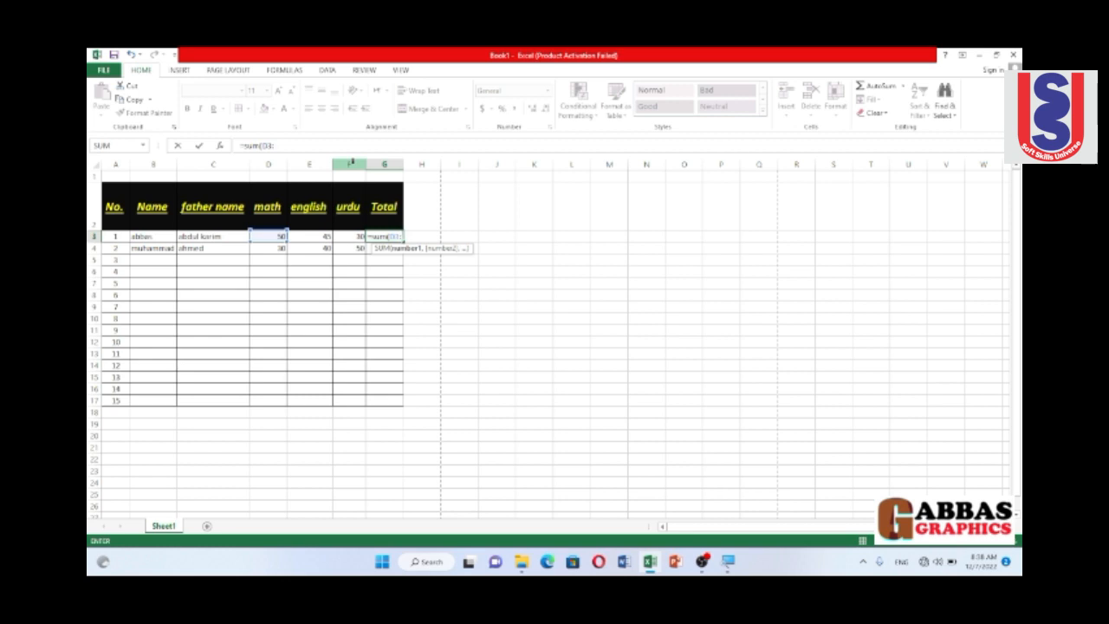
{"action": "type", "text": "F"}
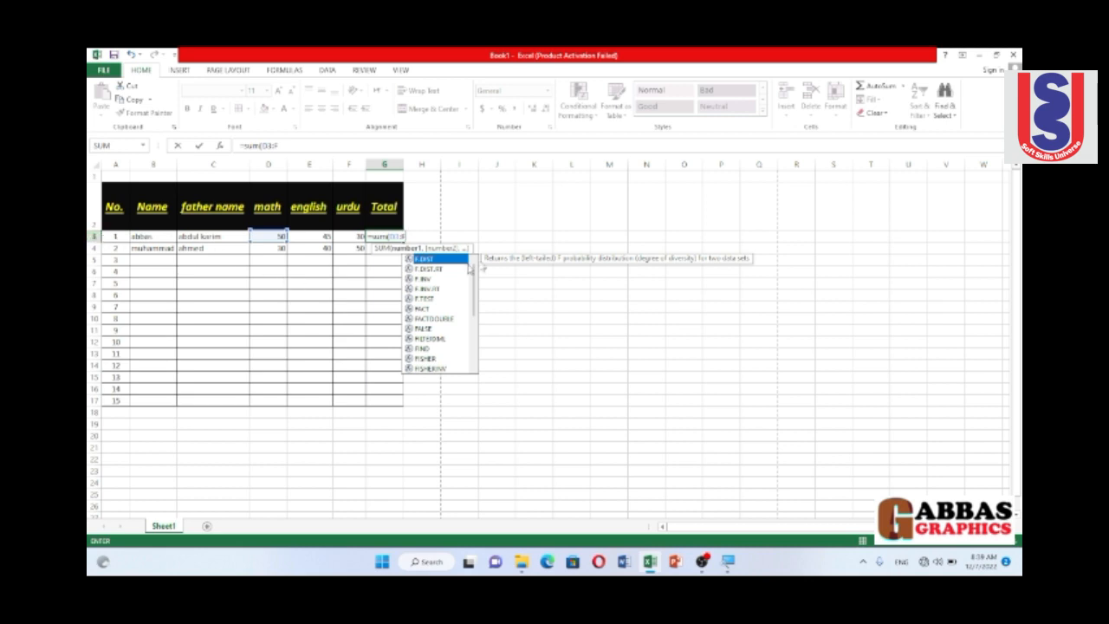
{"action": "type", "text": "3"}
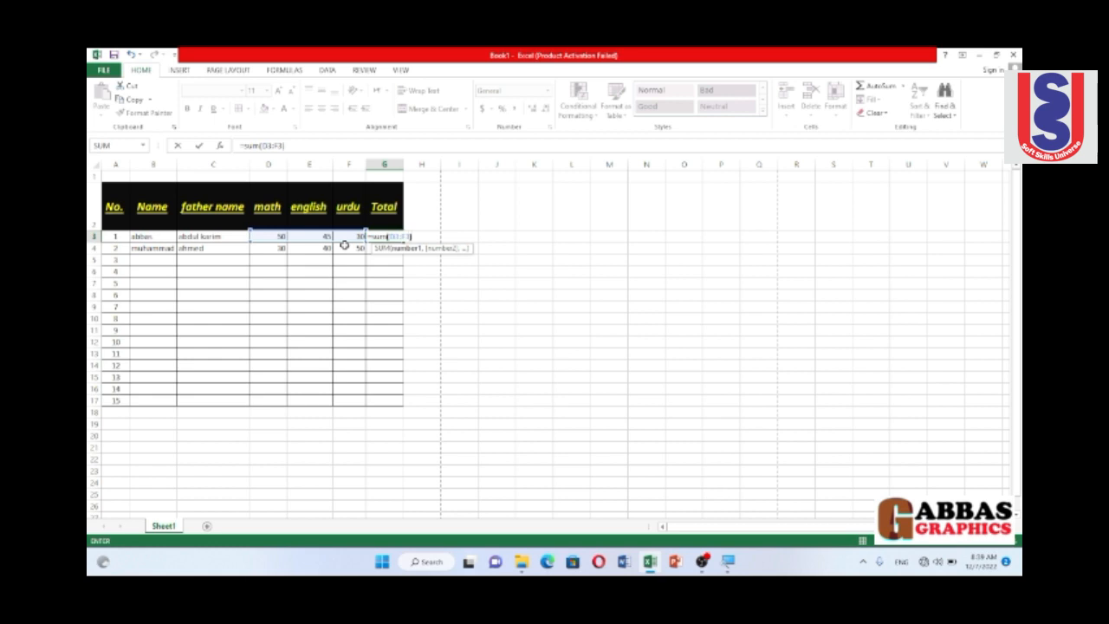
{"action": "key", "text": "Return"}
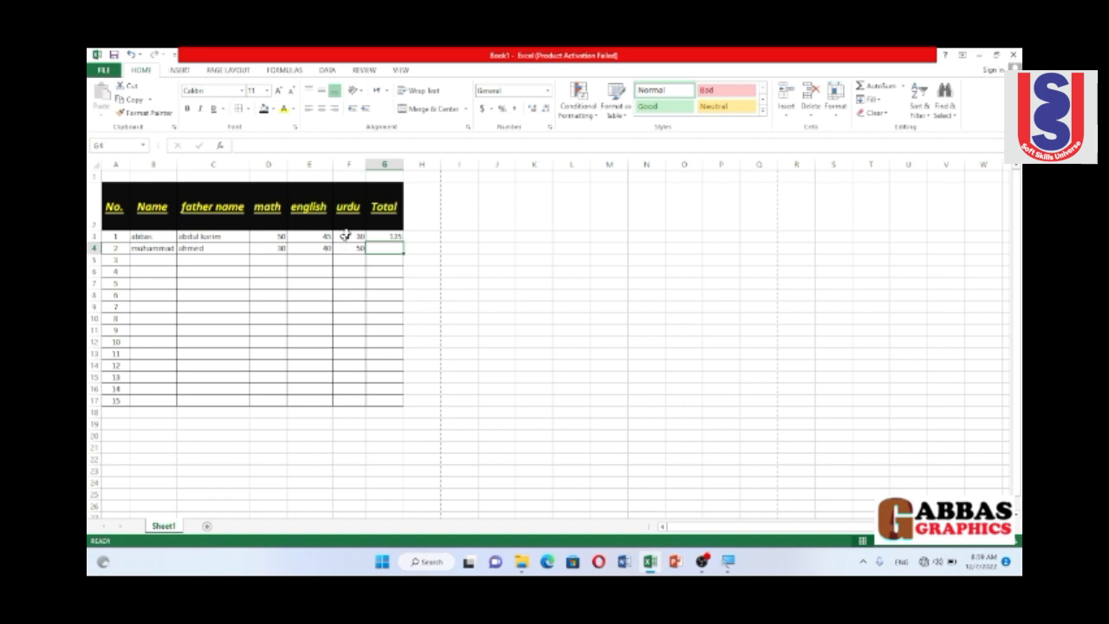
Copy the total formula from G3 down the Total column to G13.
{"action": "left_click", "coordinate": [381, 235]}
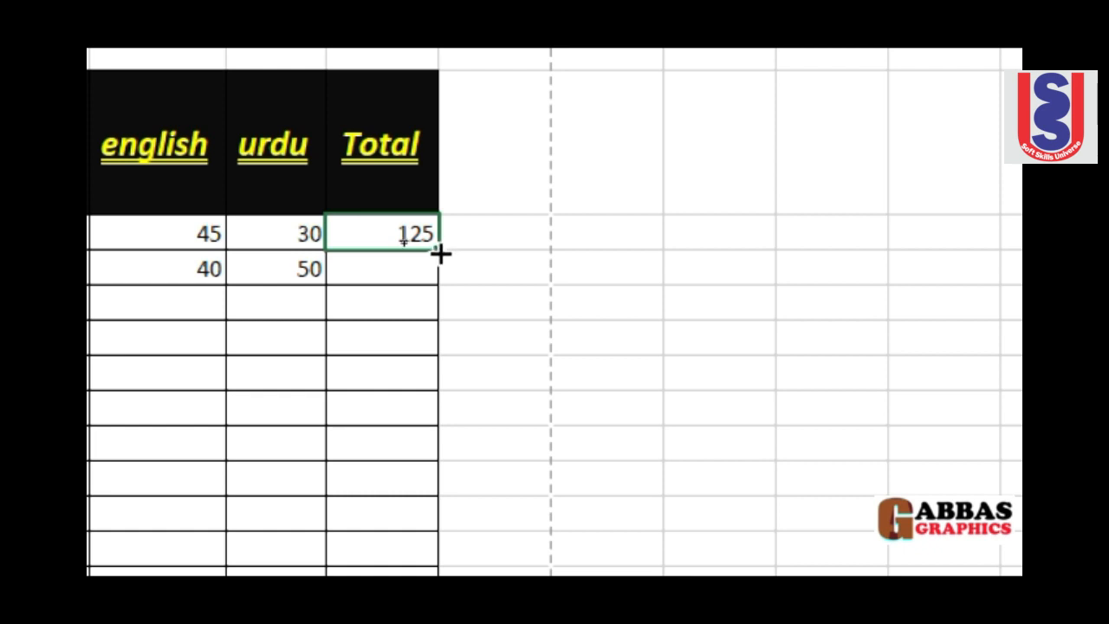
{"action": "mouse_move", "coordinate": [438, 253]}
{"action": "left_mouse_down"}
{"action": "mouse_move", "coordinate": [424, 537]}
{"action": "mouse_move", "coordinate": [426, 523]}
{"action": "left_mouse_up"}
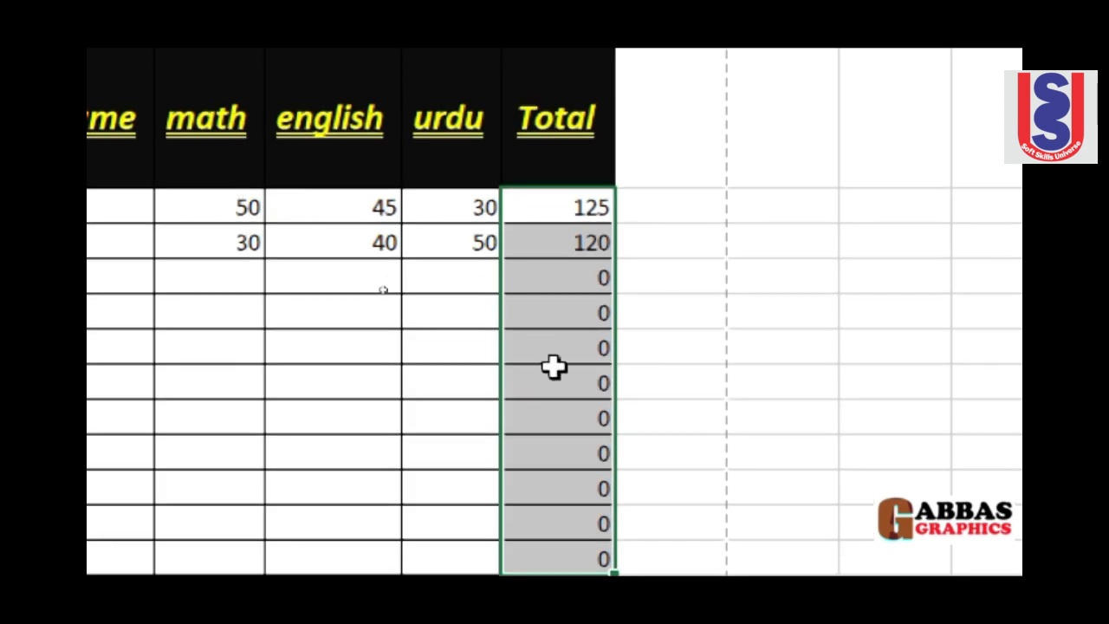
{"action": "left_click", "coordinate": [481, 230]}
{"action": "type", "text": "50"}
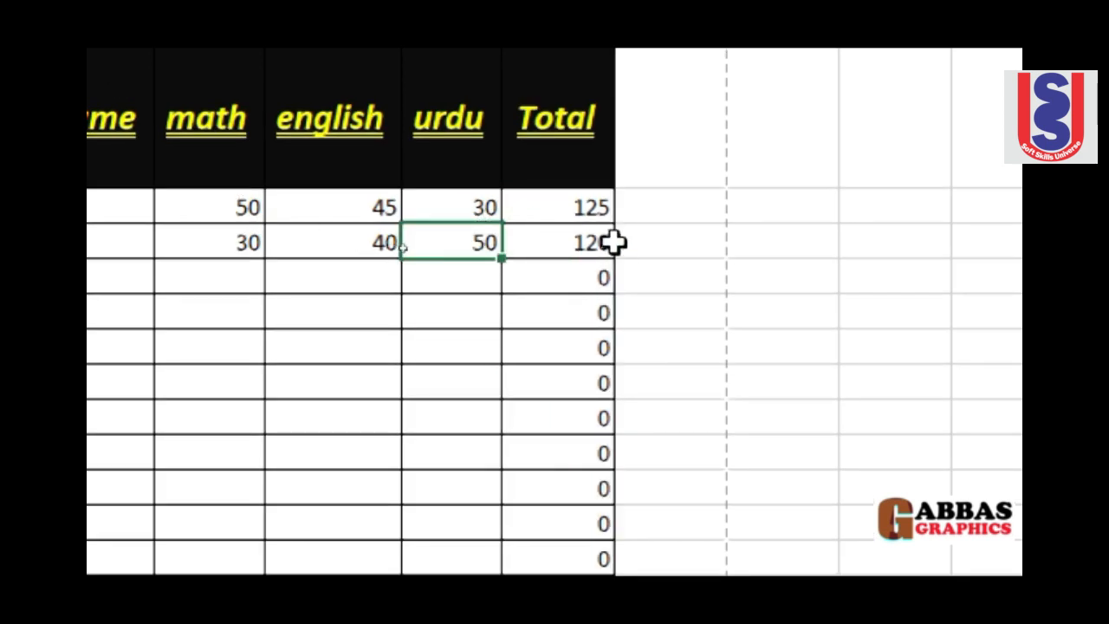
{"action": "left_click", "coordinate": [589, 244]}
{"action": "left_click_drag", "start_coordinate": [590, 243], "coordinate": [384, 252]}
{"action": "left_click", "coordinate": [362, 232]}
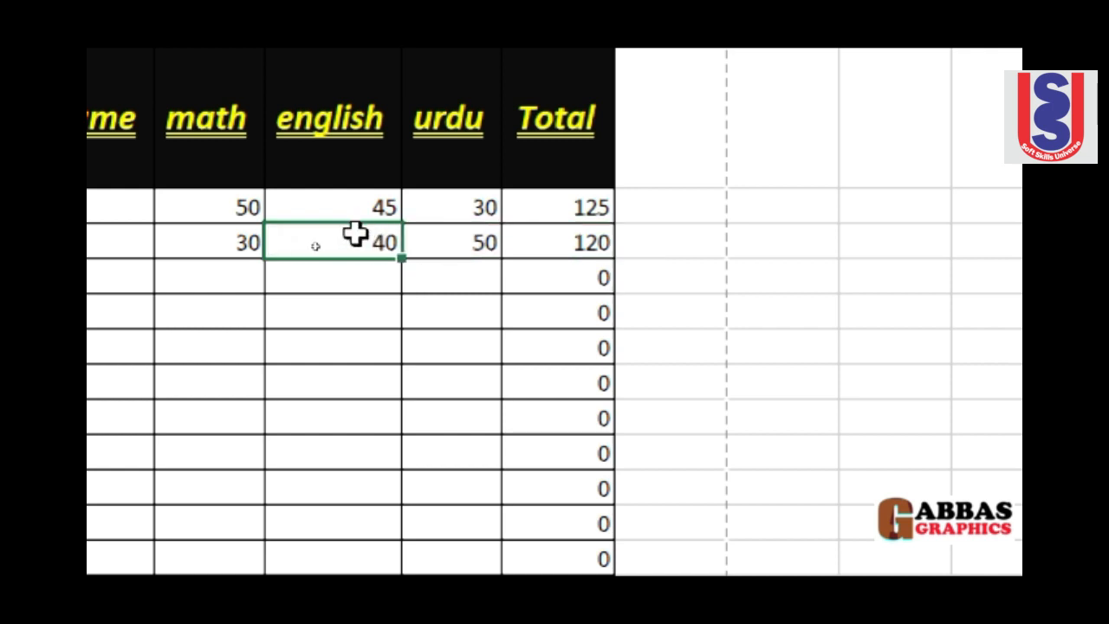
{"action": "left_click", "coordinate": [451, 243]}
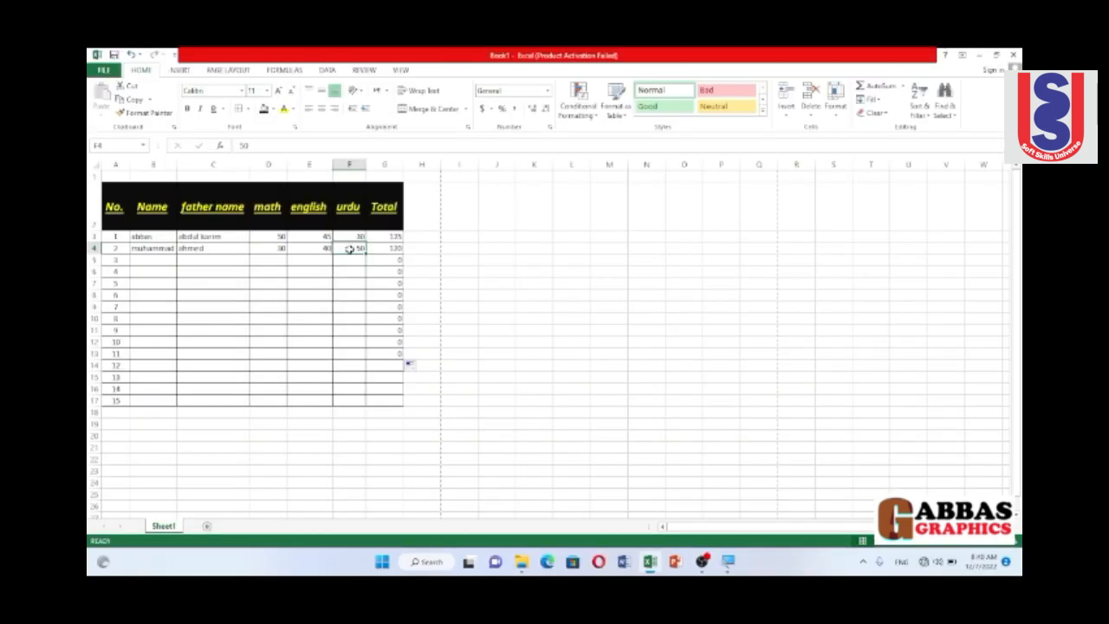
{"action": "left_click", "coordinate": [276, 261]}
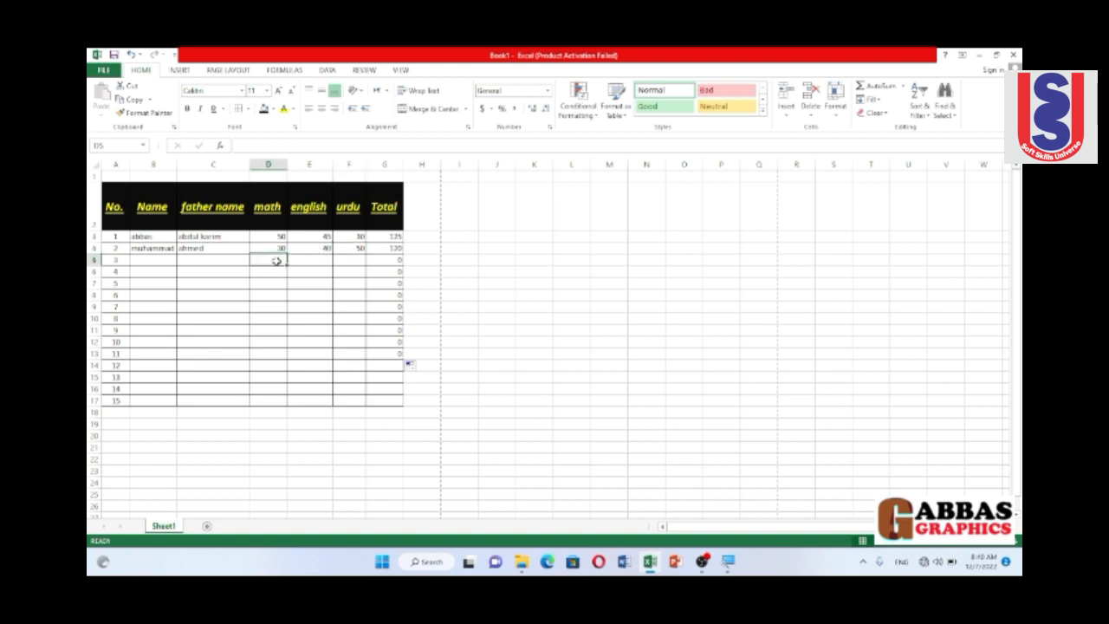
{"action": "left_click", "coordinate": [279, 364]}
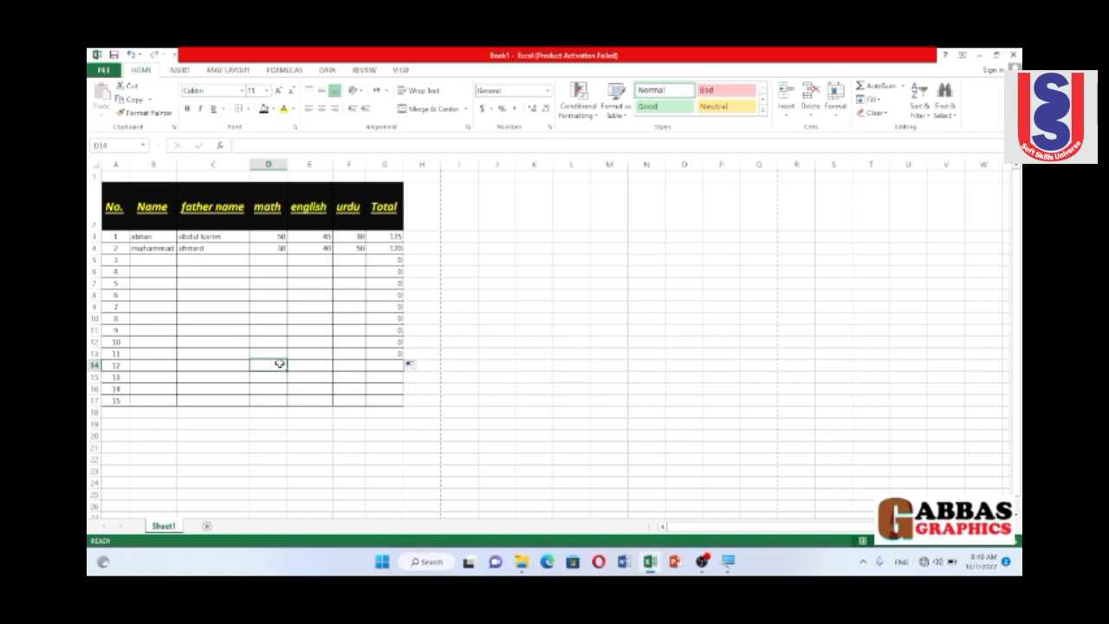
{"action": "left_click_drag", "start_coordinate": [139, 365], "coordinate": [275, 364]}
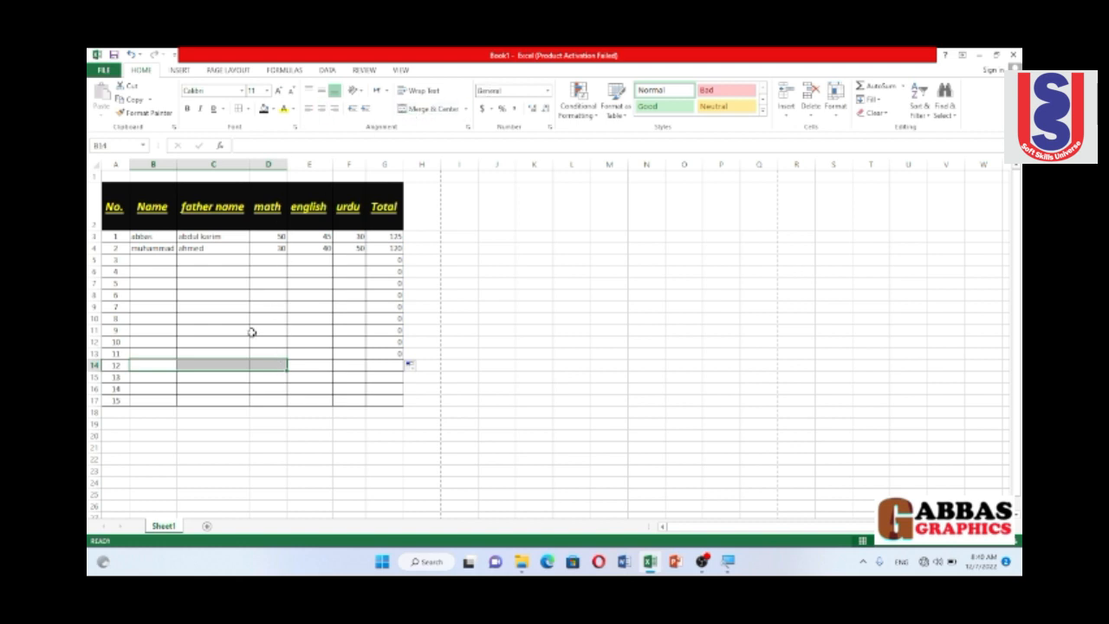
{"action": "left_click", "coordinate": [310, 364]}
Total the math column in D14 with the formula =sum(D3:D13).
{"action": "left_click", "coordinate": [269, 366]}
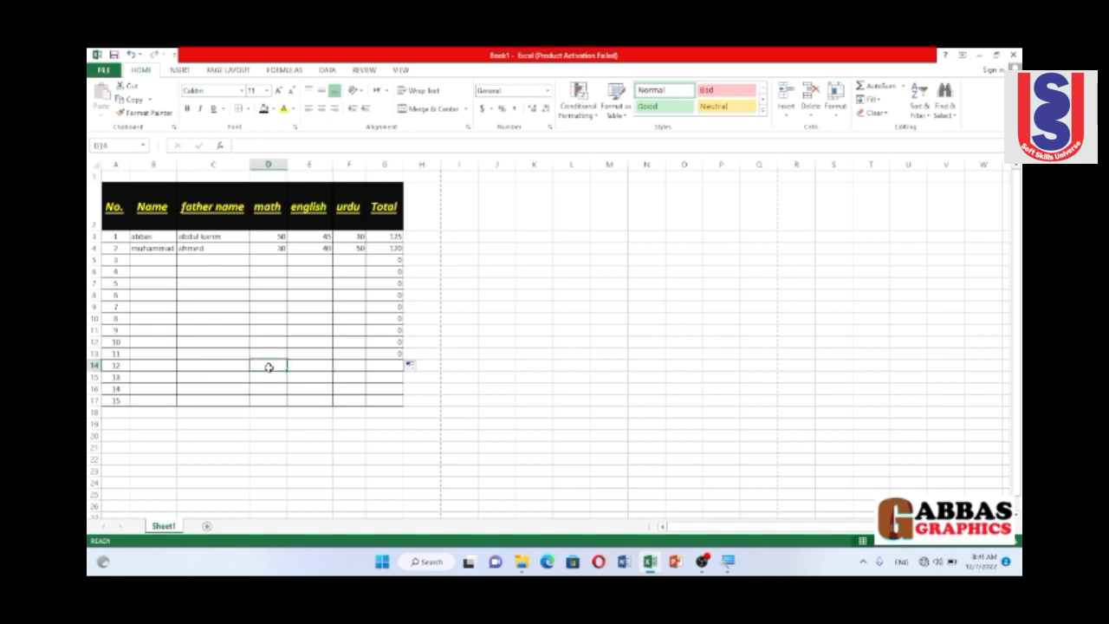
{"action": "type", "text": "="}
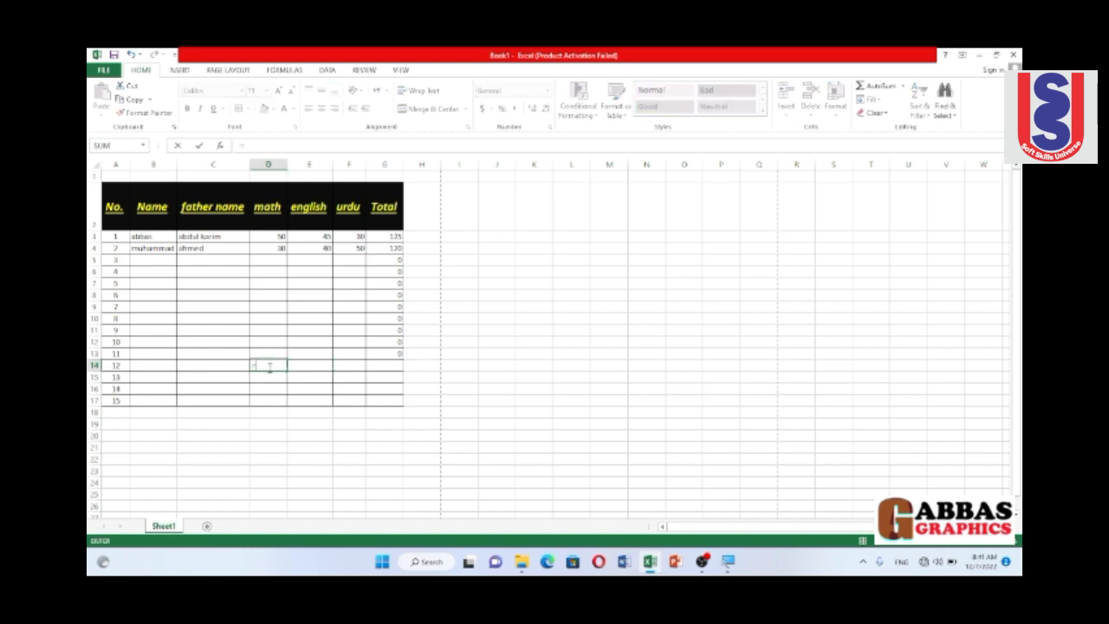
{"action": "type", "text": "sum"}
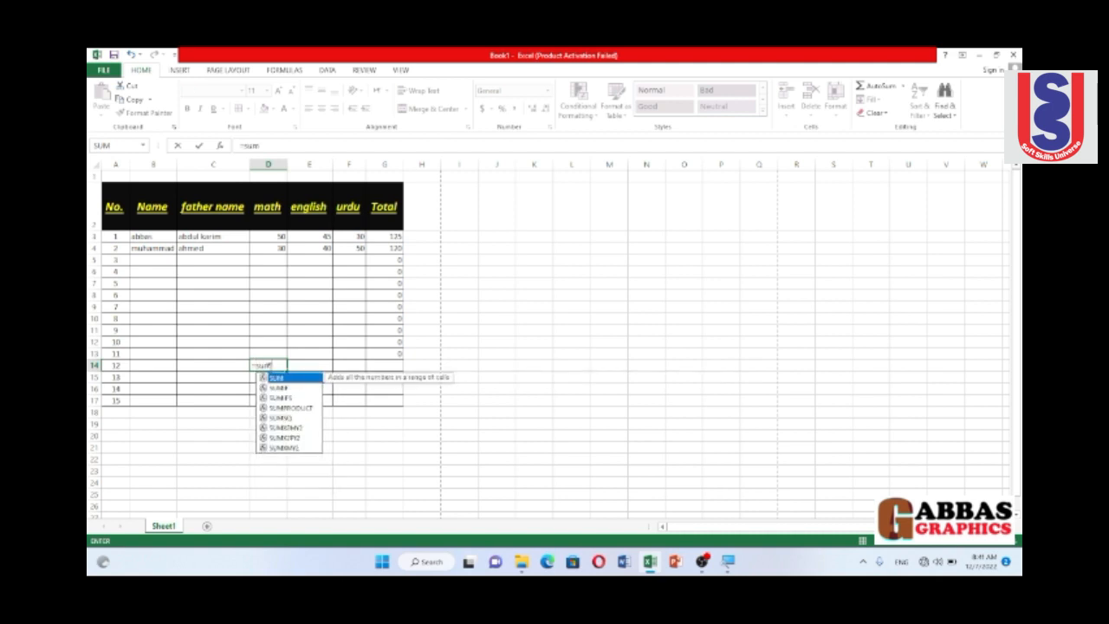
{"action": "type", "text": "("}
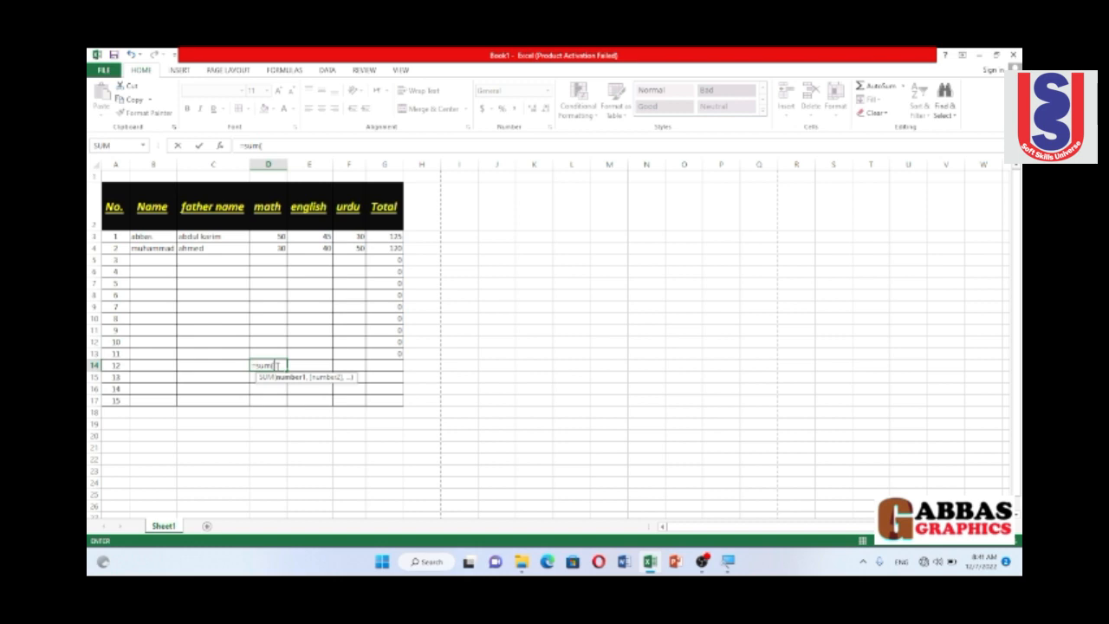
{"action": "left_click", "coordinate": [273, 237]}
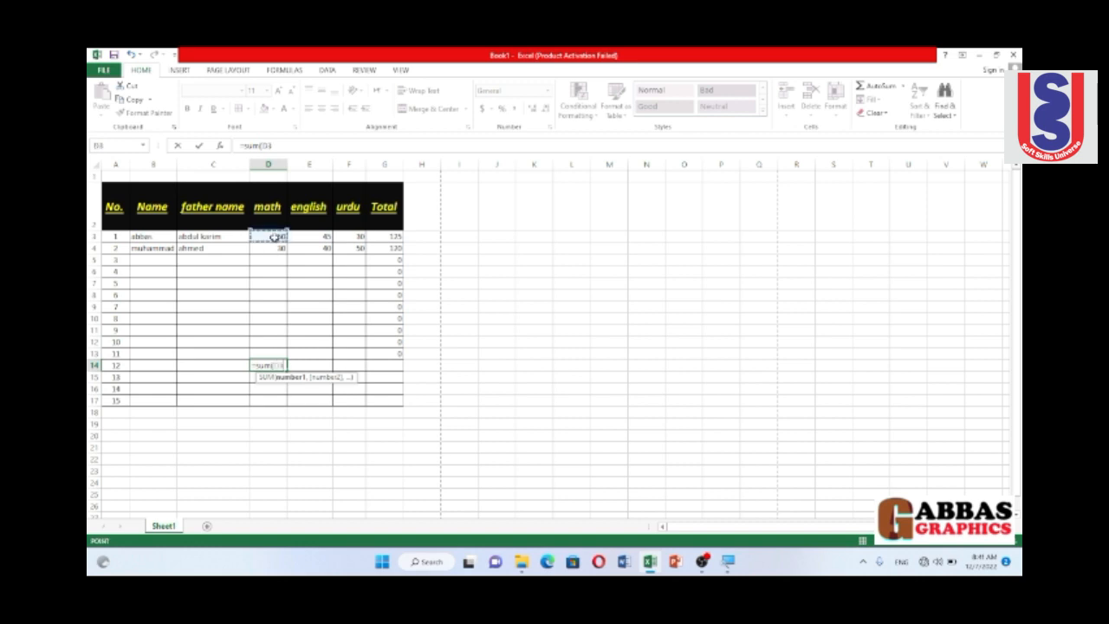
{"action": "left_click_drag", "start_coordinate": [273, 237], "coordinate": [267, 350]}
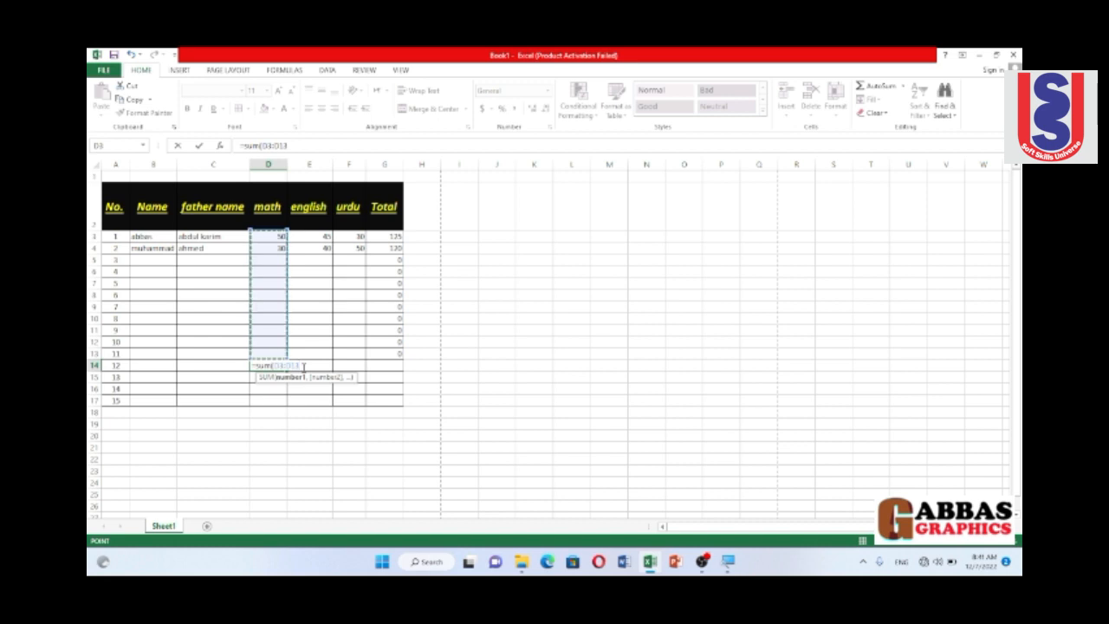
{"action": "type", "text": ")"}
{"action": "key", "text": "Return"}
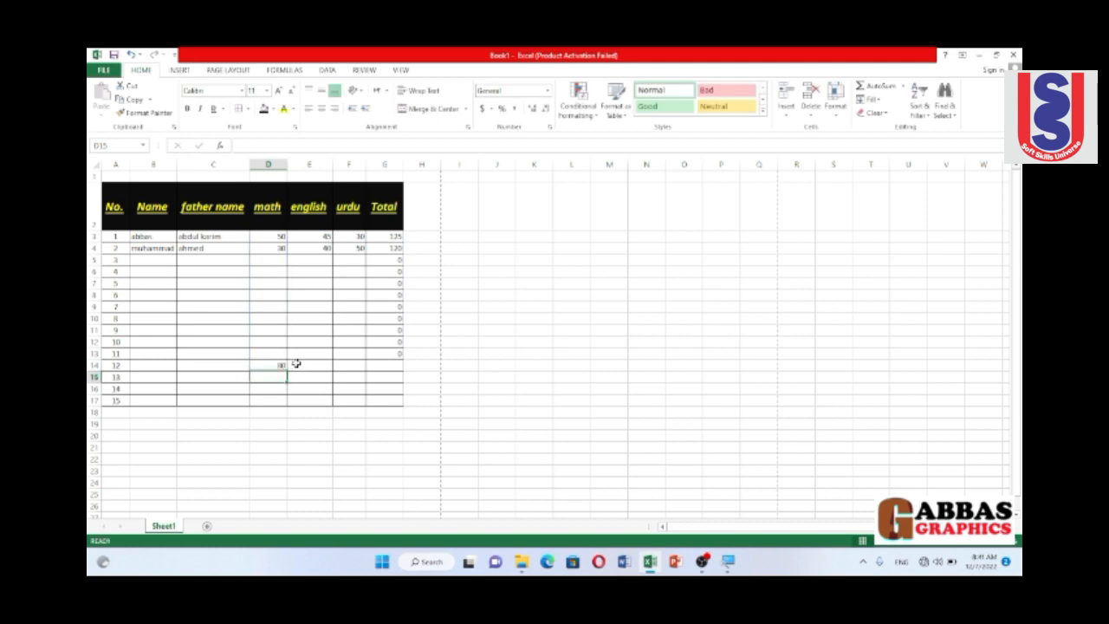
Copy the math total formula from D14 across to G14, and clear the copy in G14.
{"action": "left_click", "coordinate": [298, 363]}
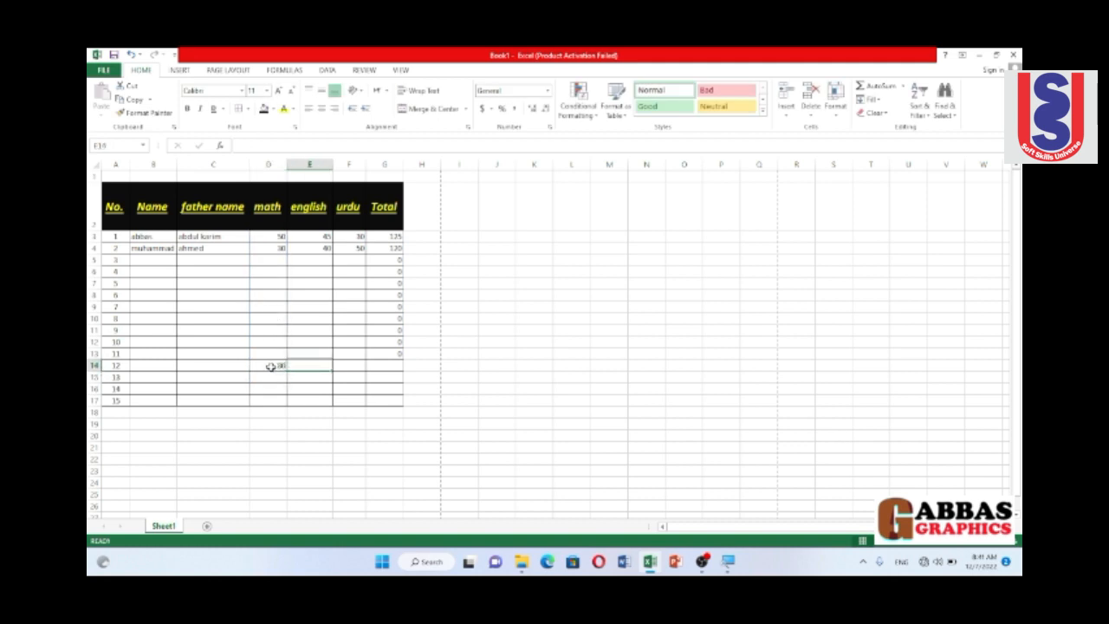
{"action": "left_click", "coordinate": [274, 365]}
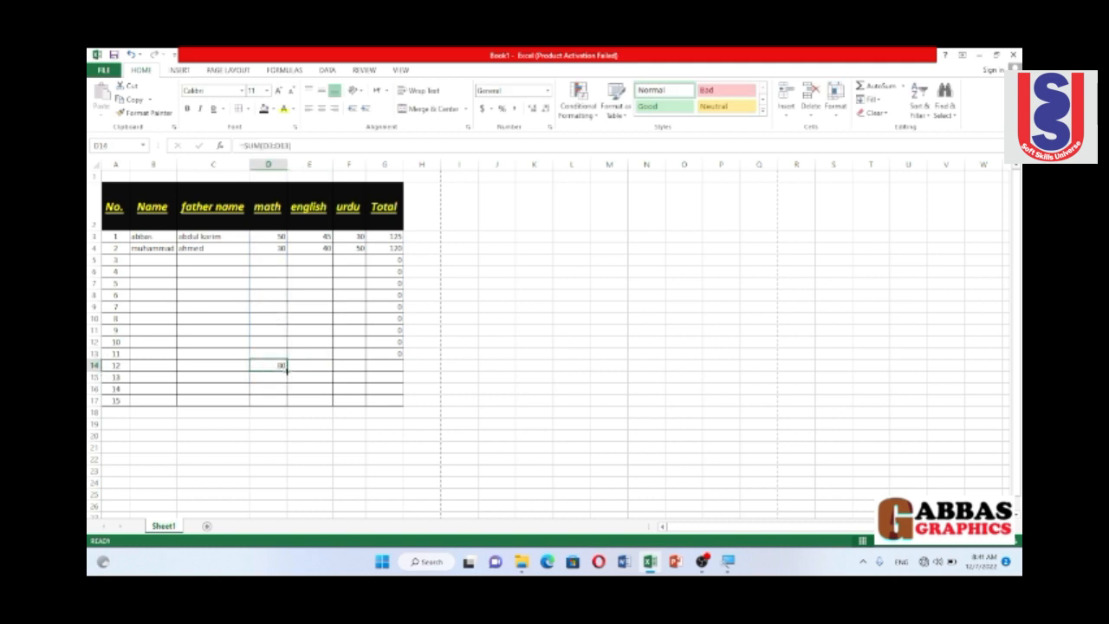
{"action": "left_click_drag", "start_coordinate": [287, 367], "coordinate": [399, 365]}
{"action": "left_click", "coordinate": [350, 377]}
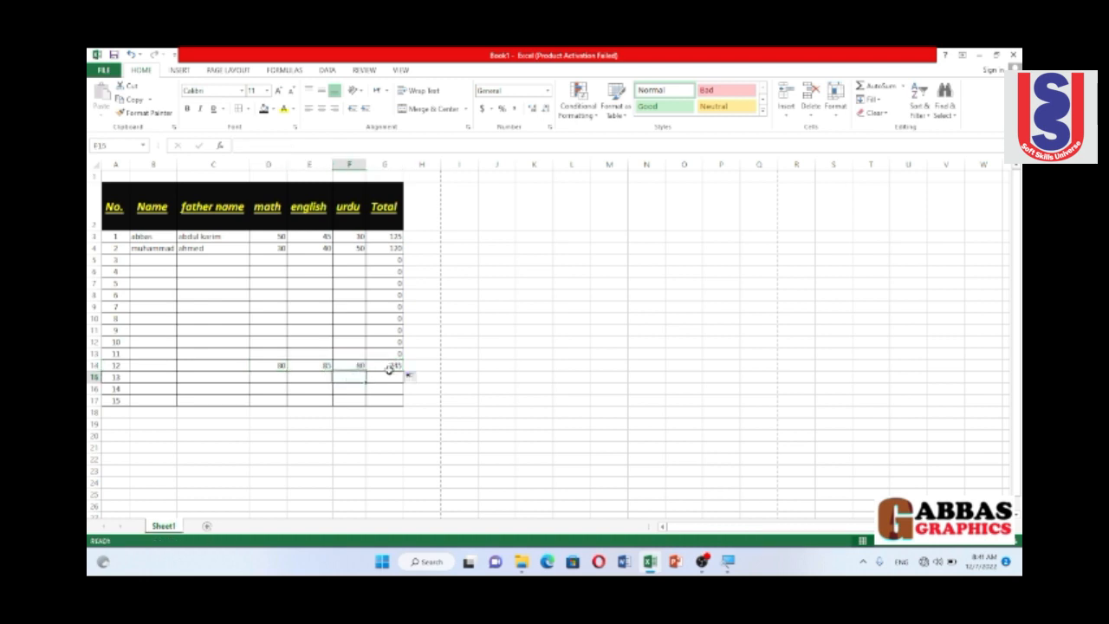
{"action": "left_click", "coordinate": [392, 365]}
{"action": "key", "text": "Delete"}
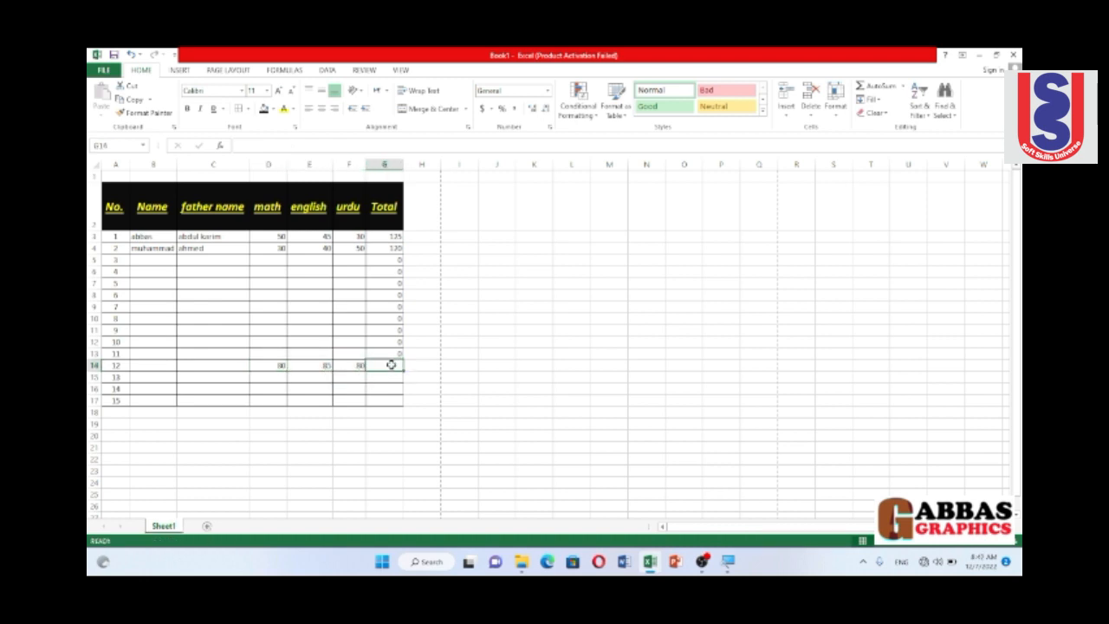
Fill the subject totals in D14:F14 with a light blue-grey colour.
{"action": "left_click", "coordinate": [217, 354]}
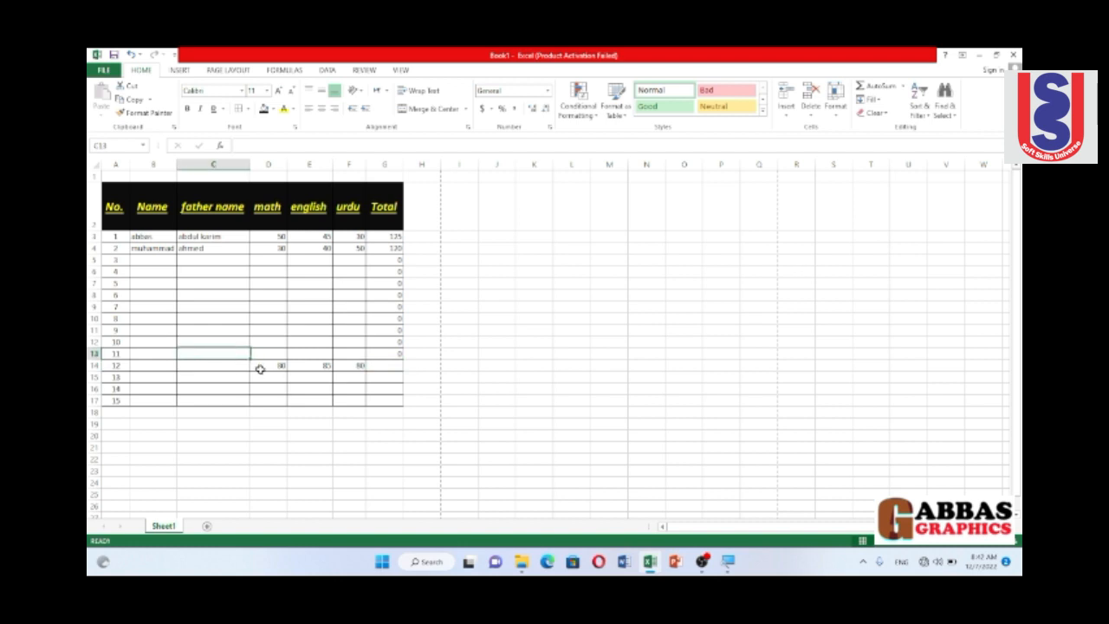
{"action": "left_click_drag", "start_coordinate": [268, 365], "coordinate": [359, 367]}
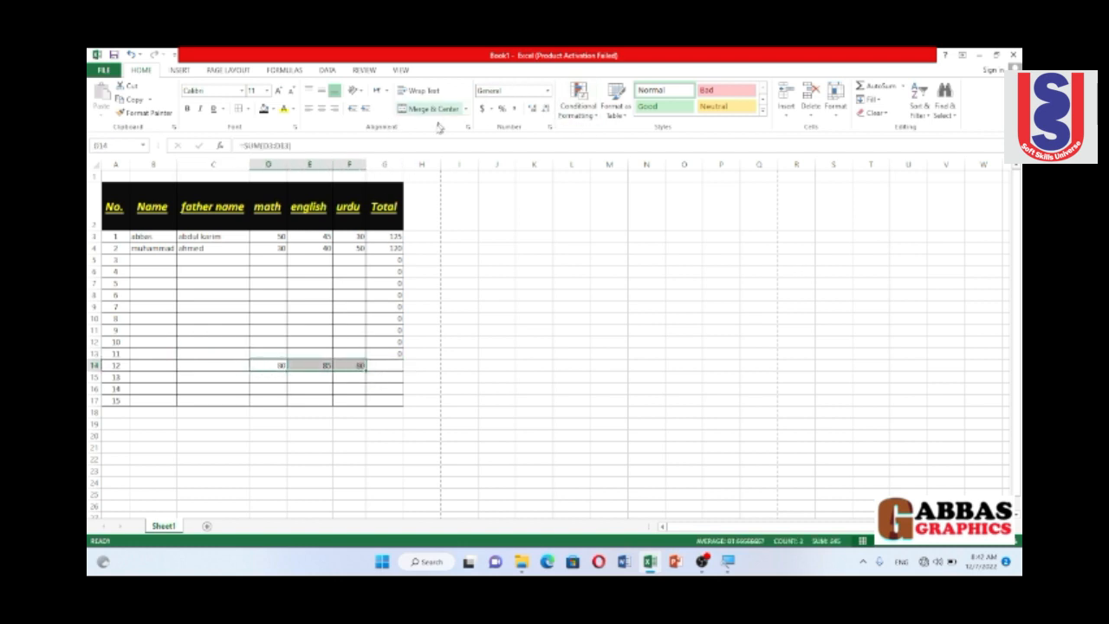
{"action": "left_click", "coordinate": [385, 247]}
Fill the student totals in G3:G13 with a dark gold colour.
{"action": "key", "text": "Down"}
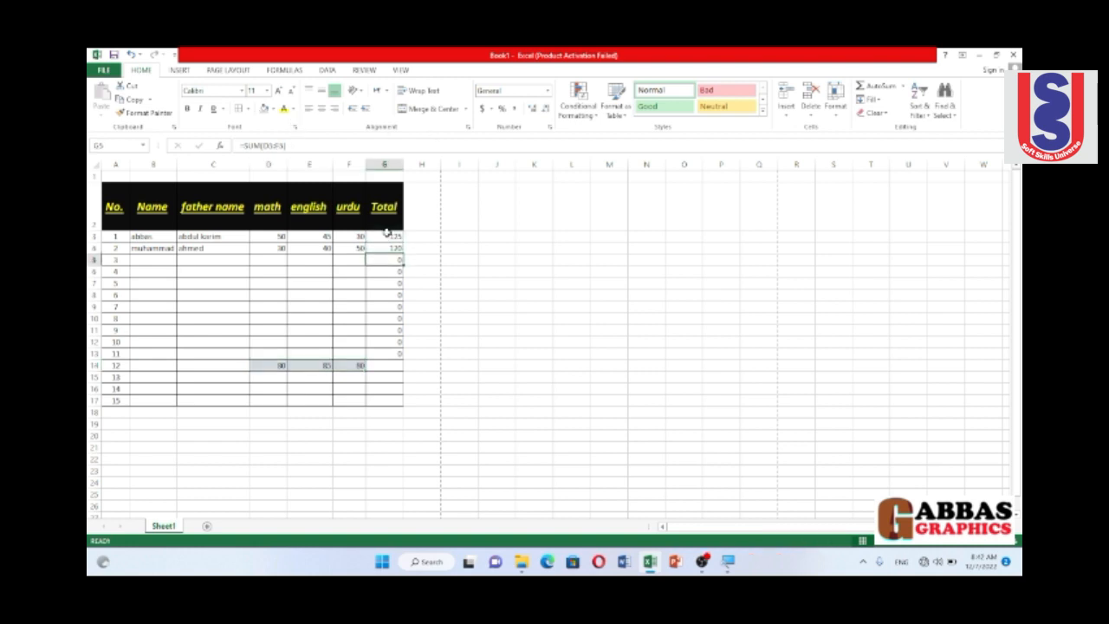
{"action": "key", "text": "Up"}
{"action": "key", "text": "Up"}
{"action": "key", "text": "Down"}
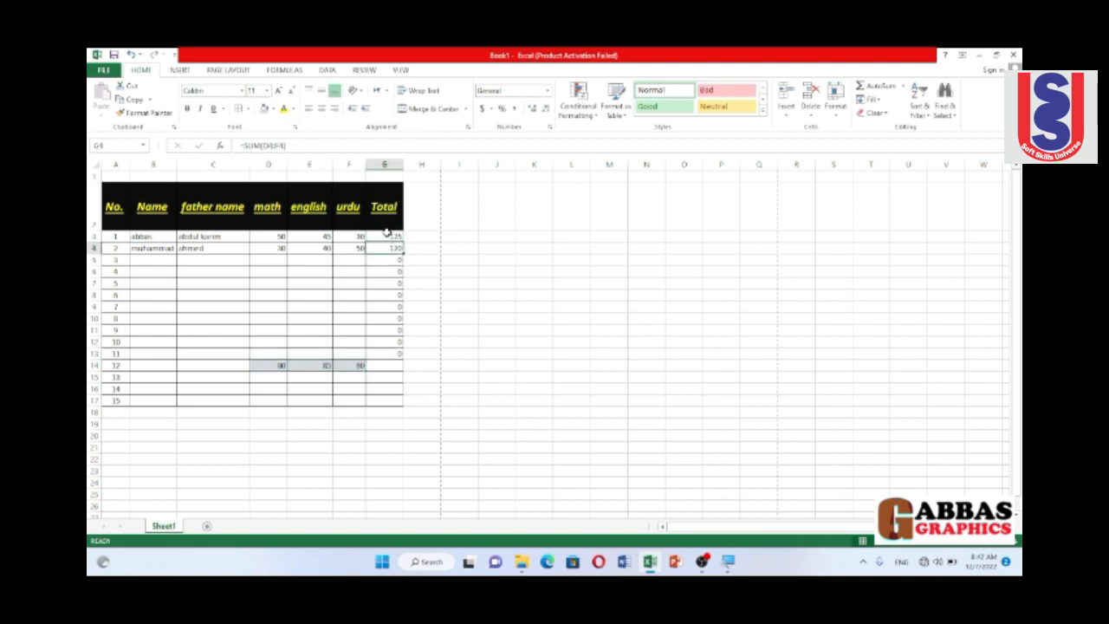
{"action": "left_click_drag", "start_coordinate": [386, 234], "coordinate": [386, 357]}
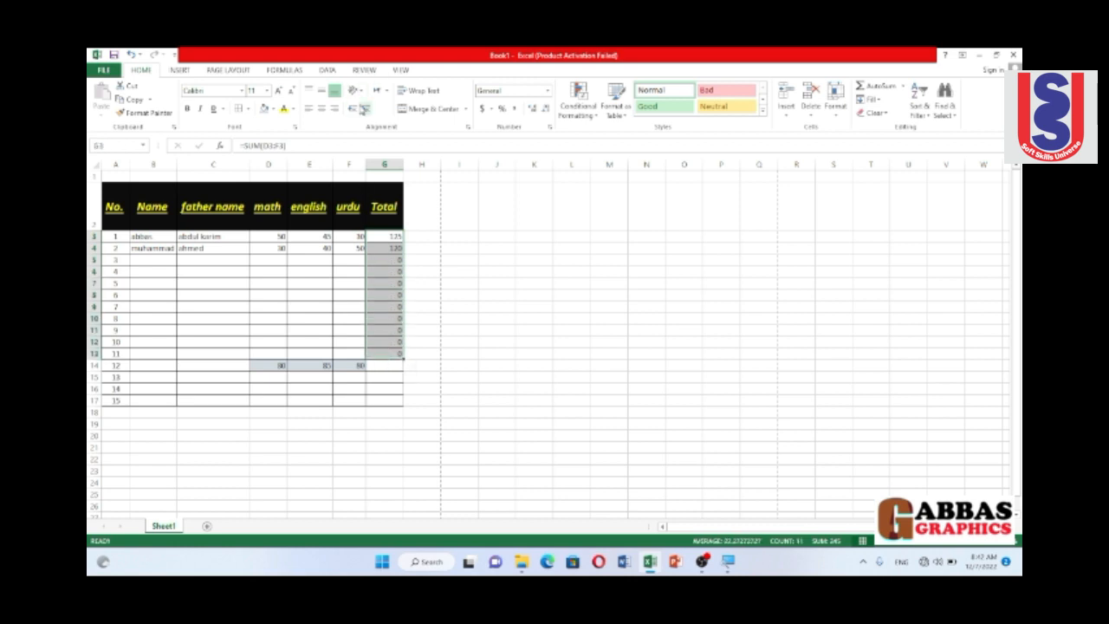
{"action": "left_click", "coordinate": [274, 109]}
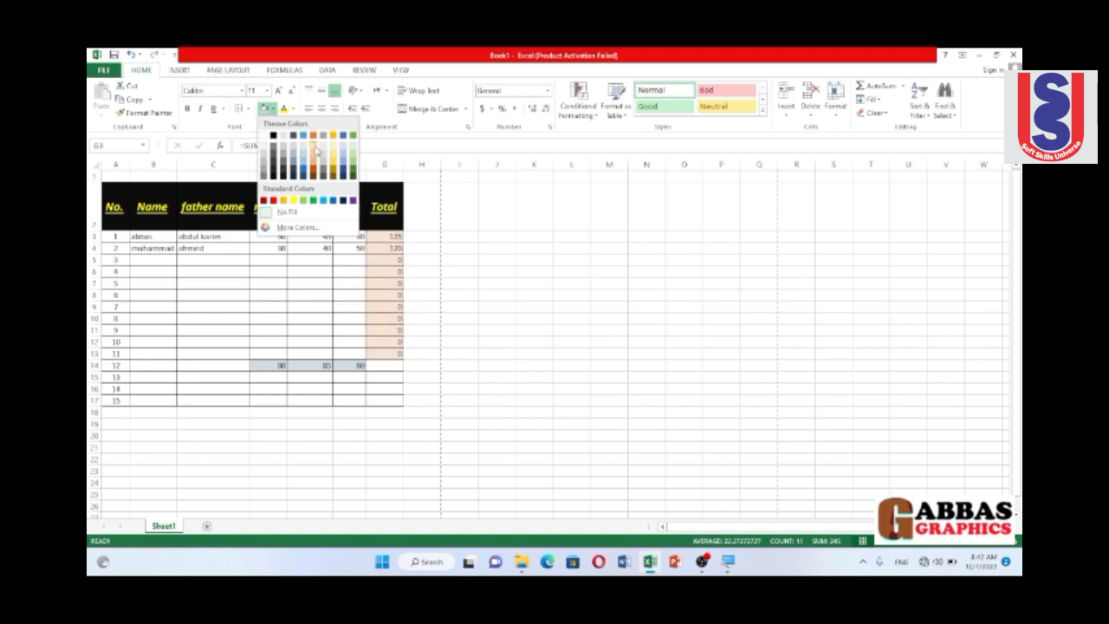
{"action": "left_click", "coordinate": [316, 150]}
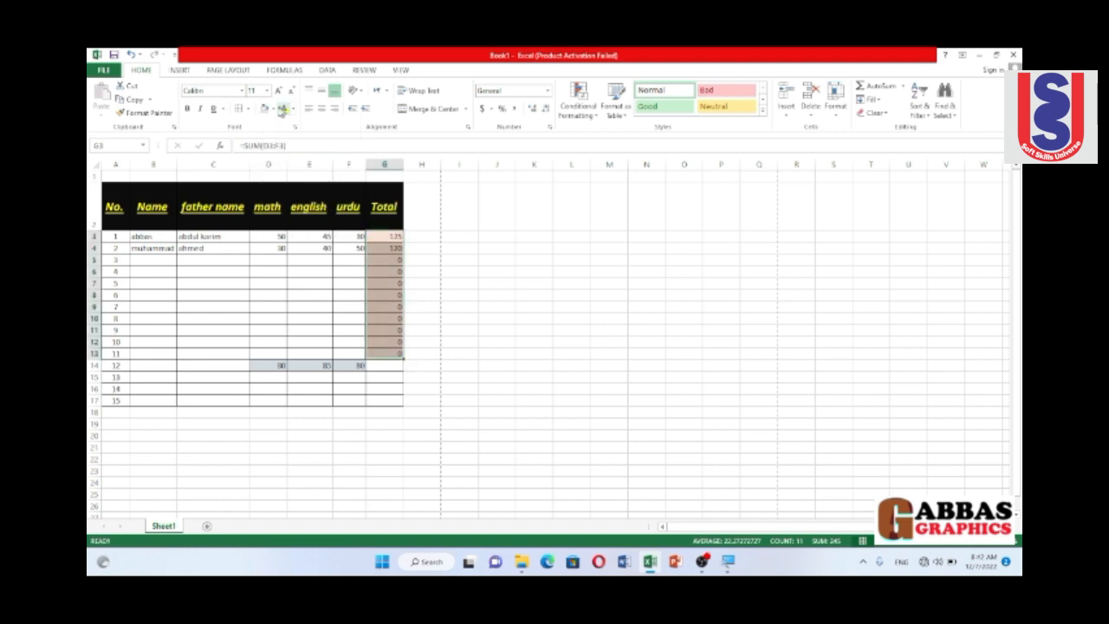
{"action": "left_click", "coordinate": [274, 109]}
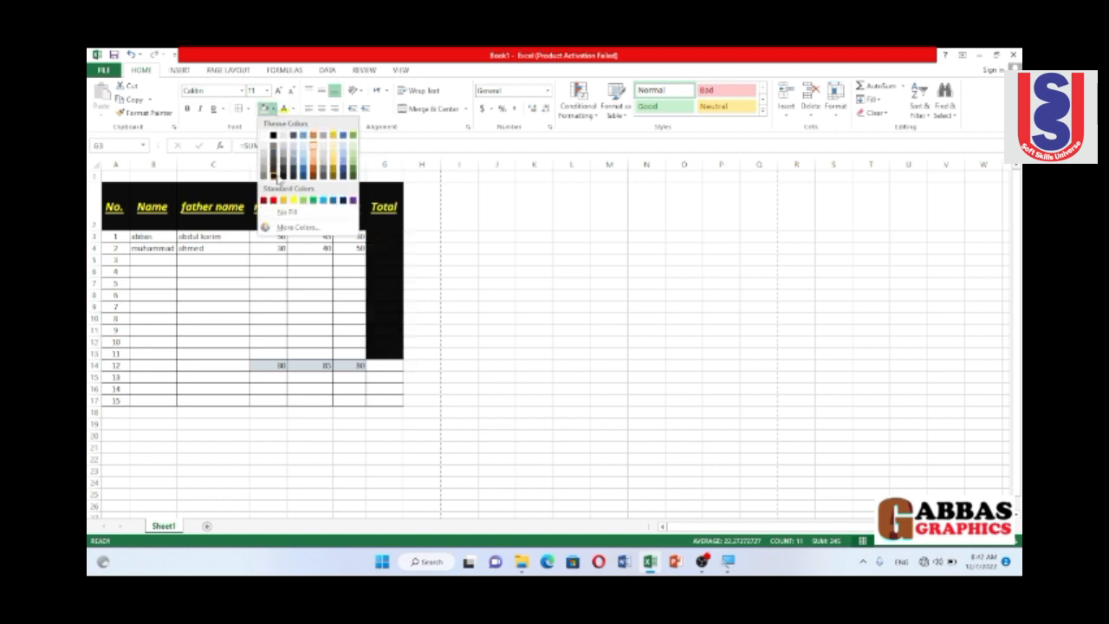
{"action": "left_click", "coordinate": [333, 174]}
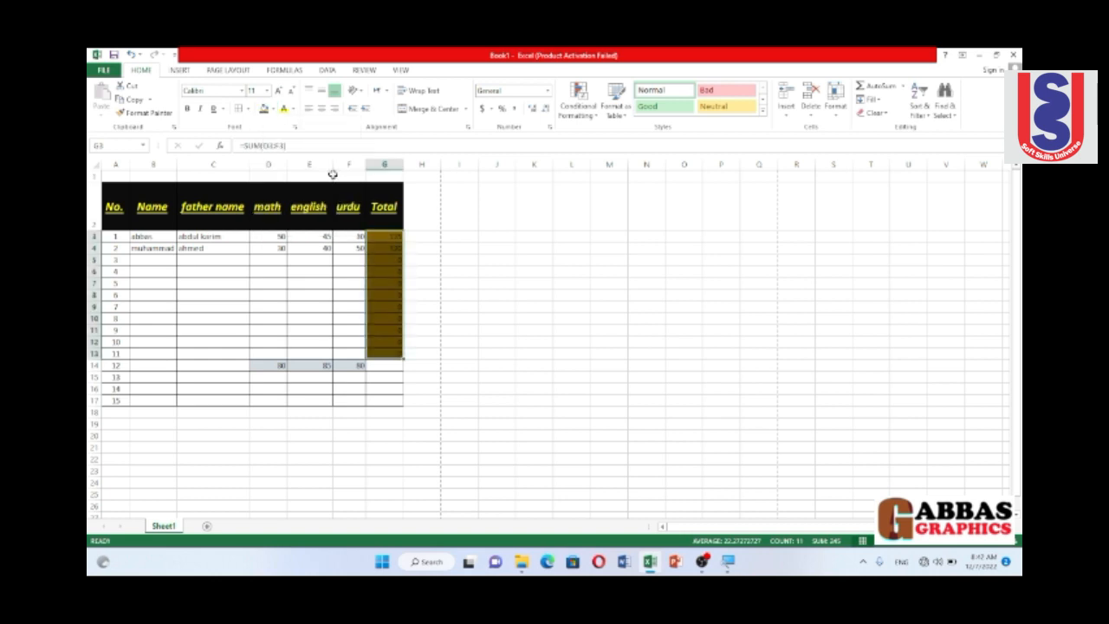
{"action": "left_click", "coordinate": [323, 281]}
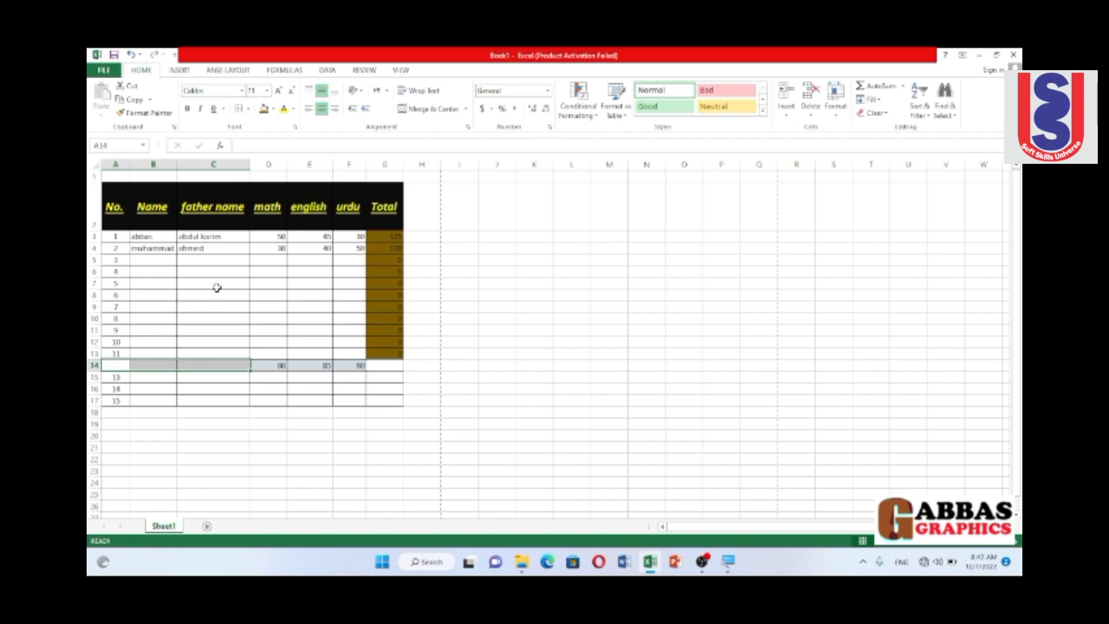
Merge and center A14:C14 and enter the label "Total" in the merged cell.
{"action": "left_click", "coordinate": [425, 109]}
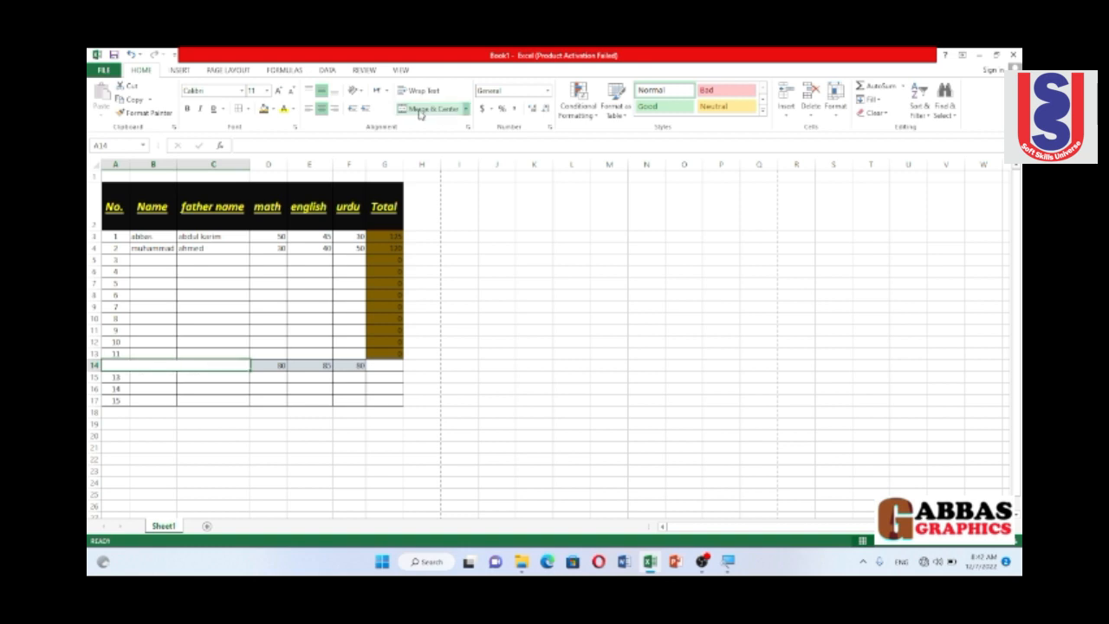
{"action": "left_click", "coordinate": [164, 386]}
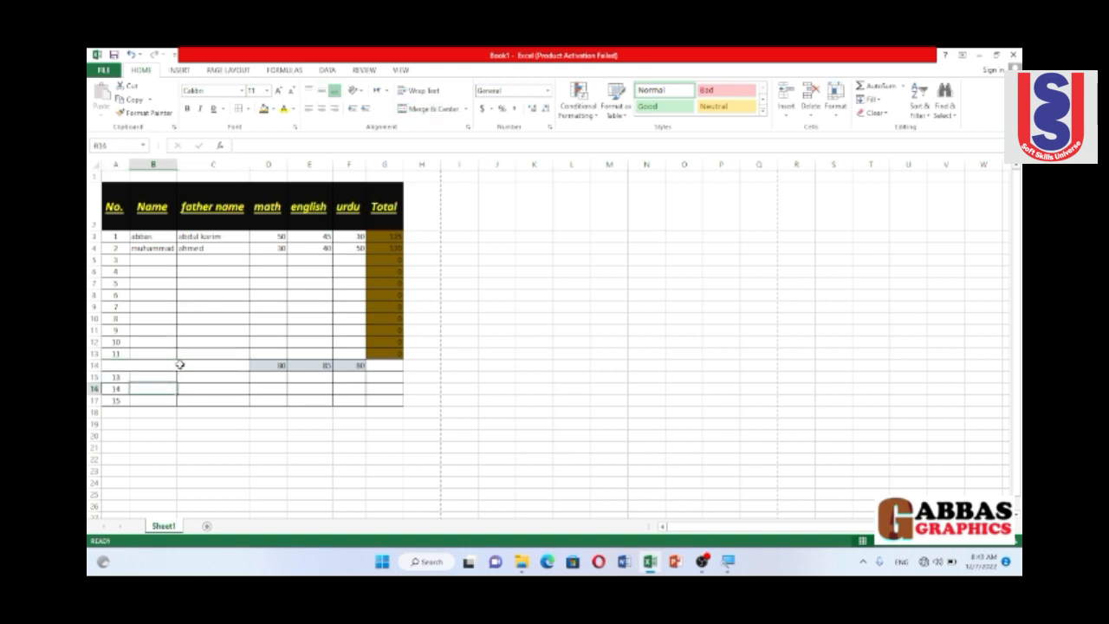
{"action": "left_click", "coordinate": [180, 364]}
{"action": "type", "text": "Total"}
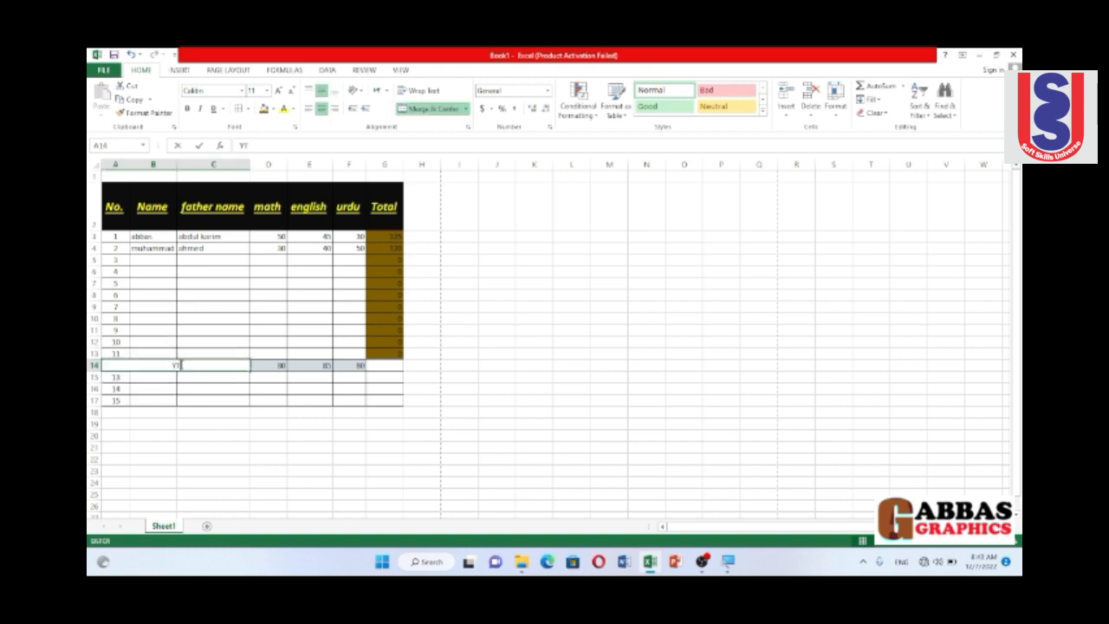
{"action": "key", "text": "Return"}
Make the Total row A14:F14 bold and fill it with dark grey.
{"action": "left_click", "coordinate": [178, 365]}
{"action": "left_click_drag", "start_coordinate": [208, 365], "coordinate": [356, 365]}
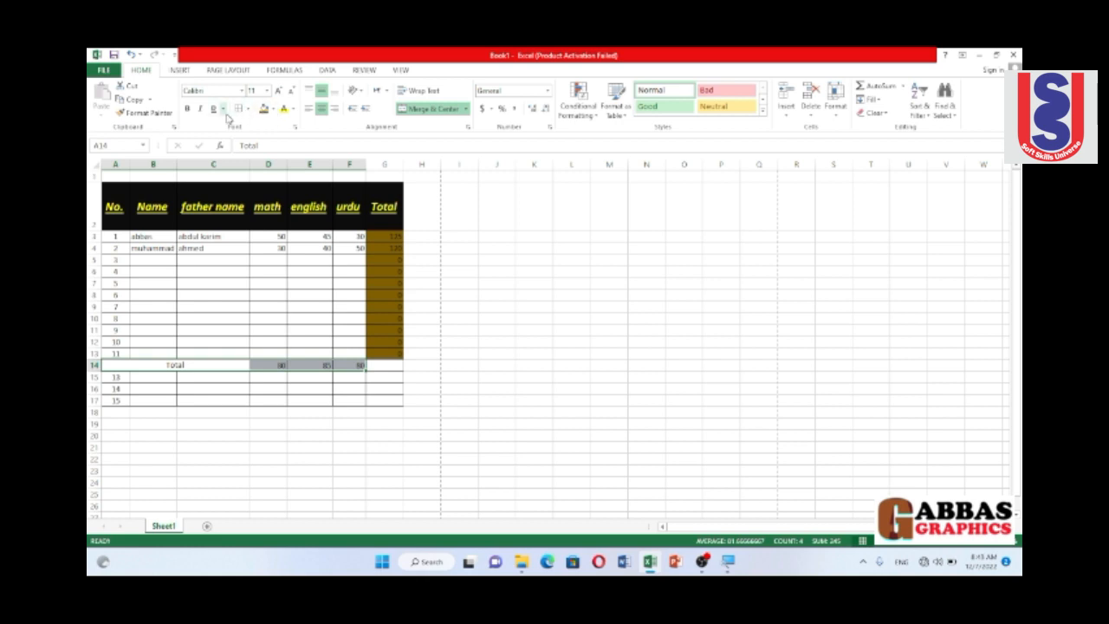
{"action": "left_click", "coordinate": [188, 110]}
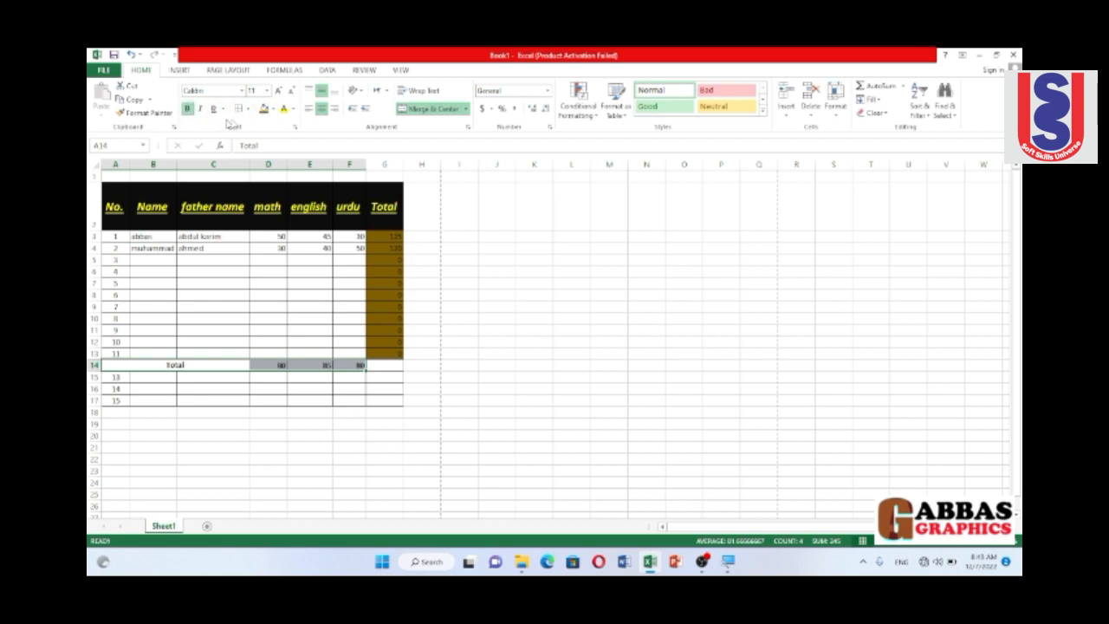
{"action": "left_click", "coordinate": [272, 109]}
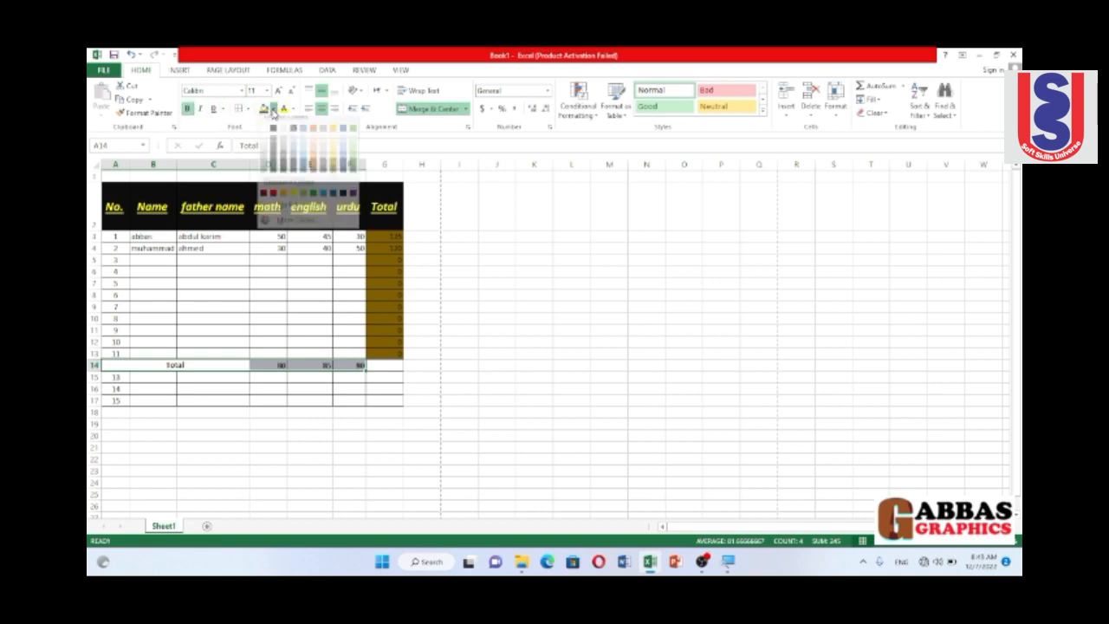
{"action": "left_click", "coordinate": [297, 296]}
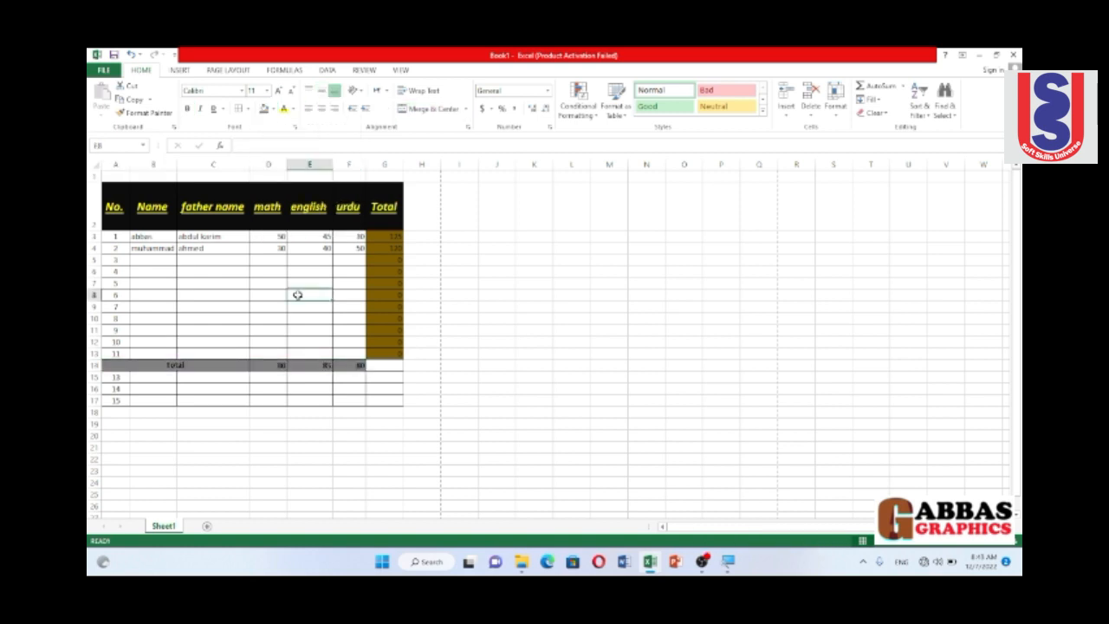
Examine the subject totals in row 14 and the student totals in column G up to G3.
{"action": "left_click", "coordinate": [271, 367]}
{"action": "key", "text": "Right"}
{"action": "key", "text": "Right"}
{"action": "key", "text": "Right"}
{"action": "key", "text": "Up"}
{"action": "key", "text": "Up"}
{"action": "key", "text": "Up"}
{"action": "key", "text": "Up"}
{"action": "key", "text": "Up"}
{"action": "key", "text": "Up"}
{"action": "key", "text": "Up"}
{"action": "key", "text": "Up"}
{"action": "key", "text": "Up"}
{"action": "key", "text": "Up"}
{"action": "key", "text": "Up"}
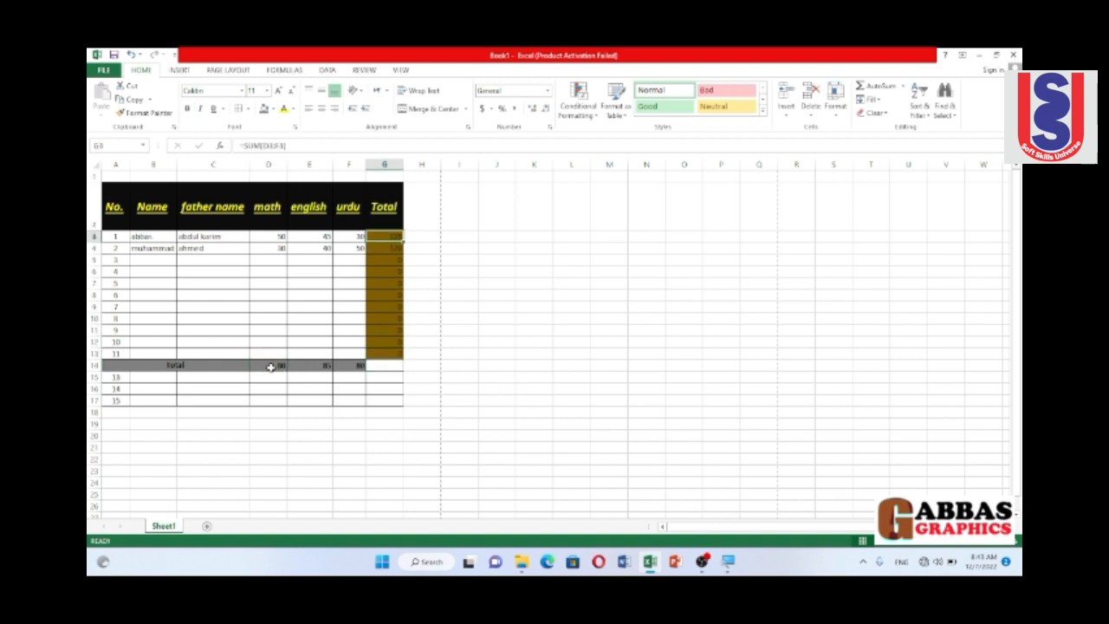
Merge and center D5:D8 in the math column and enter "absent" in the merged cell.
{"action": "left_click", "coordinate": [214, 260]}
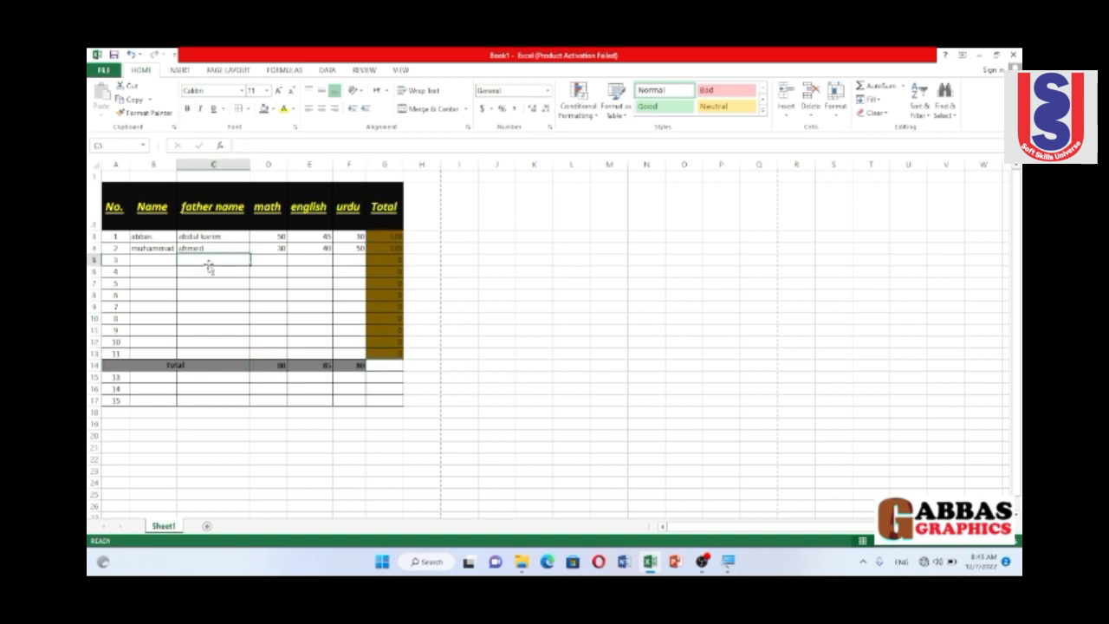
{"action": "left_click_drag", "start_coordinate": [272, 260], "coordinate": [274, 303]}
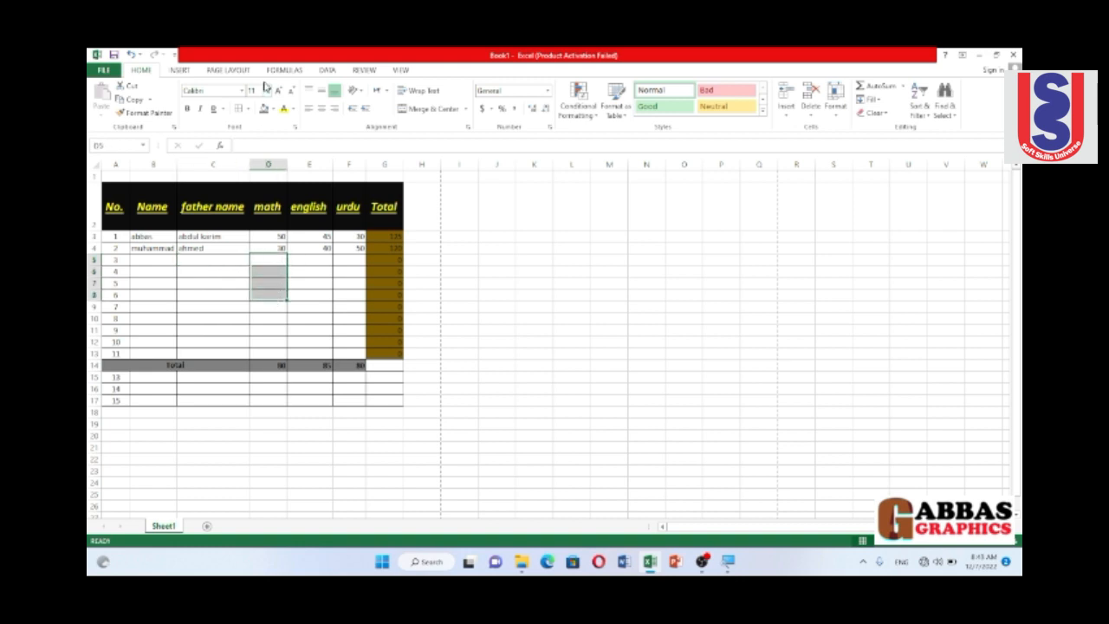
{"action": "left_click", "coordinate": [420, 110]}
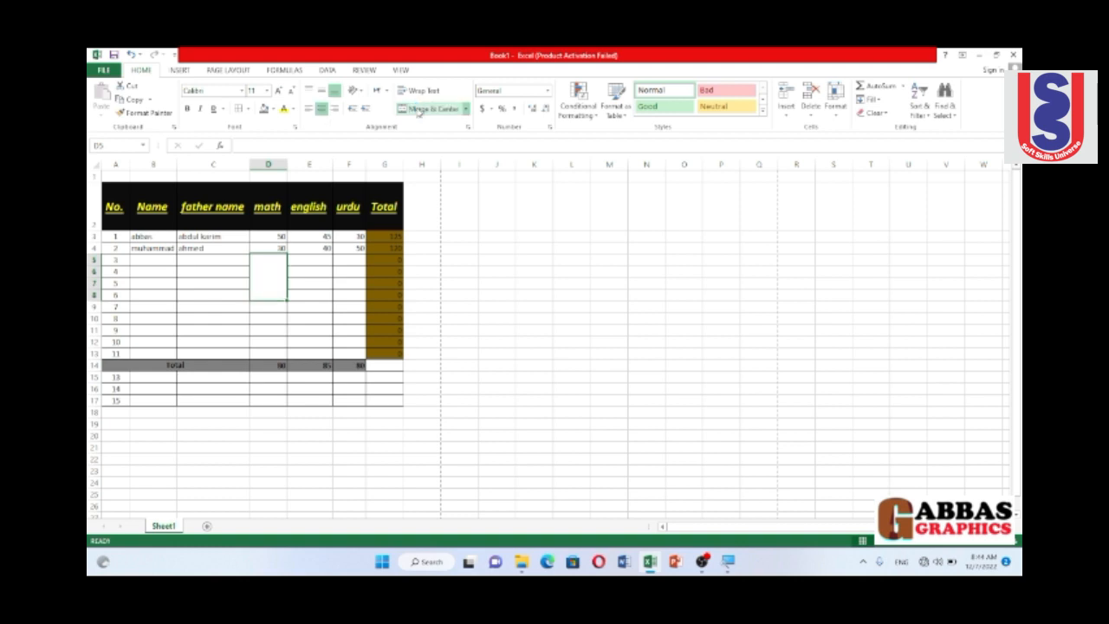
{"action": "type", "text": "abs"}
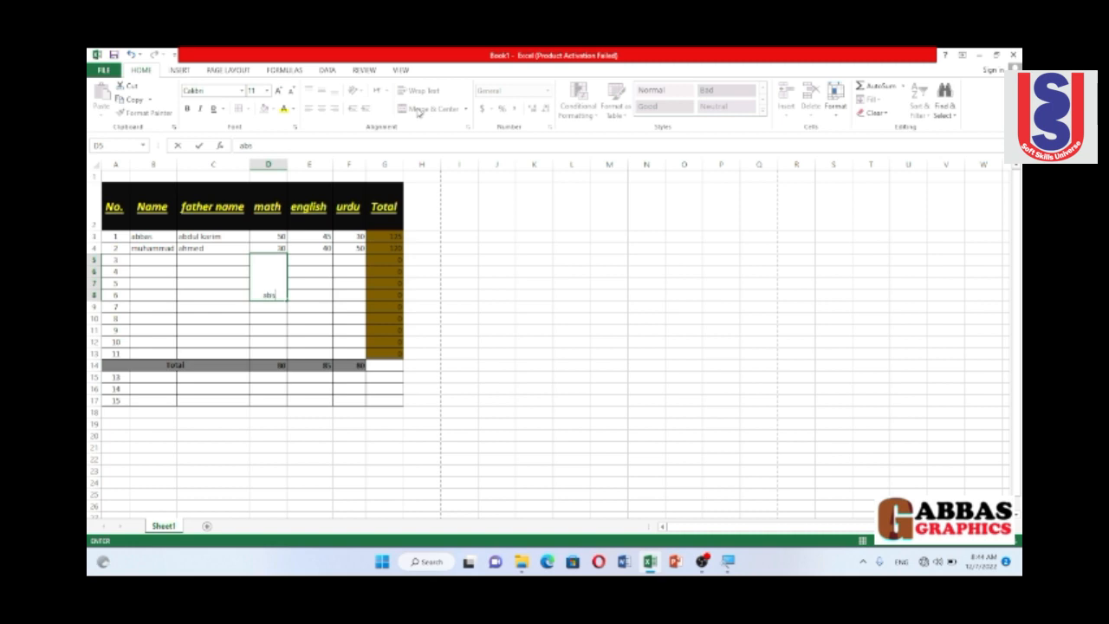
{"action": "type", "text": "ent"}
{"action": "left_click", "coordinate": [211, 257]}
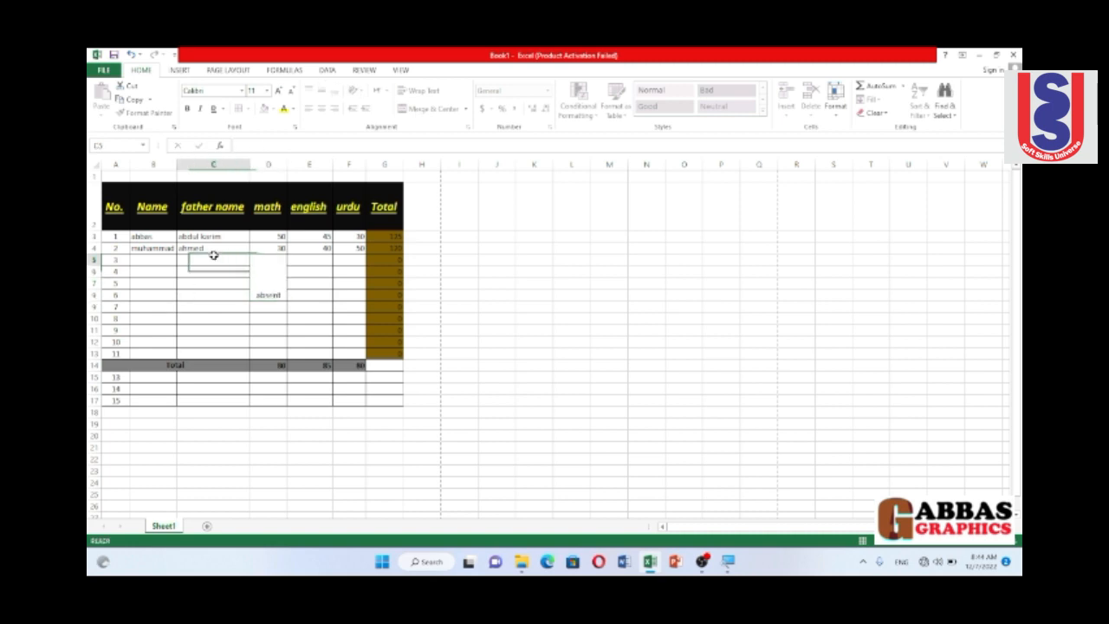
Enter the student names for numbers 3 to 5 in B5:B7.
{"action": "left_click", "coordinate": [141, 258]}
{"action": "type", "text": "aku"}
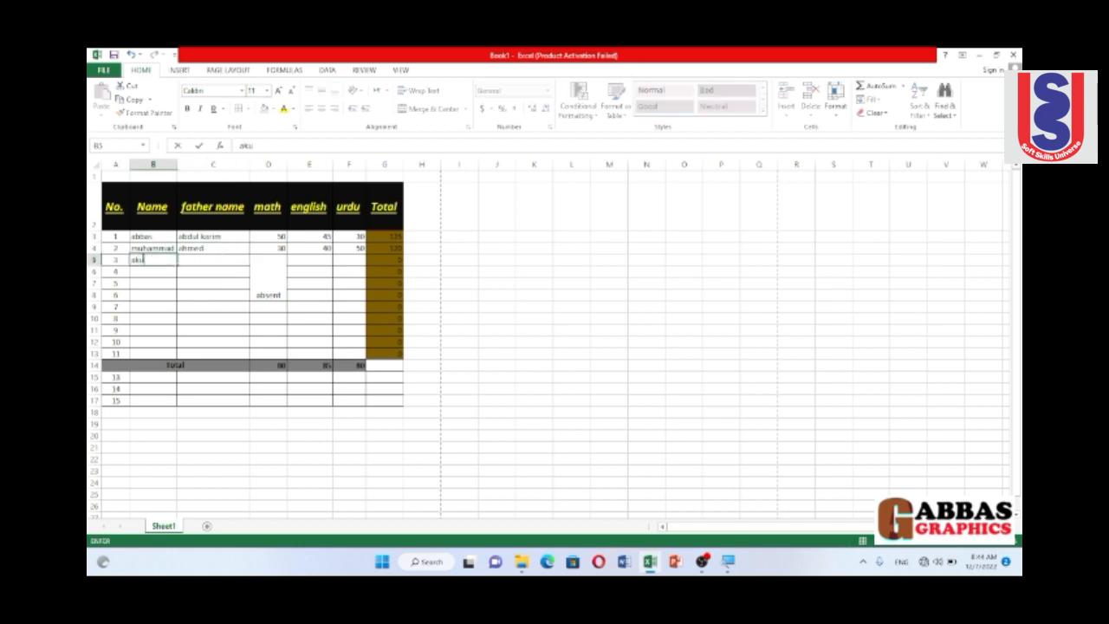
{"action": "type", "text": "li"}
{"action": "key", "text": "Return"}
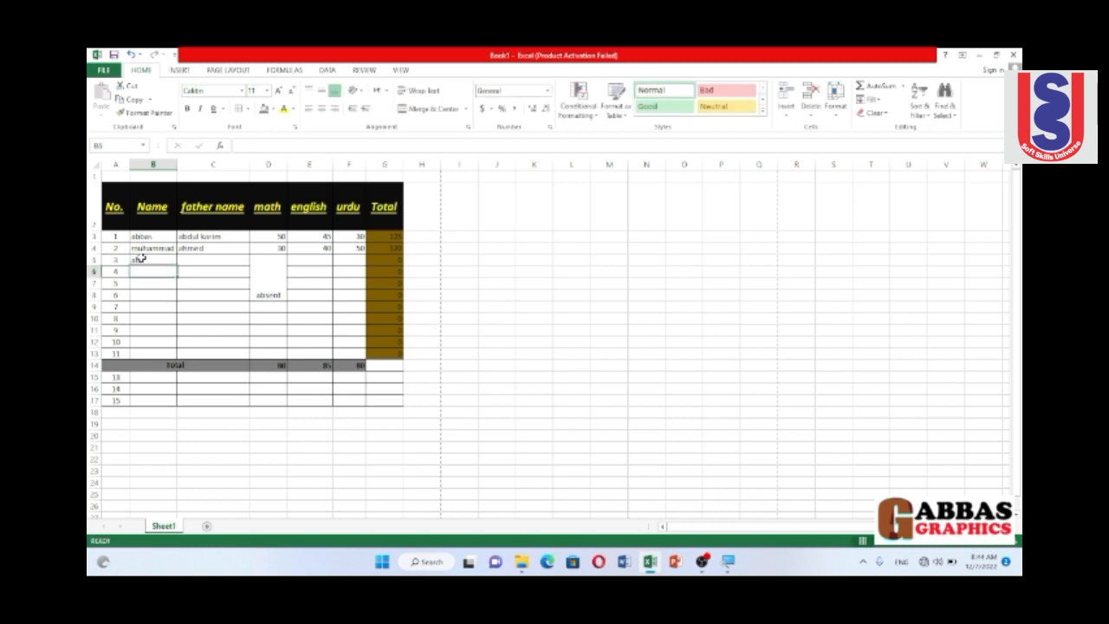
{"action": "type", "text": "yas"}
{"action": "key", "text": "BackSpace"}
{"action": "key", "text": "BackSpace"}
{"action": "key", "text": "BackSpace"}
{"action": "type", "text": "ra"}
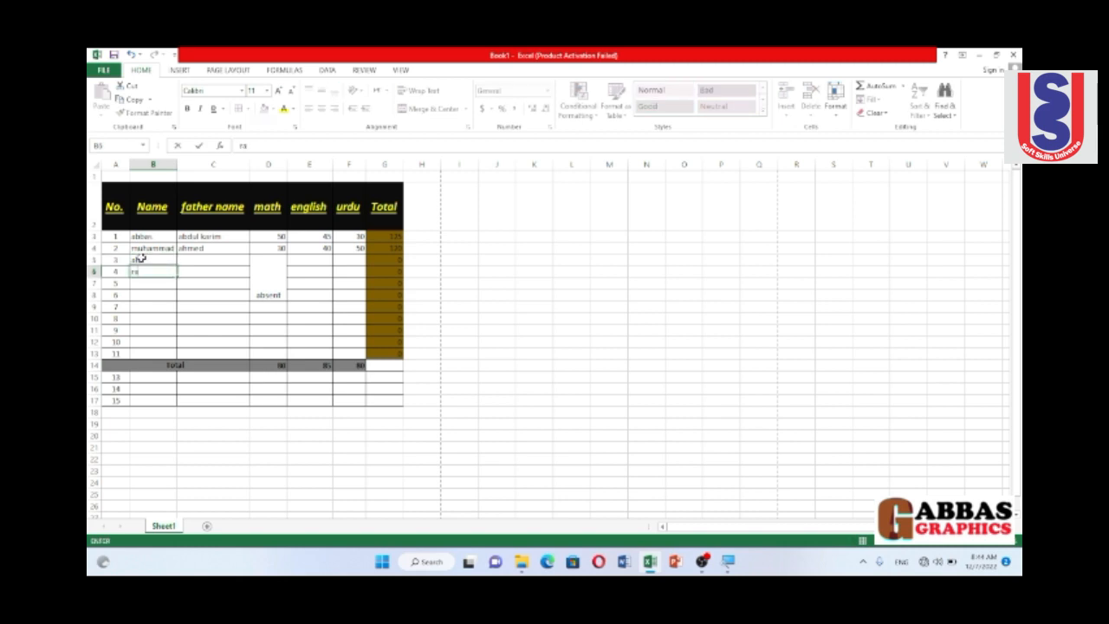
{"action": "type", "text": "mzan"}
{"action": "key", "text": "Return"}
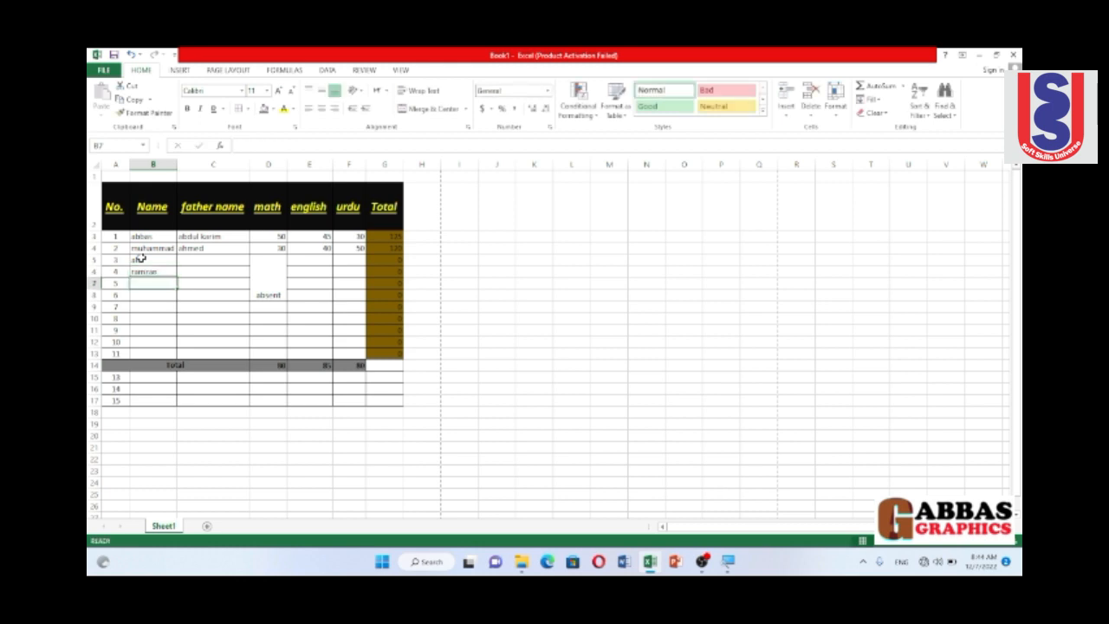
{"action": "type", "text": "Asif"}
{"action": "key", "text": "Return"}
Enter the student names for numbers 6 to 8 in B8:B10.
{"action": "type", "text": "na"}
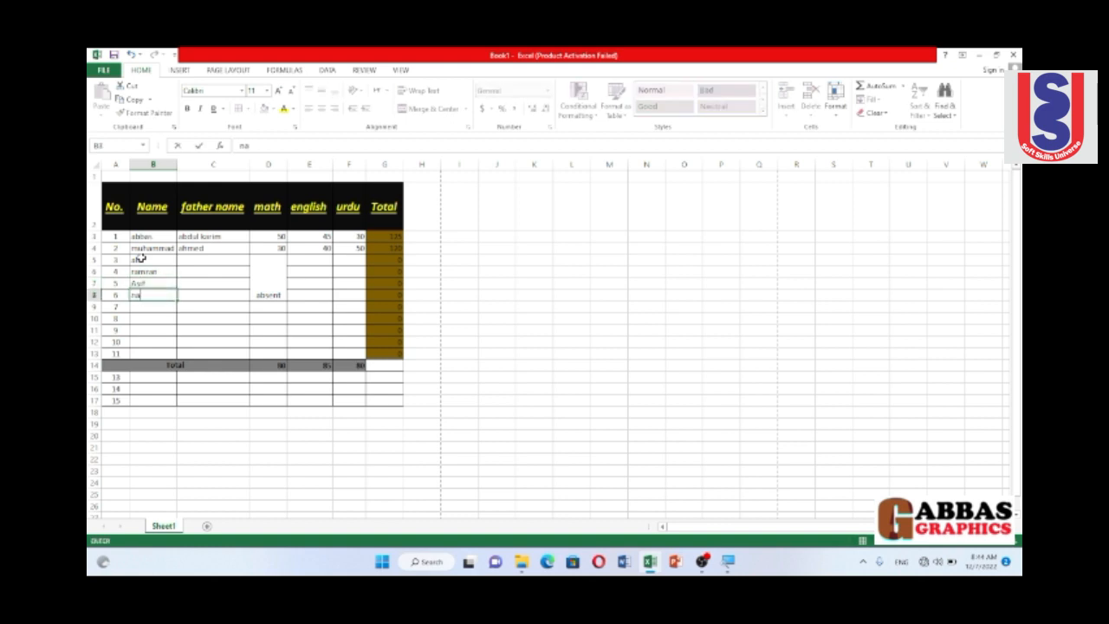
{"action": "type", "text": "nam"}
{"action": "key", "text": "BackSpace"}
{"action": "key", "text": "BackSpace"}
{"action": "key", "text": "BackSpace"}
{"action": "type", "text": "ma"}
{"action": "key", "text": "Return"}
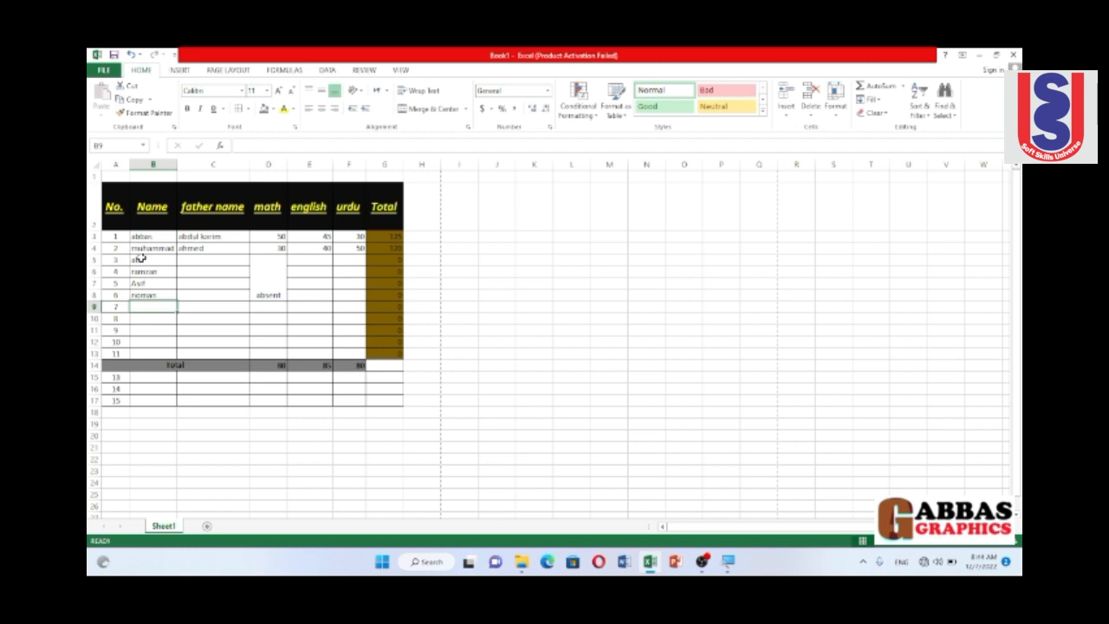
{"action": "type", "text": "ari"}
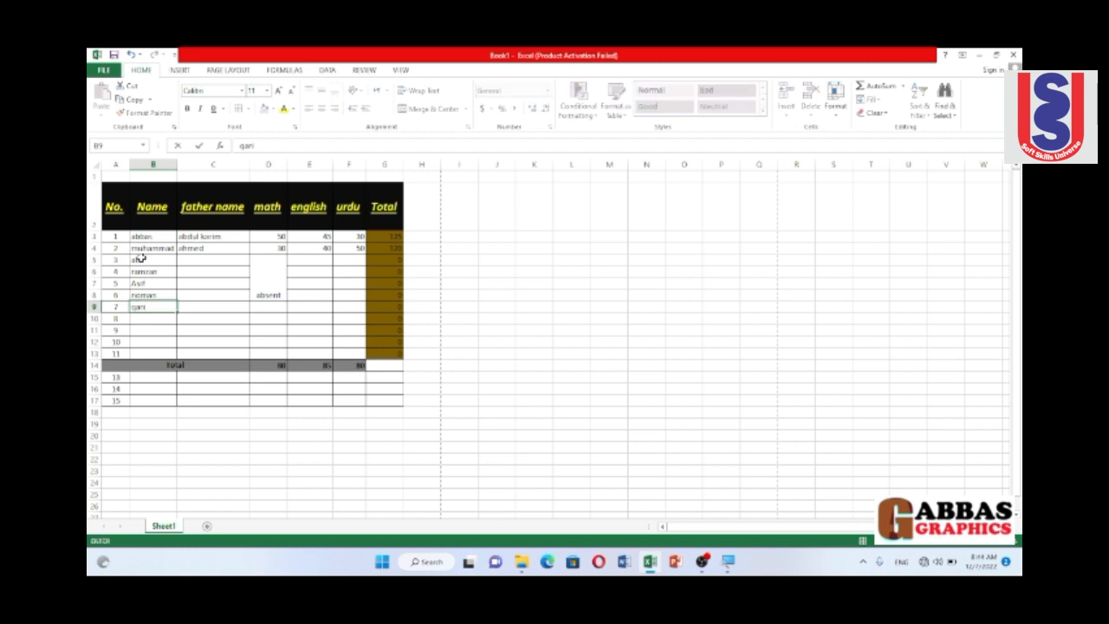
{"action": "key", "text": "Return"}
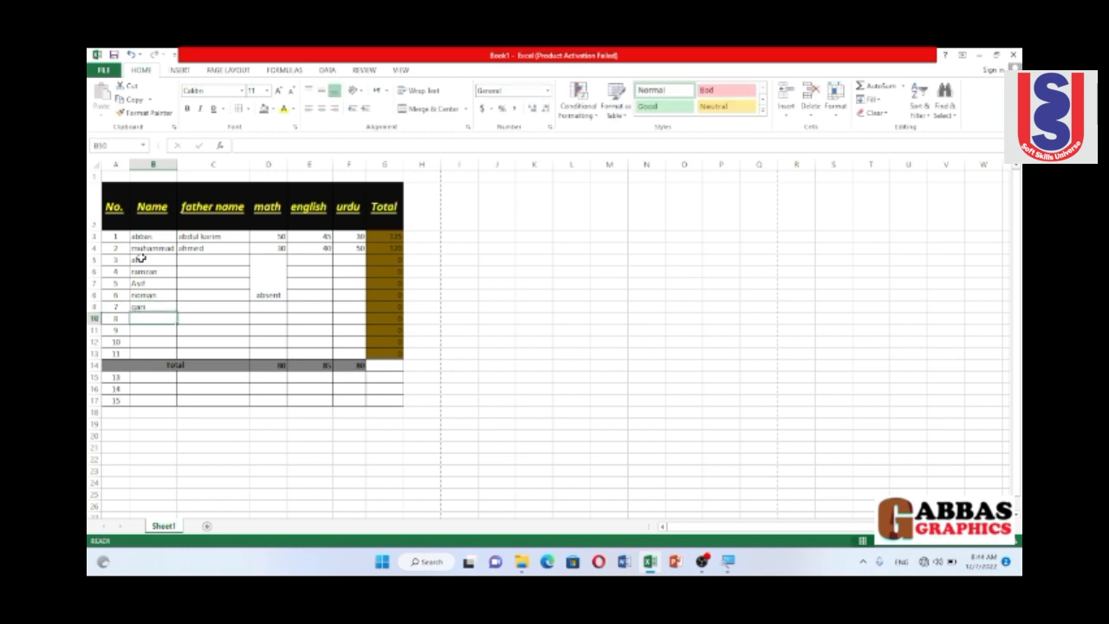
{"action": "type", "text": "ah"}
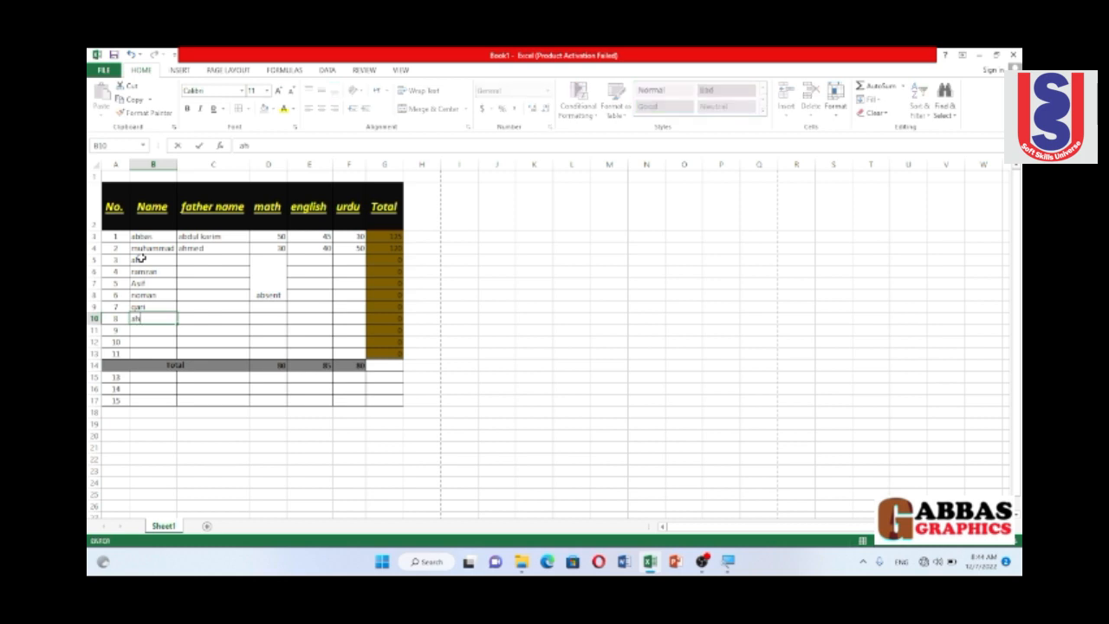
{"action": "type", "text": "med"}
Enter the marks 34, 6 and 8 in D9:F9, and 4, 5 and 6 in D10:F10.
{"action": "key", "text": "Tab"}
{"action": "key", "text": "Tab"}
{"action": "key", "text": "Up"}
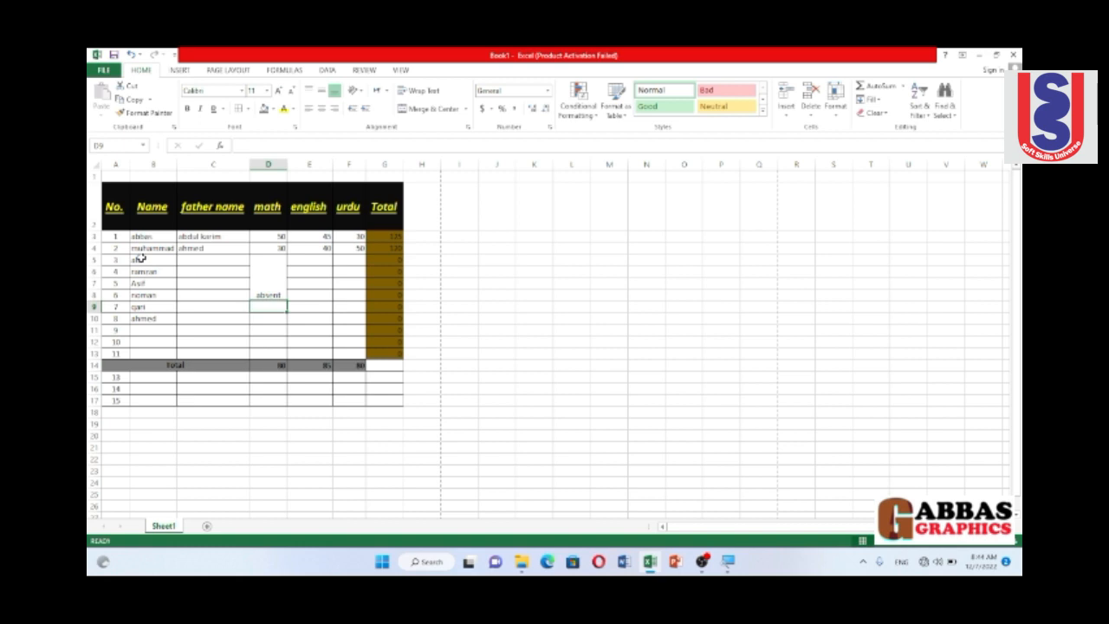
{"action": "type", "text": "34"}
{"action": "key", "text": "Tab"}
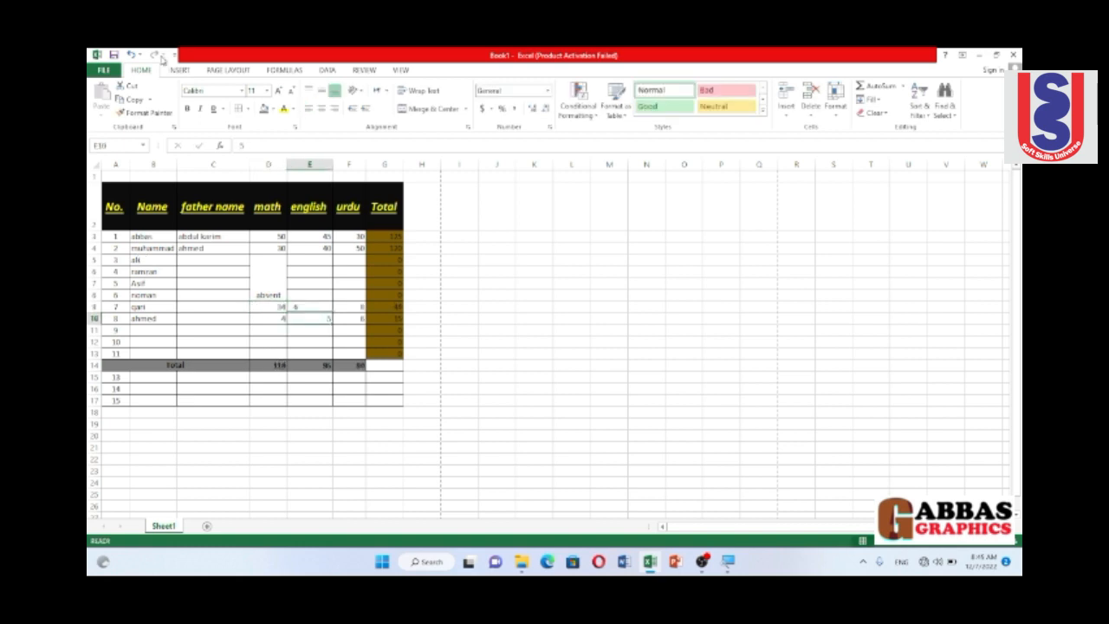
{"action": "key", "text": "Tab"}
{"action": "key", "text": "Tab"}
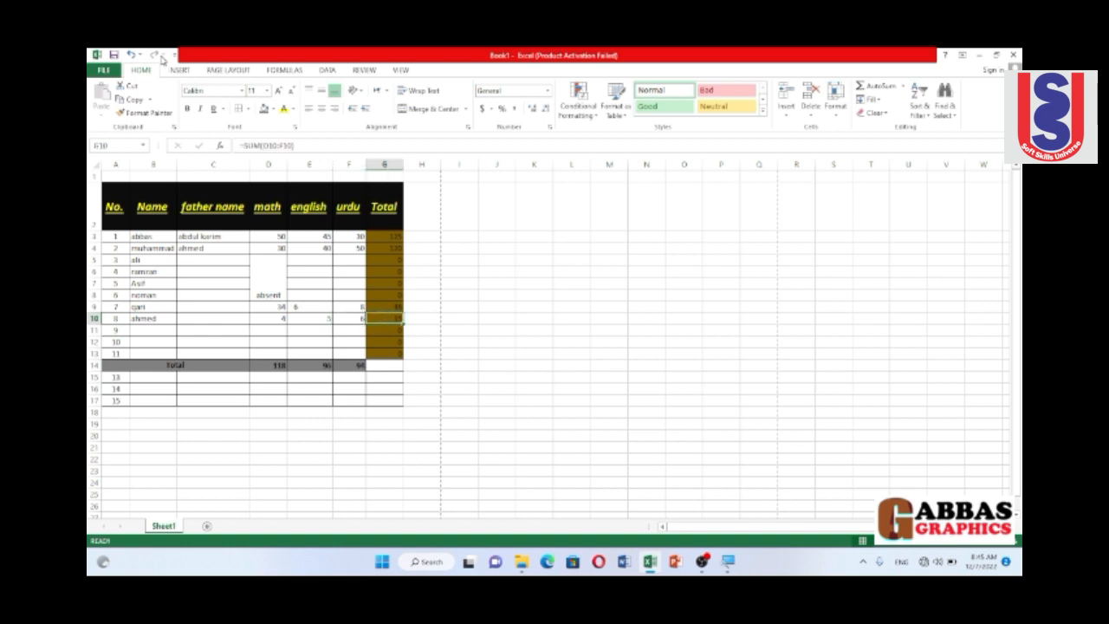
Examine the urdu total in F14 and the urdu marks above it.
{"action": "key", "text": "Left"}
{"action": "key", "text": "Down"}
{"action": "key", "text": "Down"}
{"action": "key", "text": "Down"}
{"action": "key", "text": "Down"}
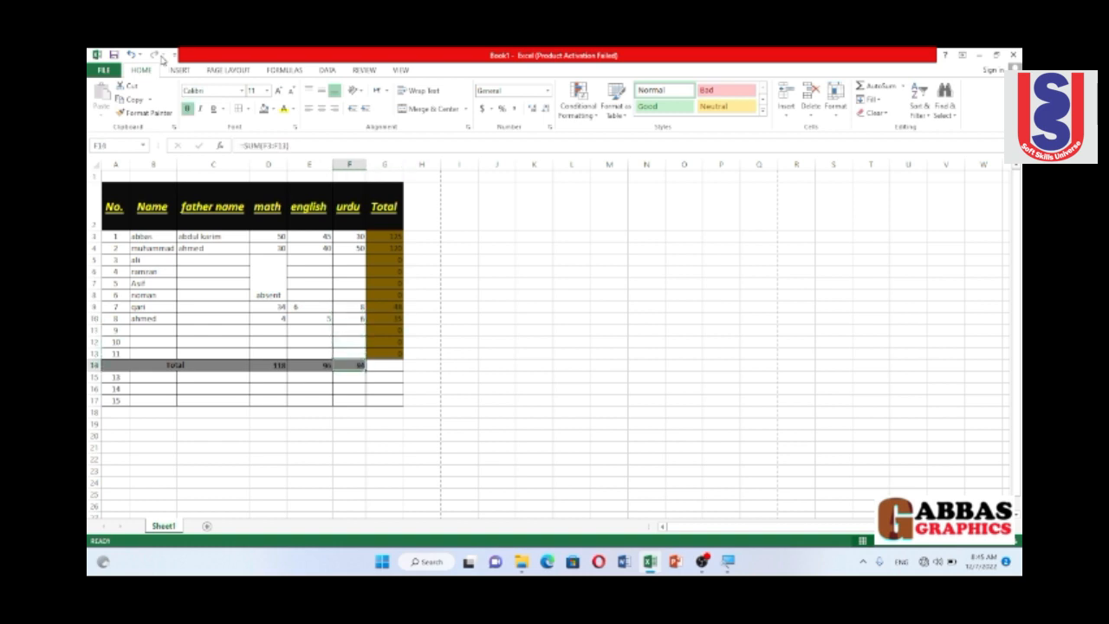
{"action": "key", "text": "Up"}
{"action": "key", "text": "Up"}
{"action": "key", "text": "Up"}
{"action": "key", "text": "Up"}
{"action": "key", "text": "Up"}
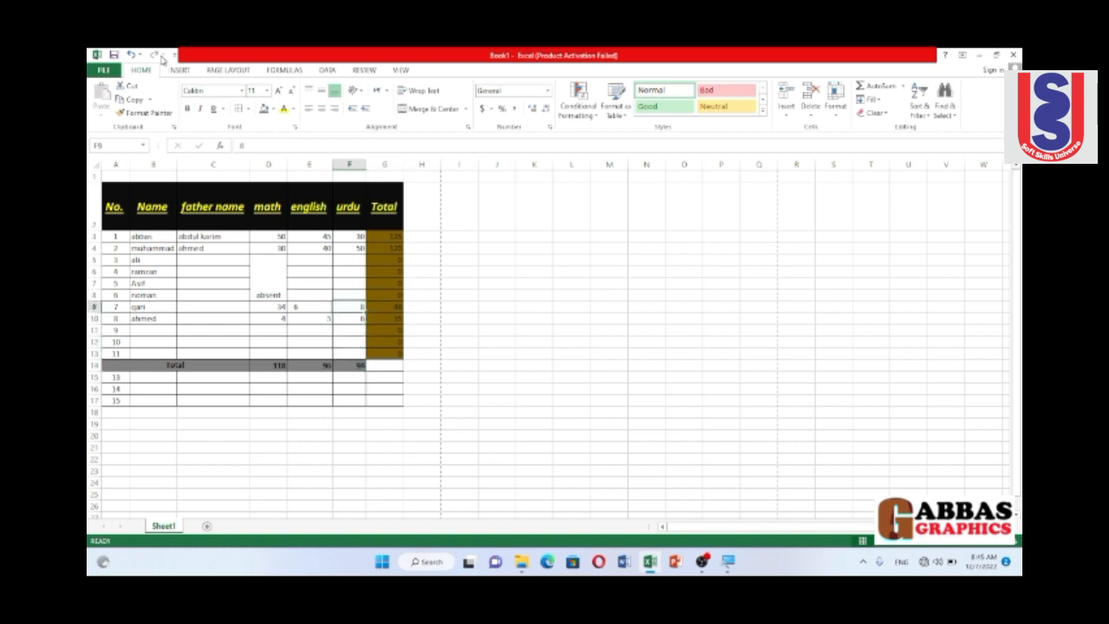
{"action": "key", "text": "Left"}
{"action": "key", "text": "Left"}
{"action": "key", "text": "Left"}
{"action": "key", "text": "Left"}
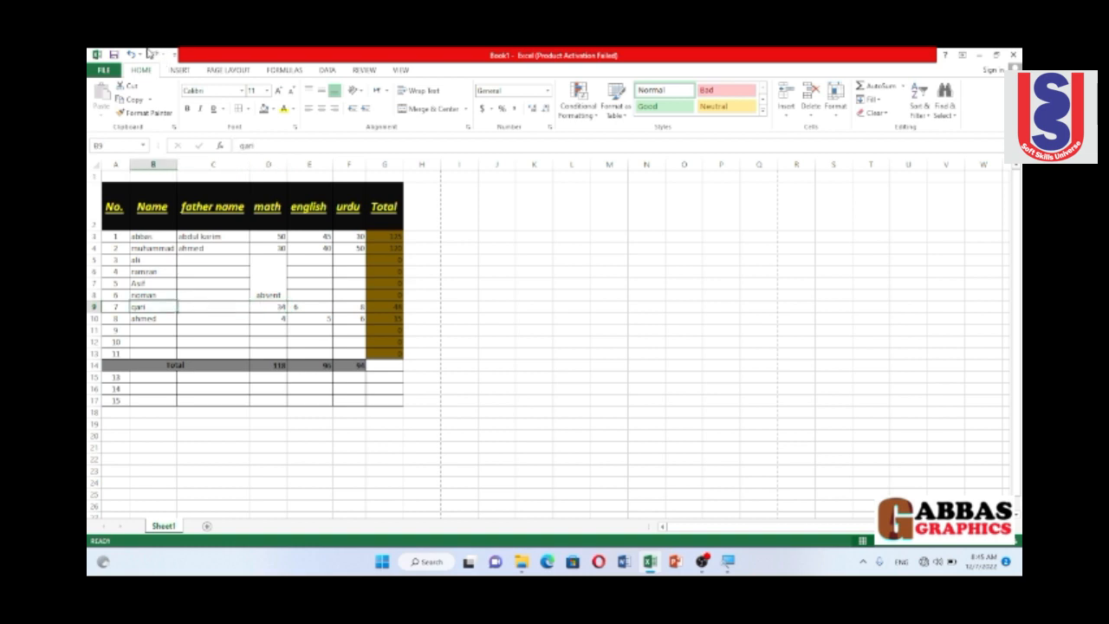
Middle-align the "absent" text in the merged math cell D5:D8 and make it bold.
{"action": "left_click", "coordinate": [271, 272]}
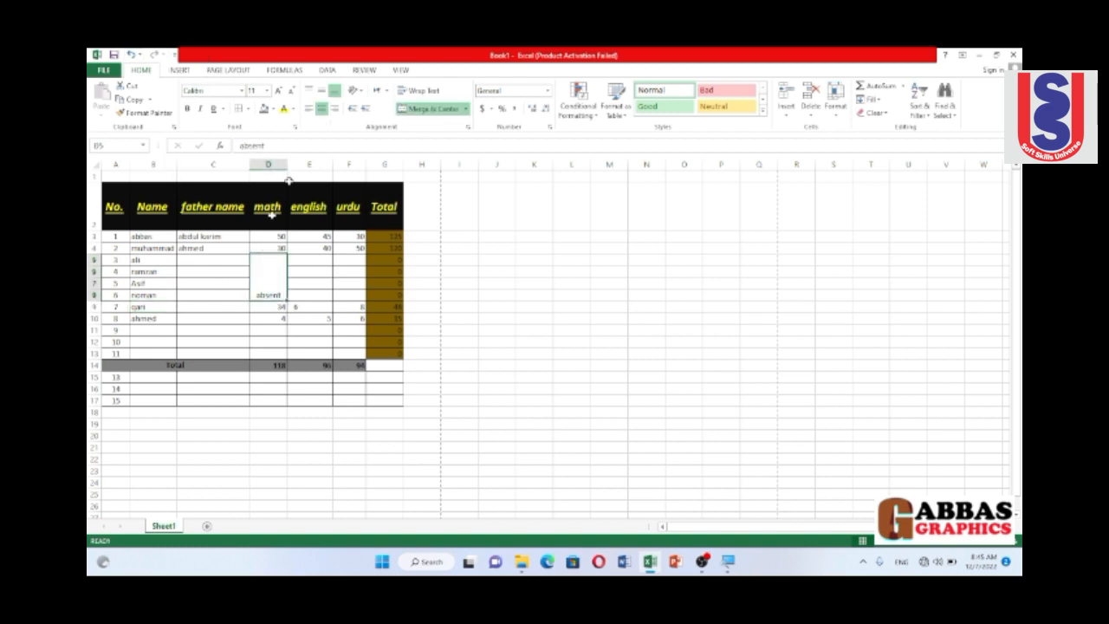
{"action": "left_click", "coordinate": [321, 92]}
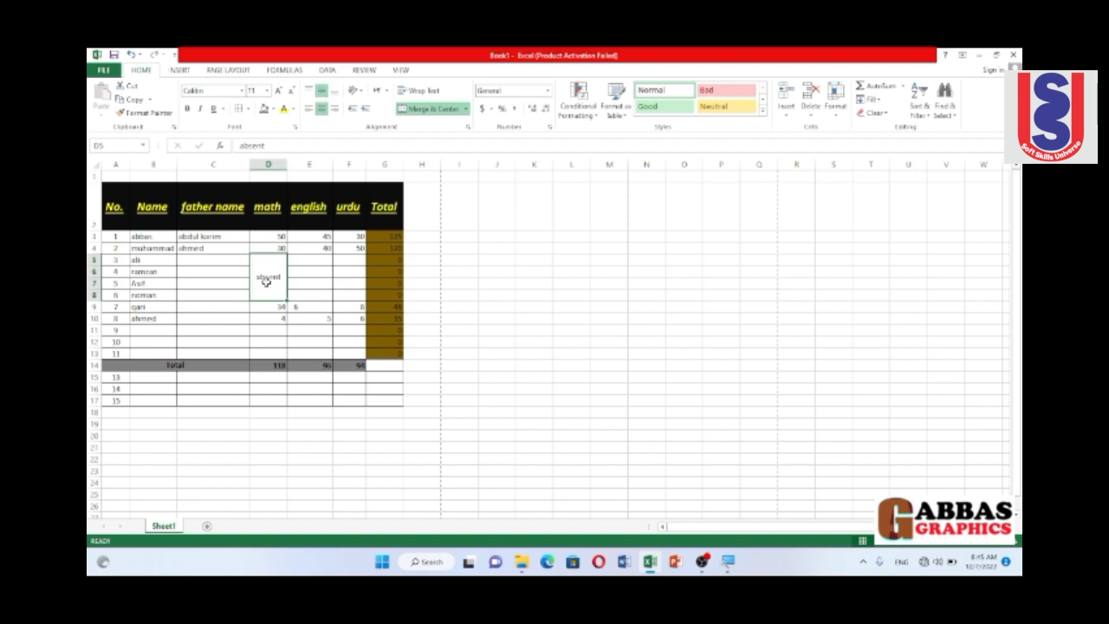
{"action": "left_click", "coordinate": [254, 330]}
{"action": "left_click", "coordinate": [268, 279]}
{"action": "key", "text": "ctrl+b"}
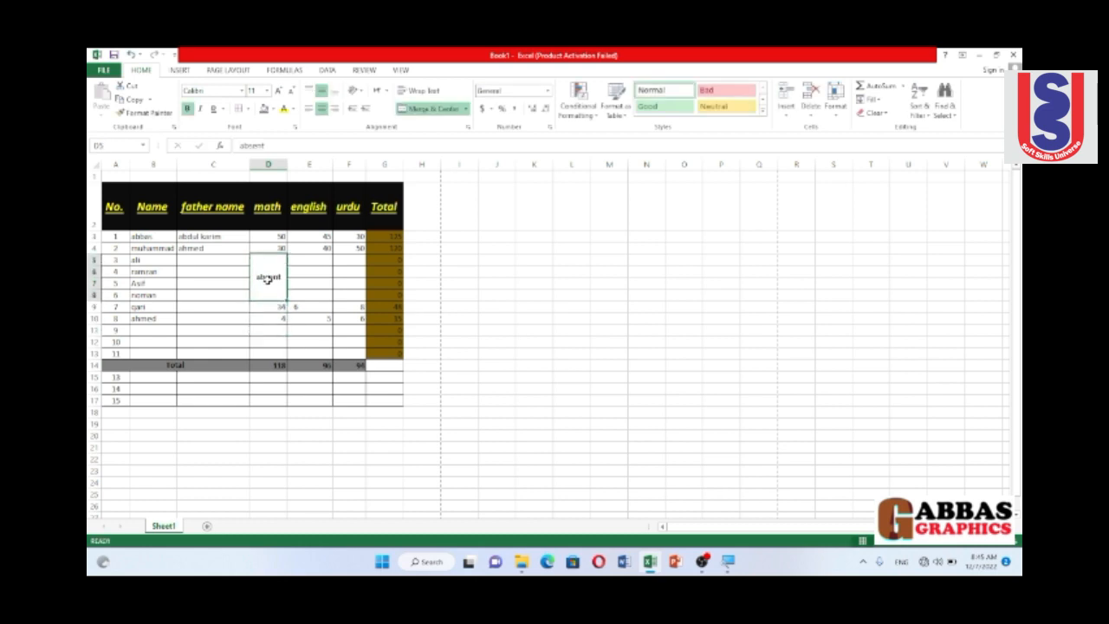
Try the Vertical Text and Rotate Text Down orientations on the merged "absent" cell.
{"action": "left_click", "coordinate": [357, 91]}
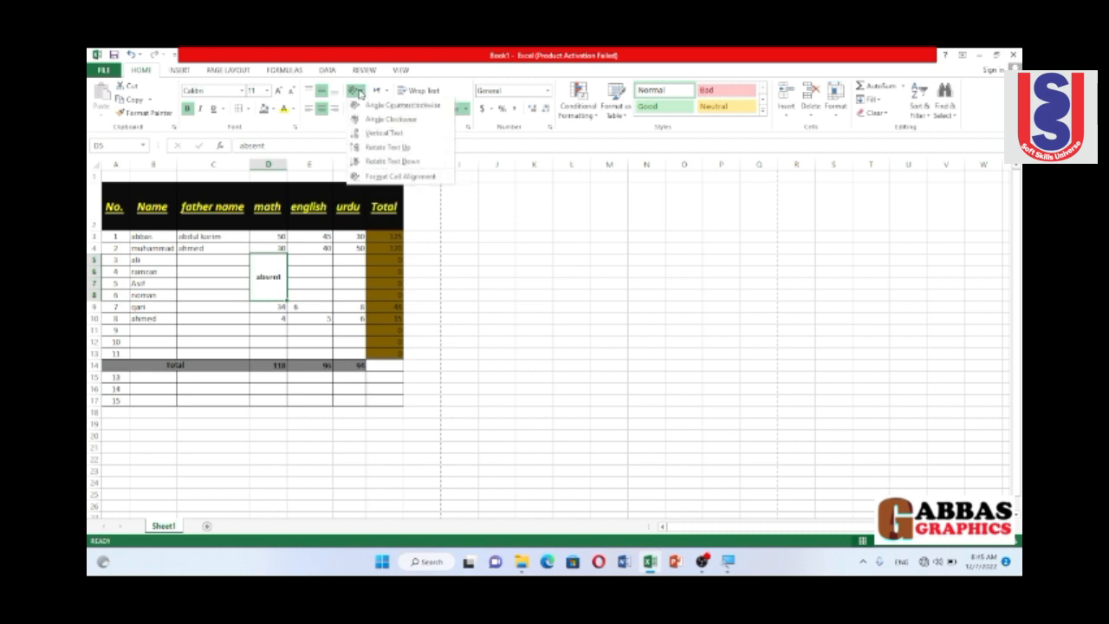
{"action": "left_click", "coordinate": [396, 136]}
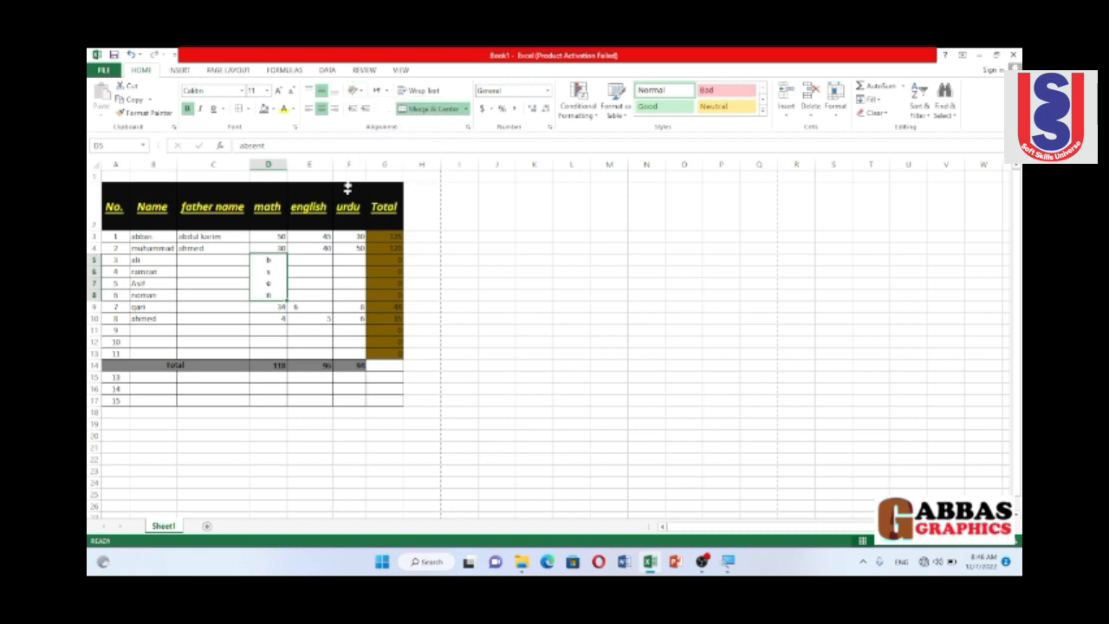
{"action": "left_click", "coordinate": [363, 91]}
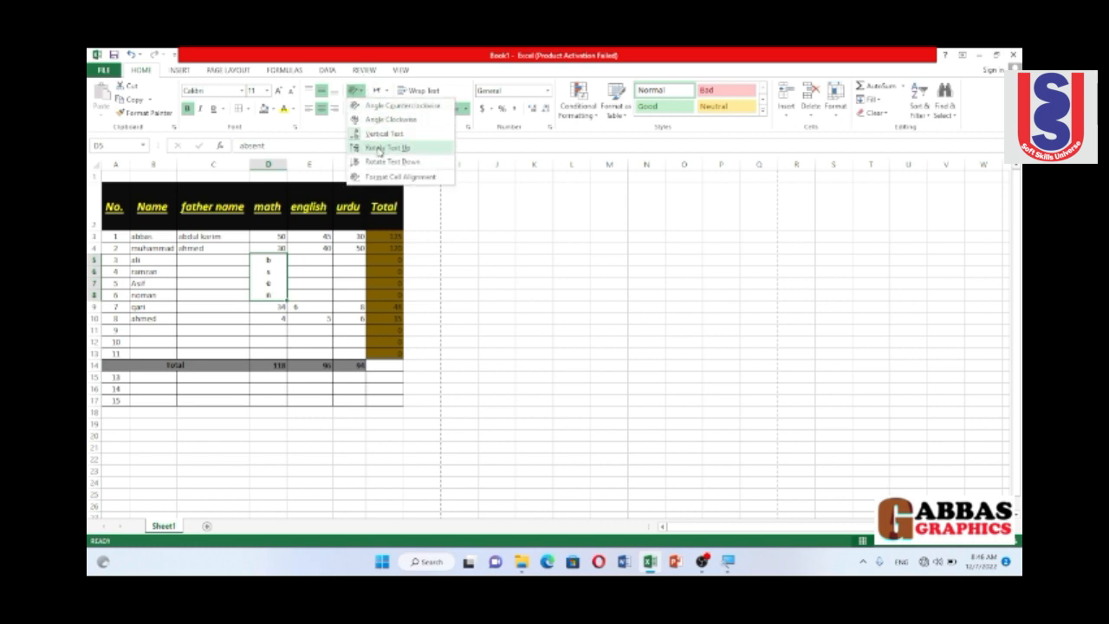
{"action": "left_click", "coordinate": [378, 161]}
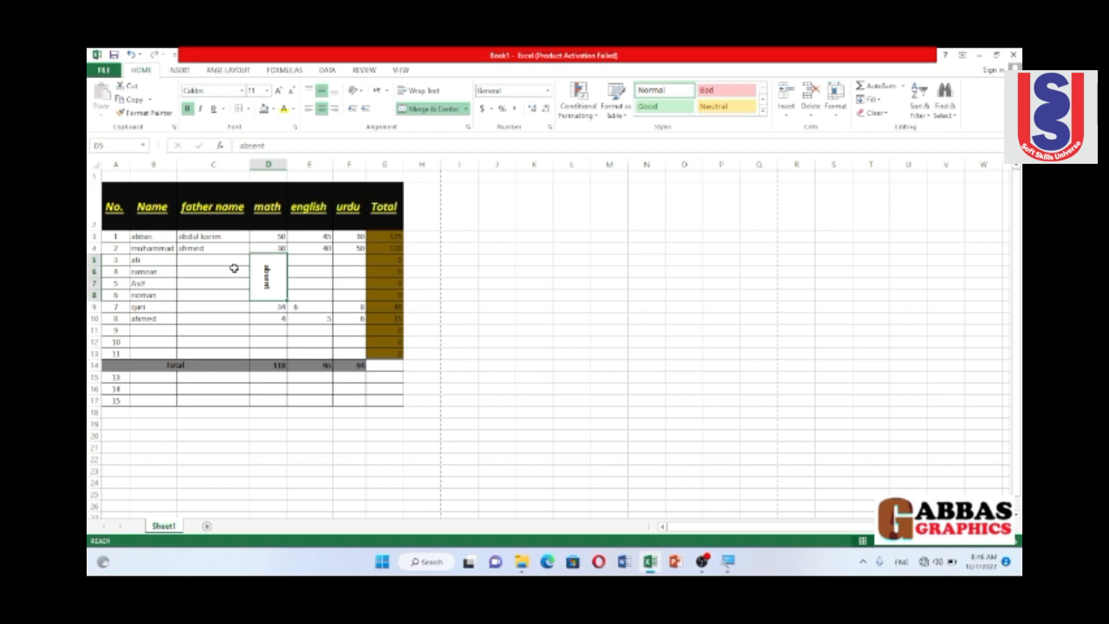
Increase the font size of the "absent" text in the merged math cell to 18.
{"action": "left_click", "coordinate": [279, 90]}
{"action": "left_click", "coordinate": [278, 91]}
{"action": "left_click", "coordinate": [278, 90]}
{"action": "left_click", "coordinate": [278, 90]}
{"action": "left_click", "coordinate": [296, 269]}
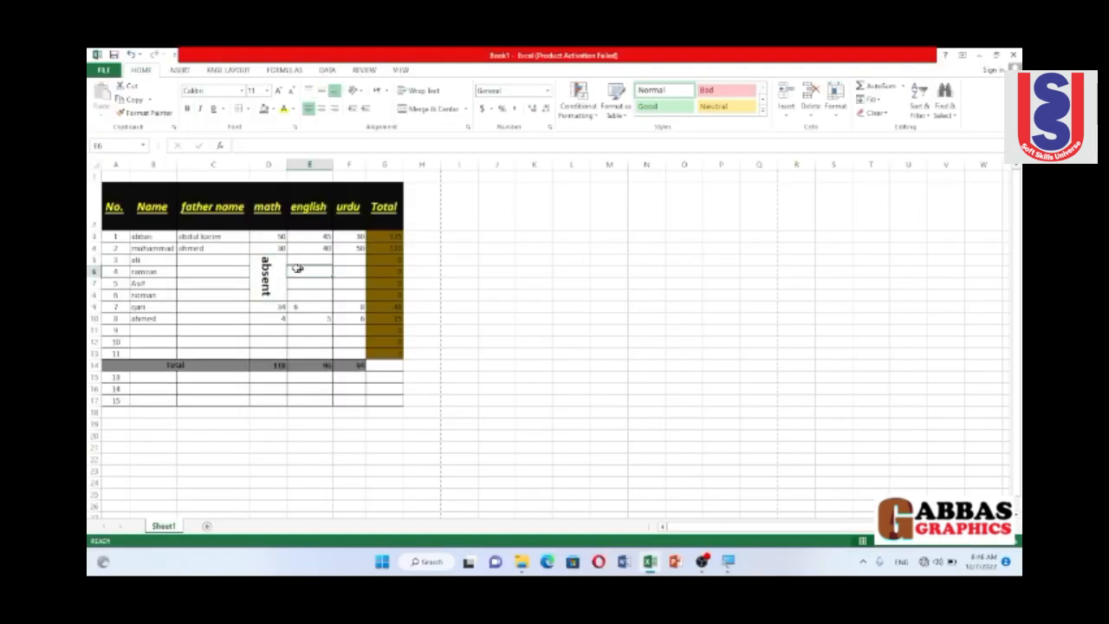
{"action": "left_click", "coordinate": [204, 282]}
{"action": "key", "text": "Right"}
{"action": "key", "text": "Right"}
{"action": "key", "text": "Right"}
{"action": "key", "text": "Right"}
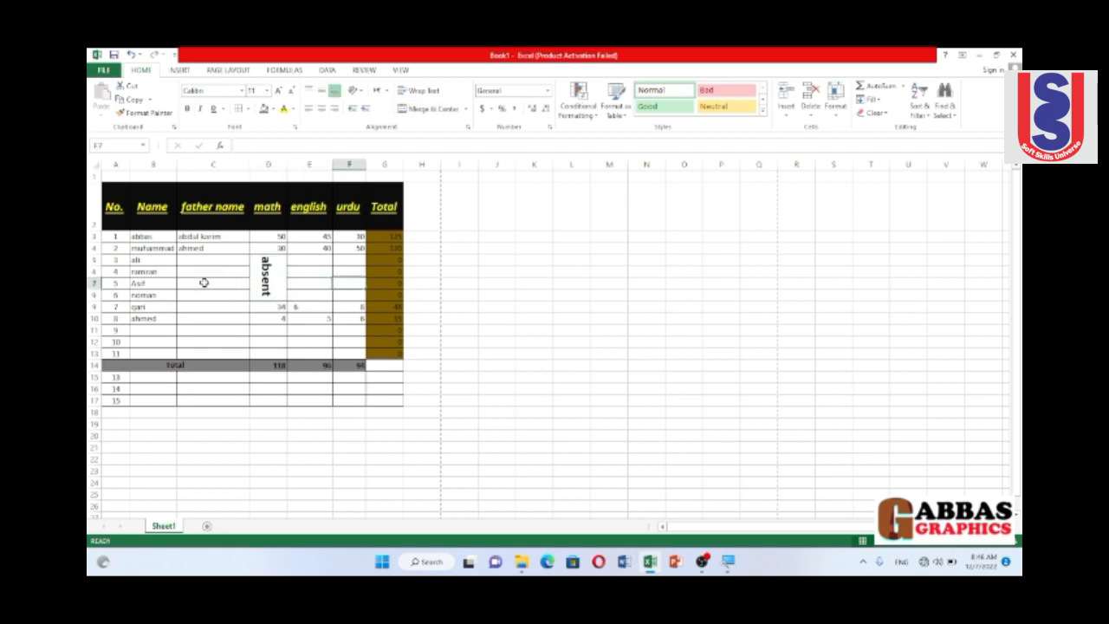
{"action": "key", "text": "Left"}
{"action": "key", "text": "Left"}
{"action": "key", "text": "Left"}
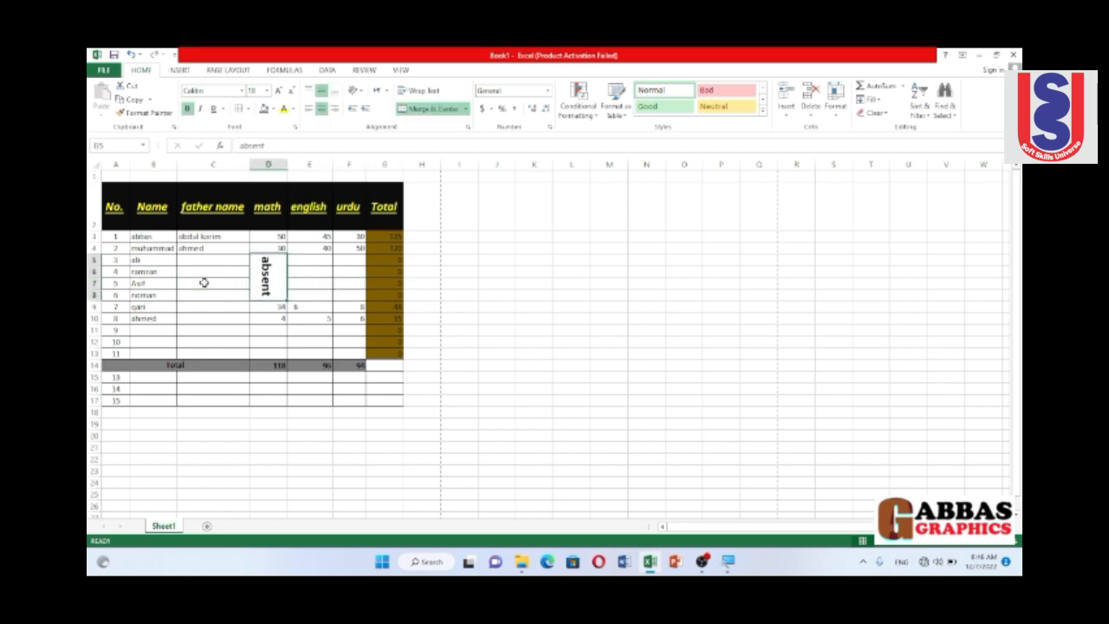
{"action": "left_click", "coordinate": [422, 260]}
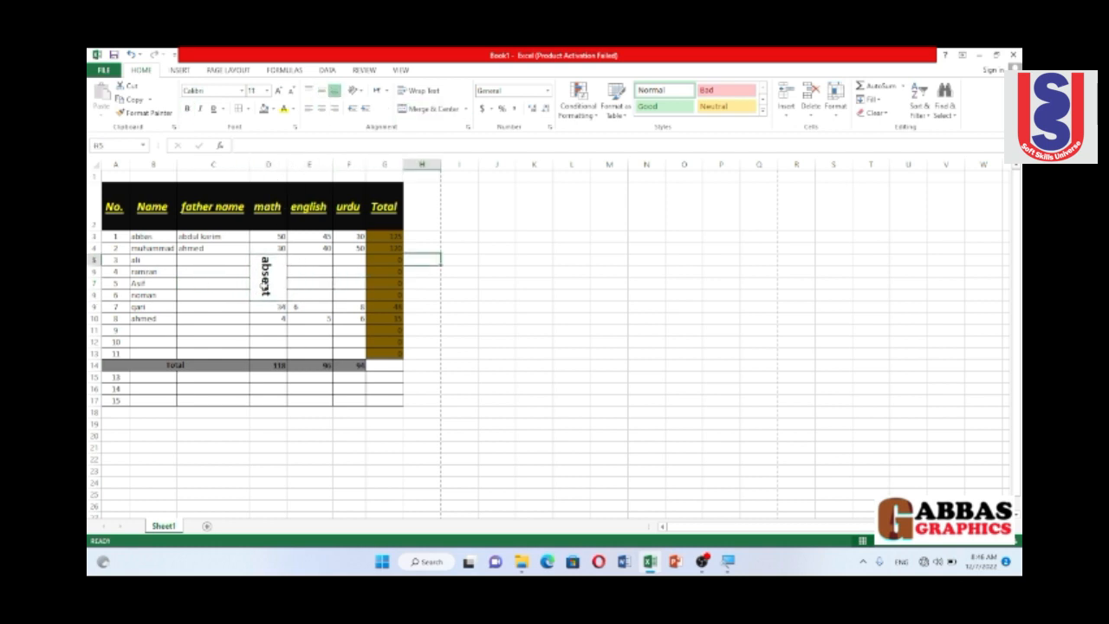
Try the Angle Counterclockwise and Angle Clockwise orientations on the merged "absent" cell.
{"action": "left_click", "coordinate": [267, 274]}
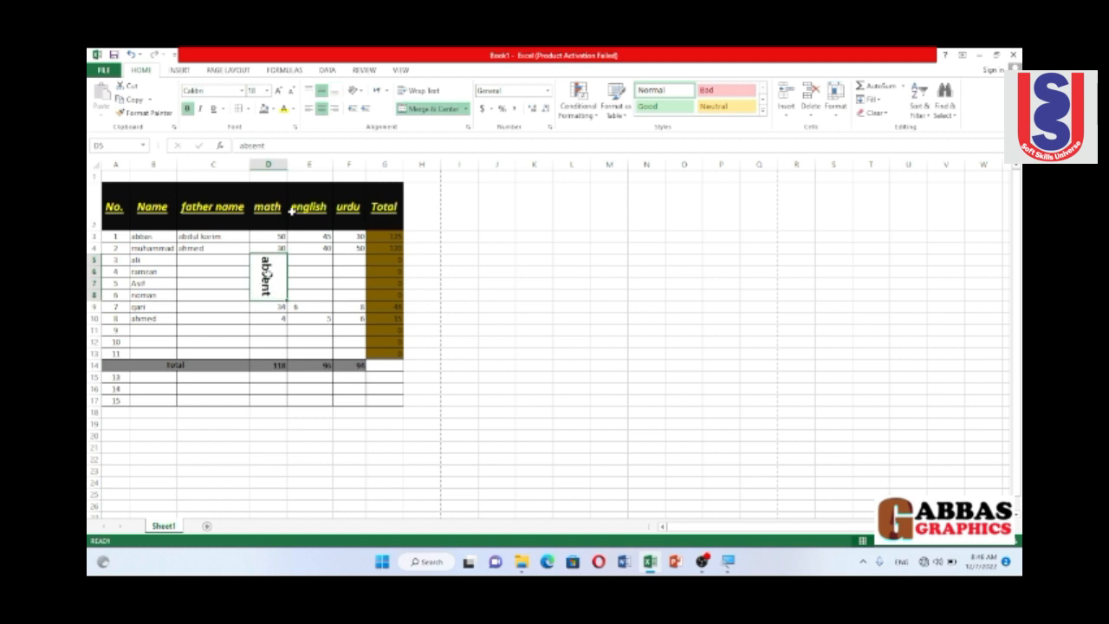
{"action": "left_click", "coordinate": [355, 90]}
{"action": "left_click", "coordinate": [368, 108]}
{"action": "left_click", "coordinate": [276, 314]}
{"action": "left_click", "coordinate": [267, 279]}
{"action": "left_click", "coordinate": [356, 91]}
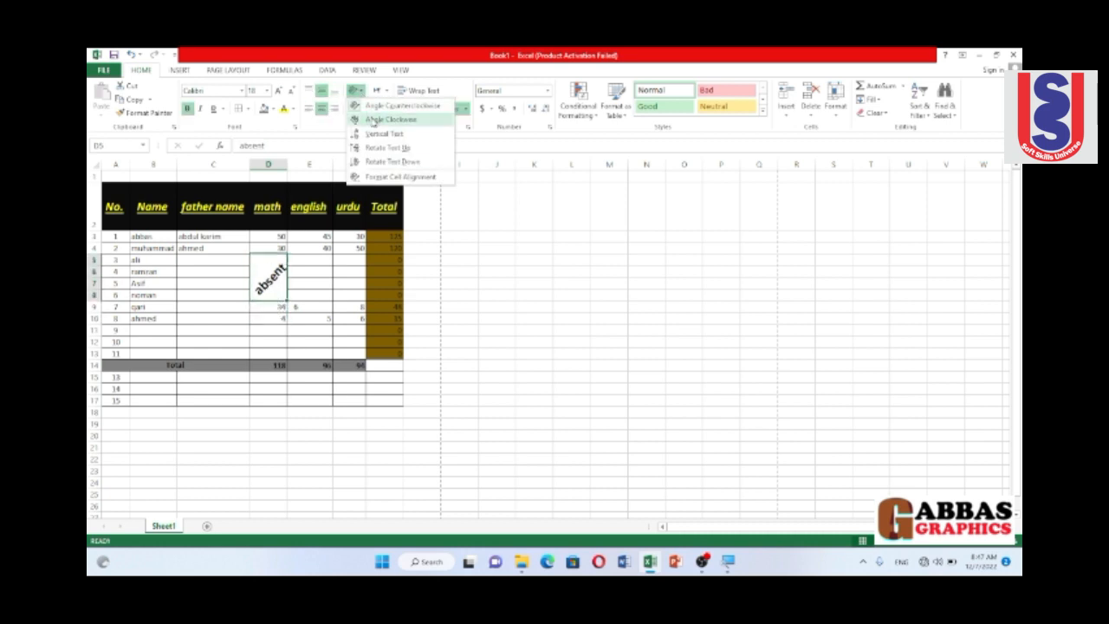
{"action": "left_click", "coordinate": [373, 119]}
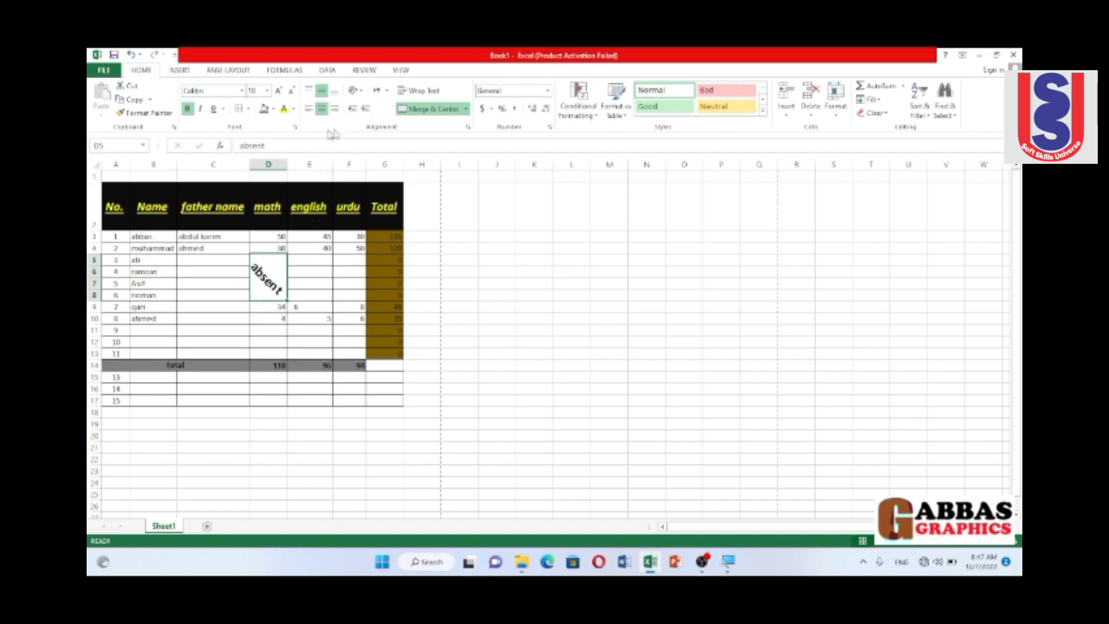
Try the Vertical Text and Rotate Text Up orientations on the merged "absent" cell.
{"action": "left_click", "coordinate": [361, 94]}
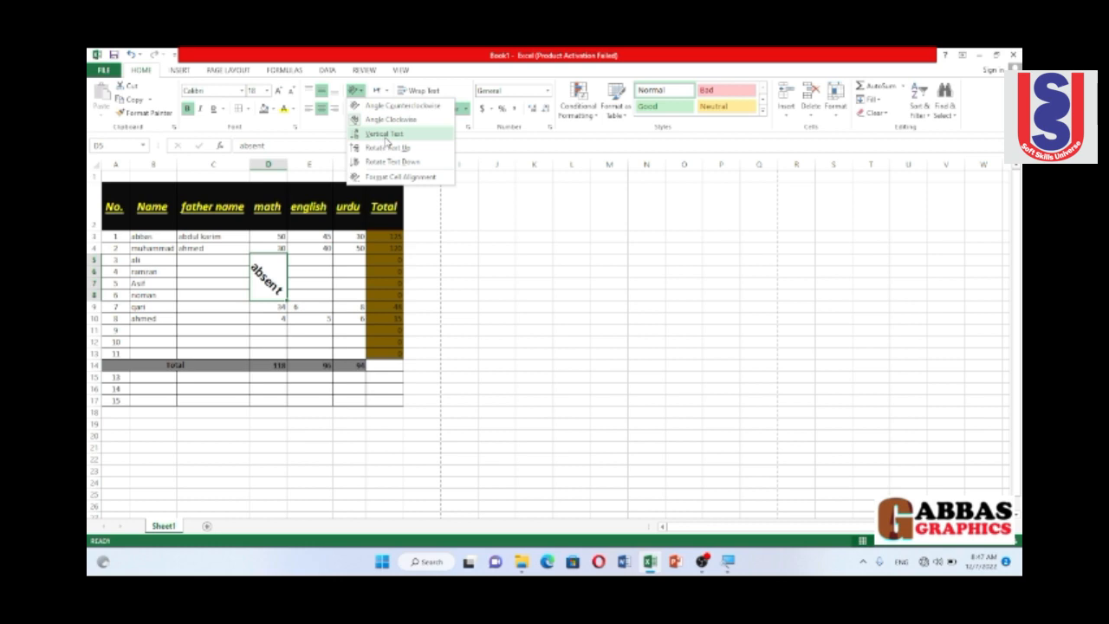
{"action": "left_click", "coordinate": [387, 136]}
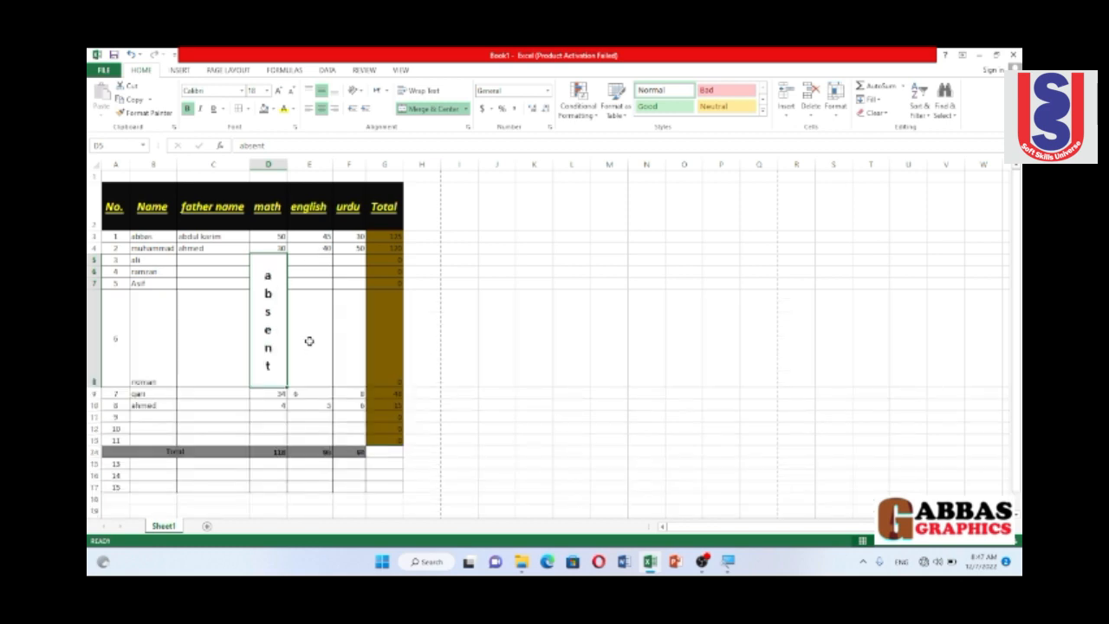
{"action": "left_click", "coordinate": [309, 340]}
{"action": "left_click", "coordinate": [467, 110]}
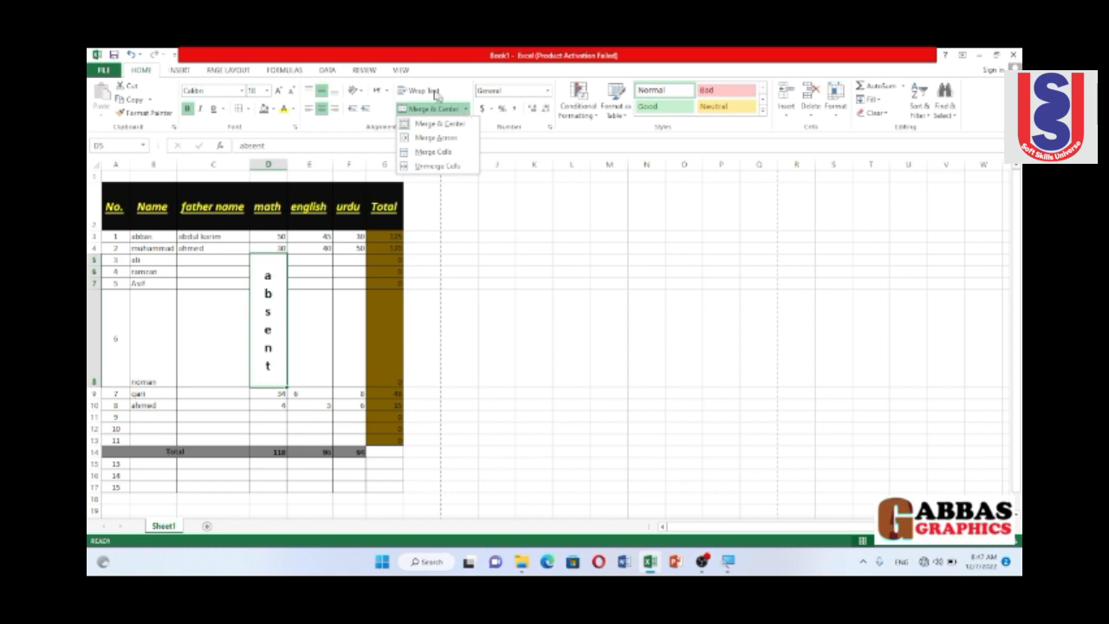
{"action": "left_click", "coordinate": [357, 91]}
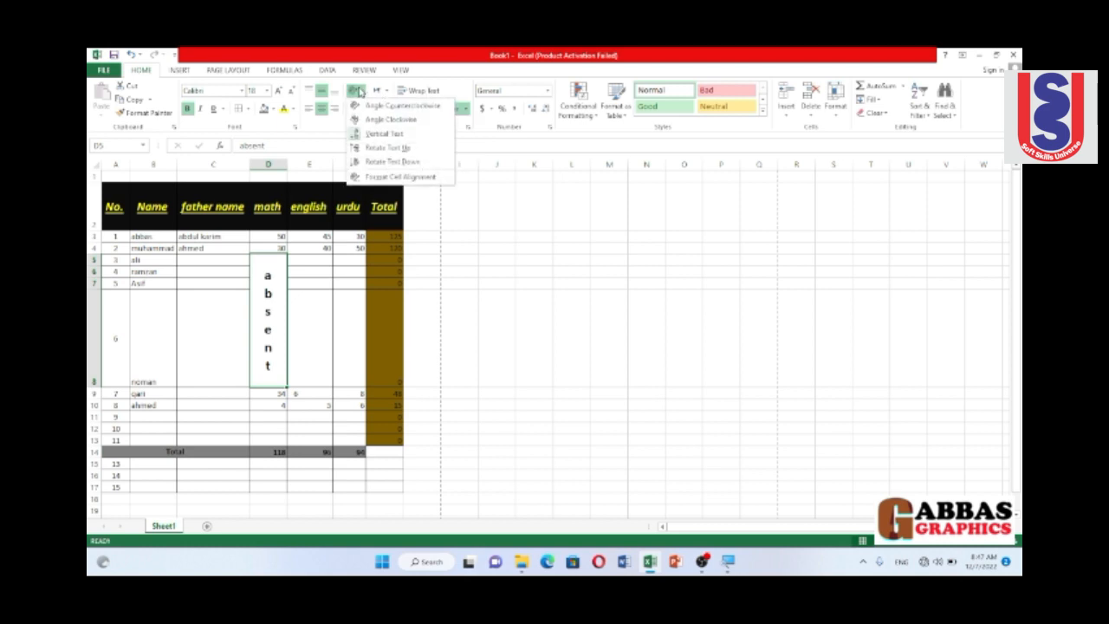
{"action": "left_click", "coordinate": [386, 148]}
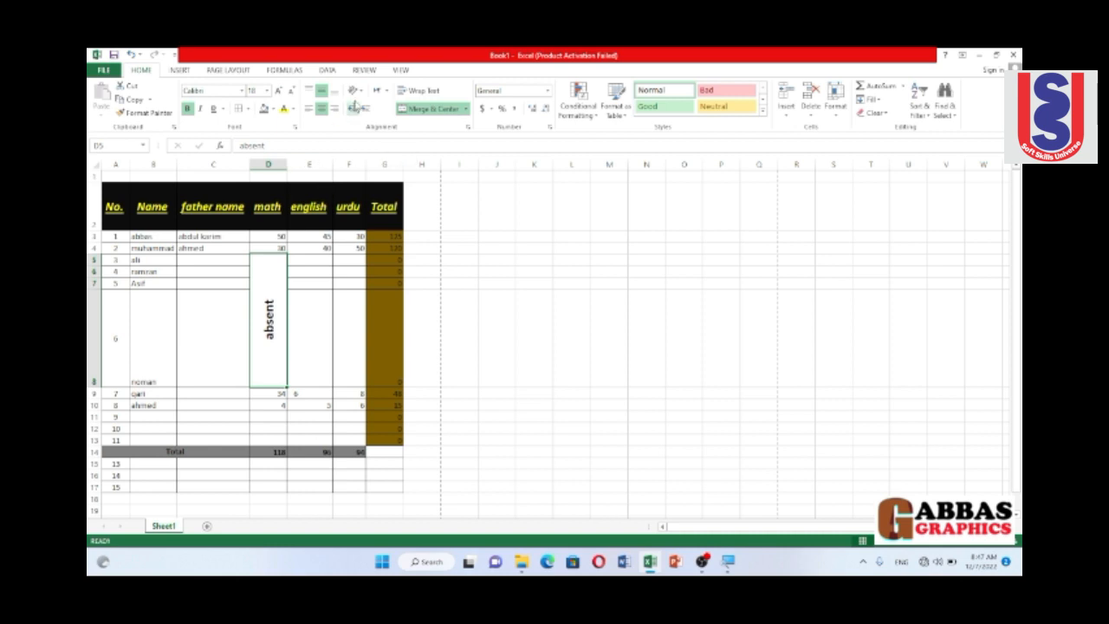
Rotate the "absent" text down in the merged math cell and enable Wrap text in its cell alignment settings.
{"action": "left_click", "coordinate": [360, 94]}
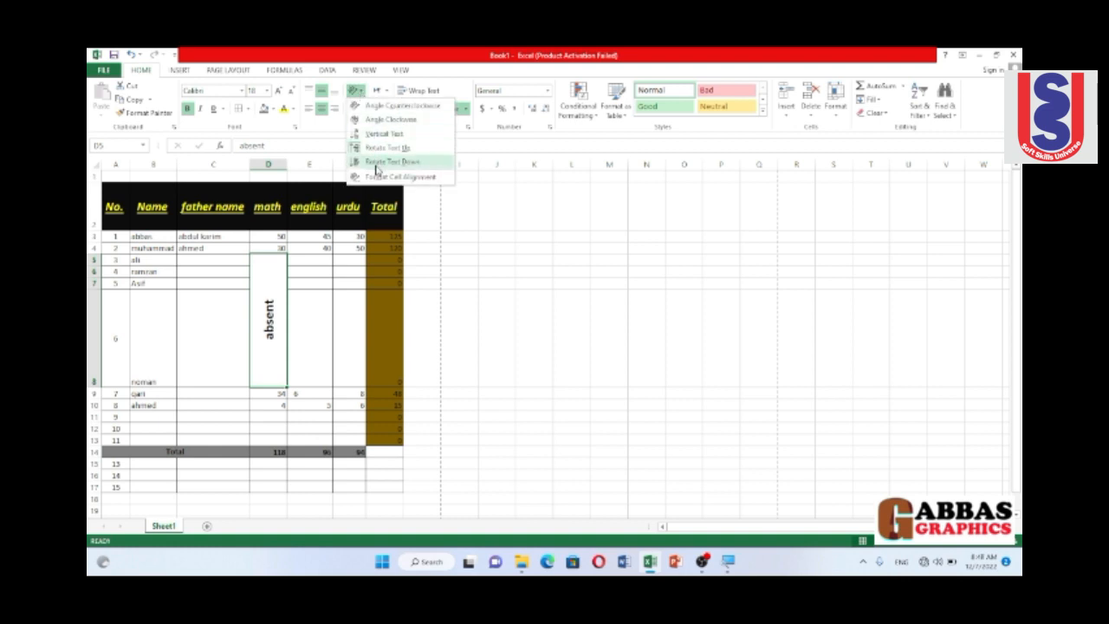
{"action": "left_click", "coordinate": [376, 163]}
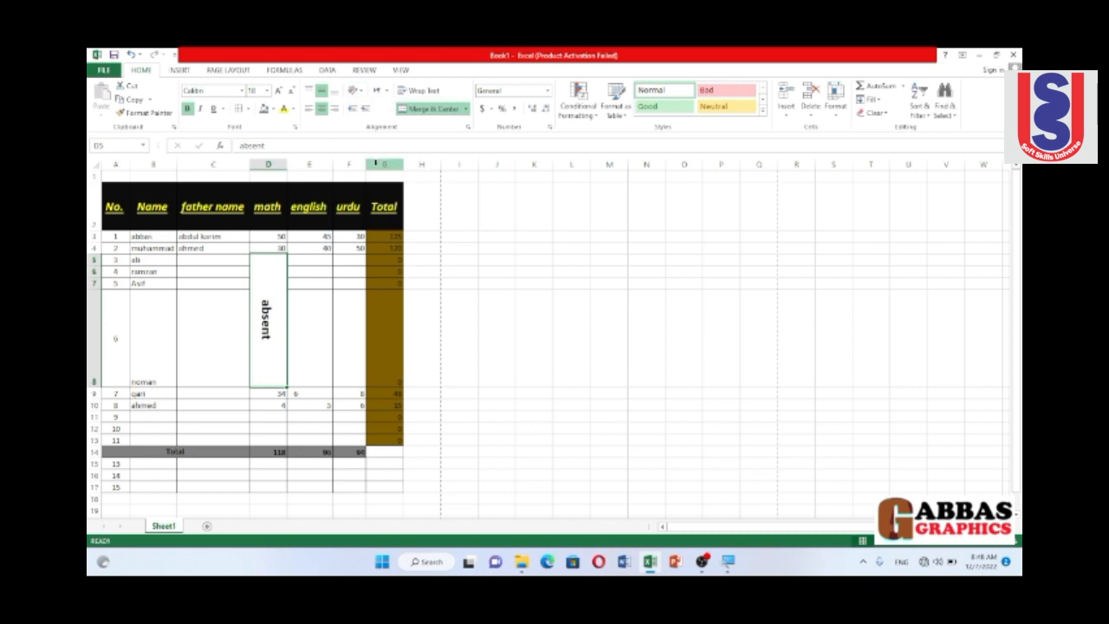
{"action": "left_click", "coordinate": [363, 93]}
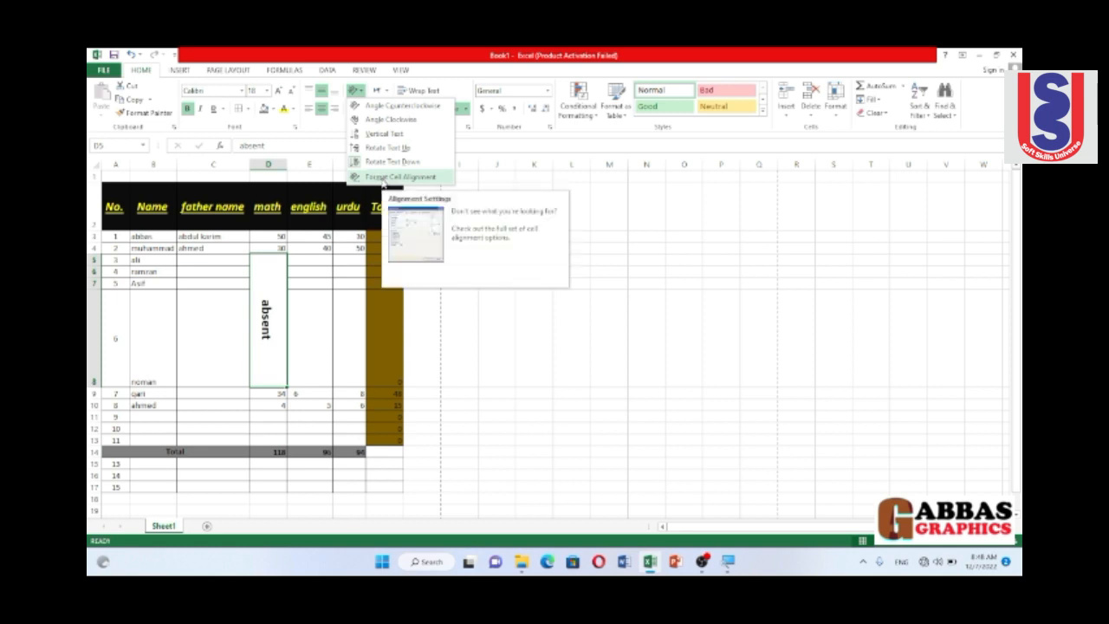
{"action": "left_click", "coordinate": [382, 177]}
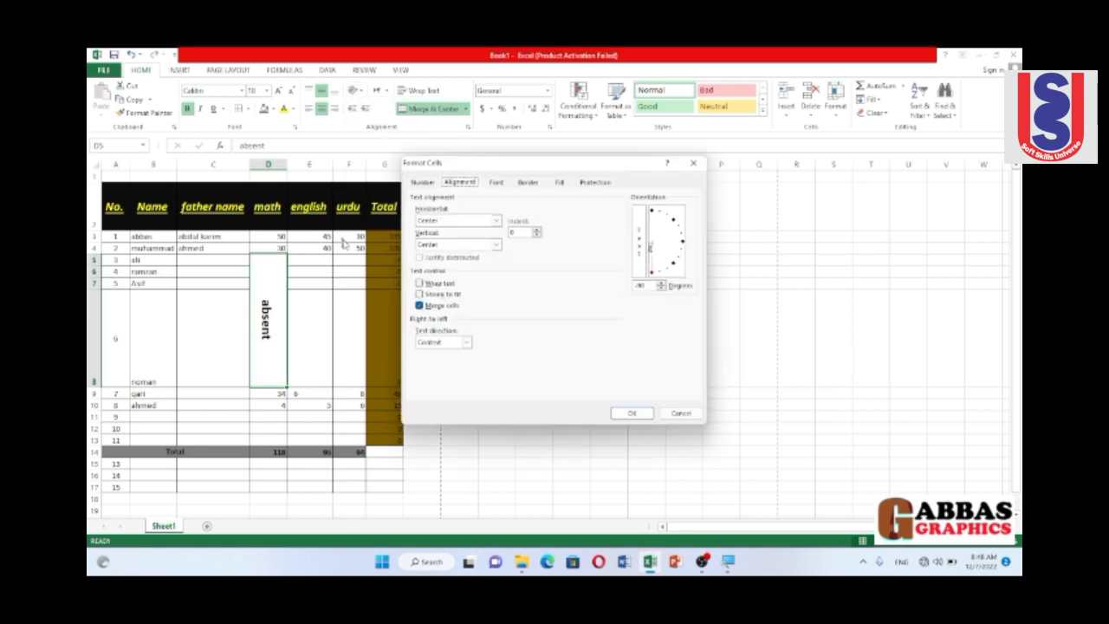
{"action": "left_click", "coordinate": [421, 283]}
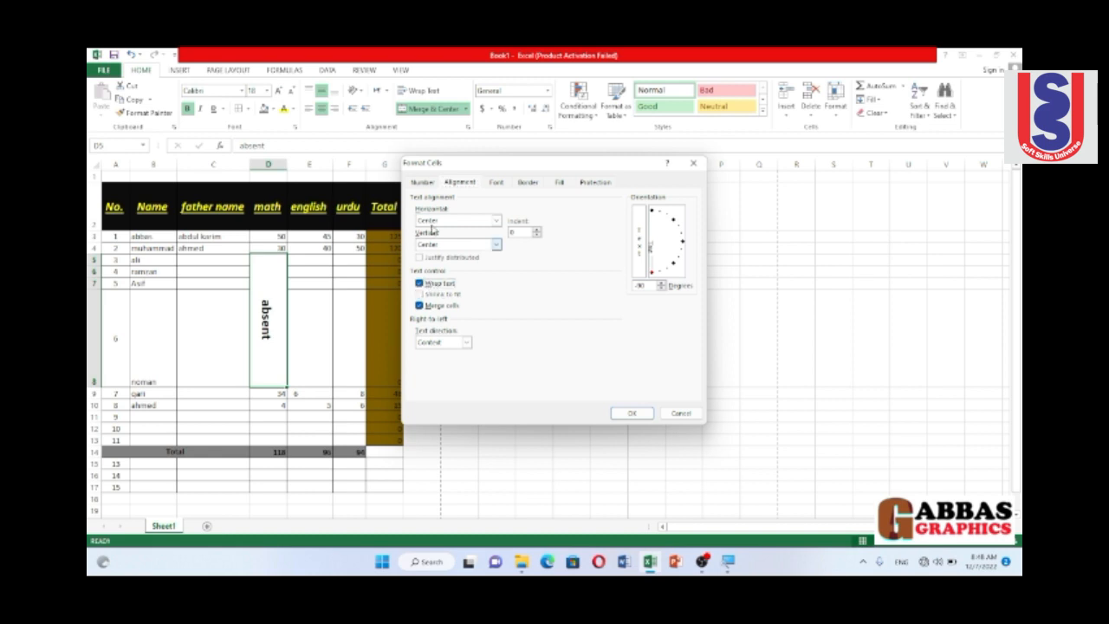
{"action": "left_click", "coordinate": [433, 183]}
{"action": "left_click", "coordinate": [466, 182]}
{"action": "left_click", "coordinate": [631, 413]}
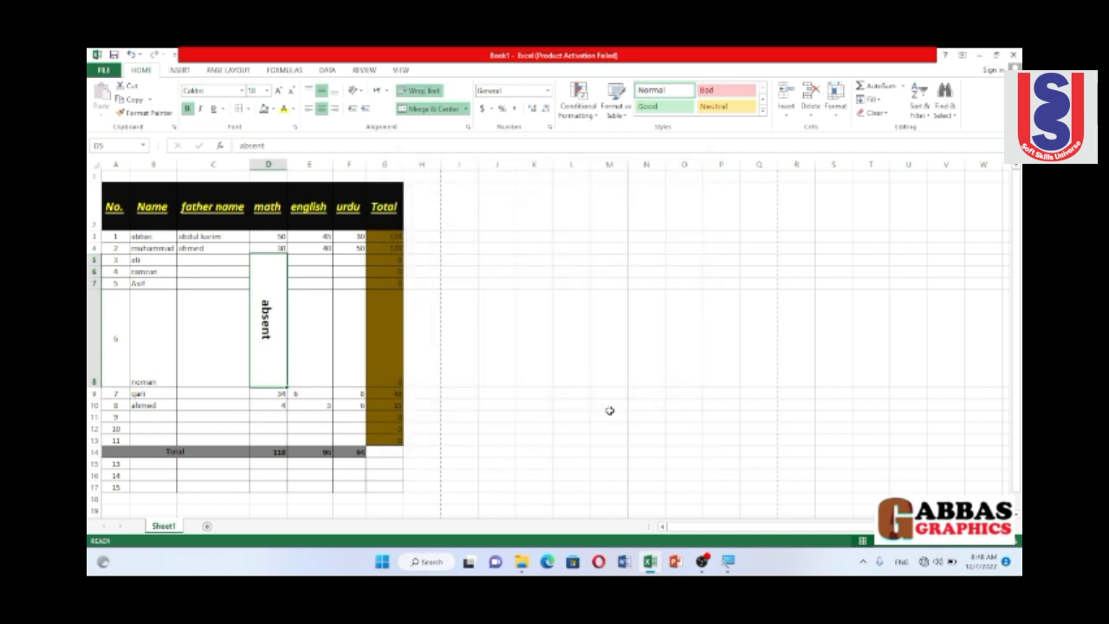
Auto-fit the height of row 8 and turn off text wrapping for the merged "absent" cell.
{"action": "double_click", "coordinate": [91, 385]}
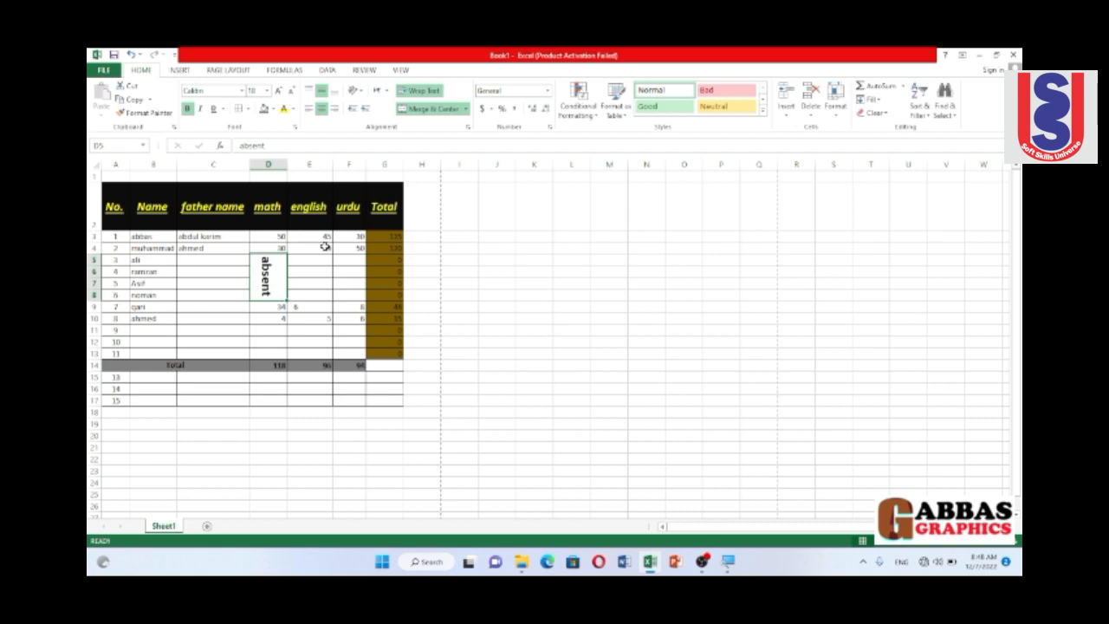
{"action": "left_click", "coordinate": [431, 93]}
{"action": "left_click", "coordinate": [246, 306]}
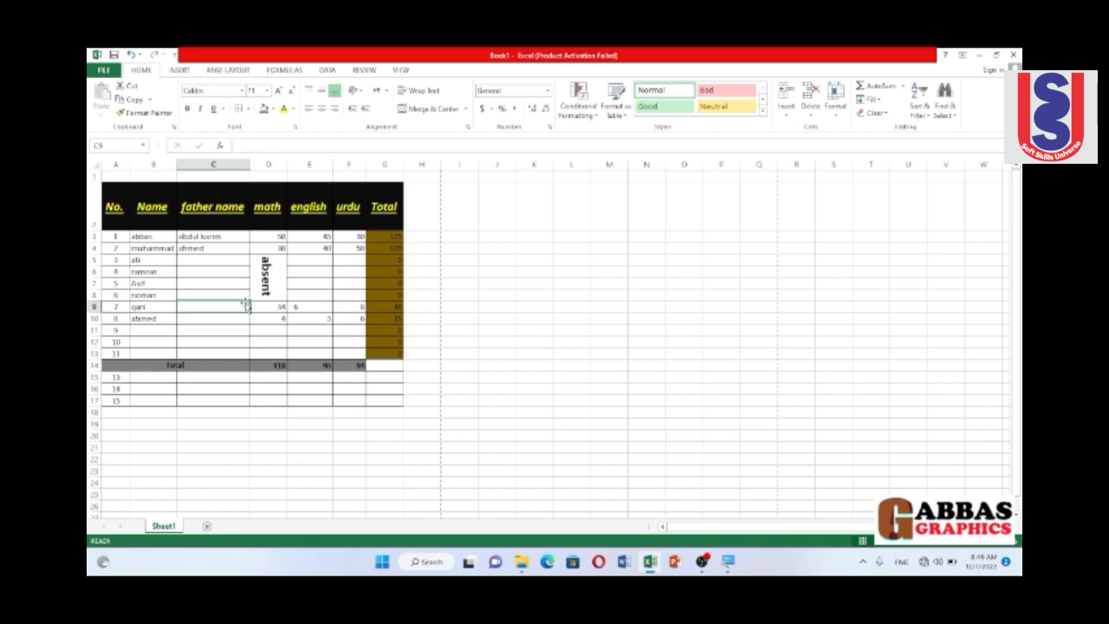
Look through the available cell styles, conditional formatting options and table styles.
{"action": "left_click", "coordinate": [764, 114]}
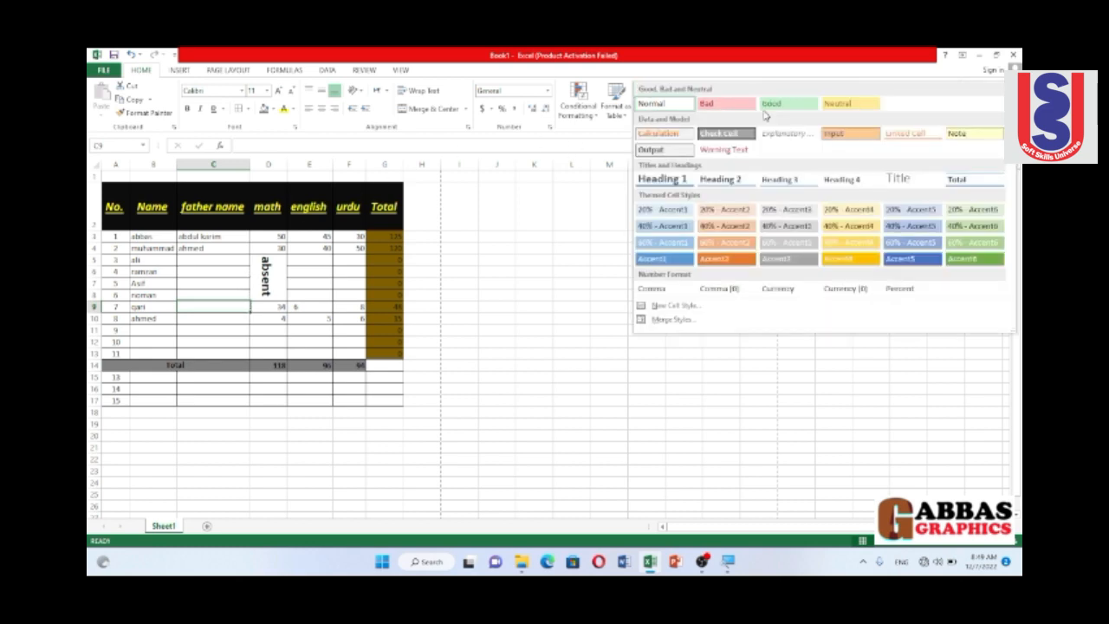
{"action": "left_click", "coordinate": [551, 276]}
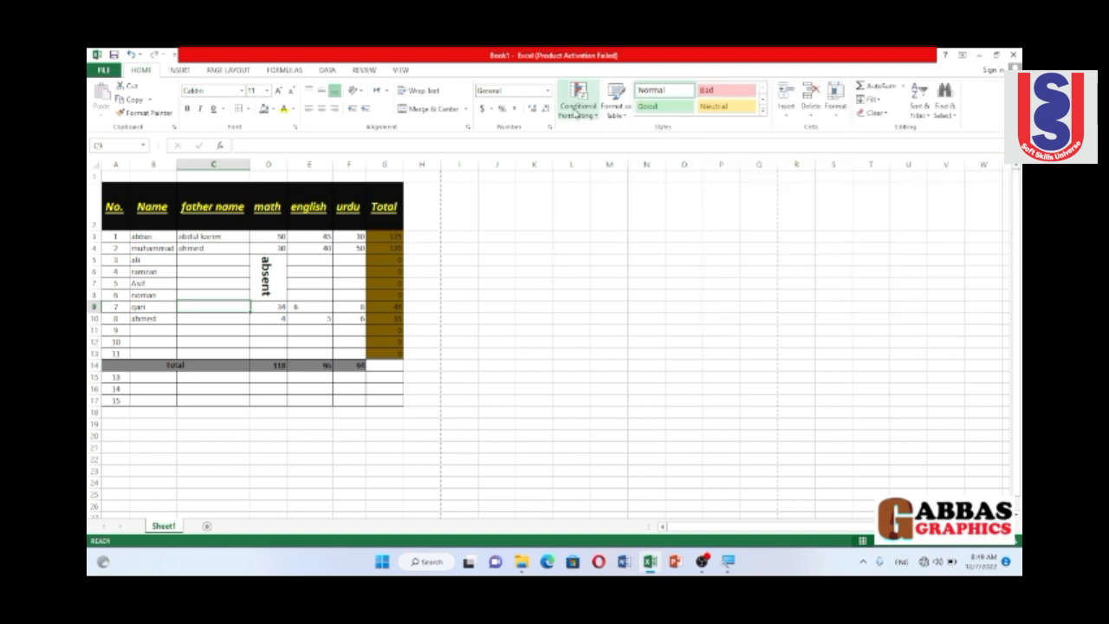
{"action": "left_click", "coordinate": [597, 118]}
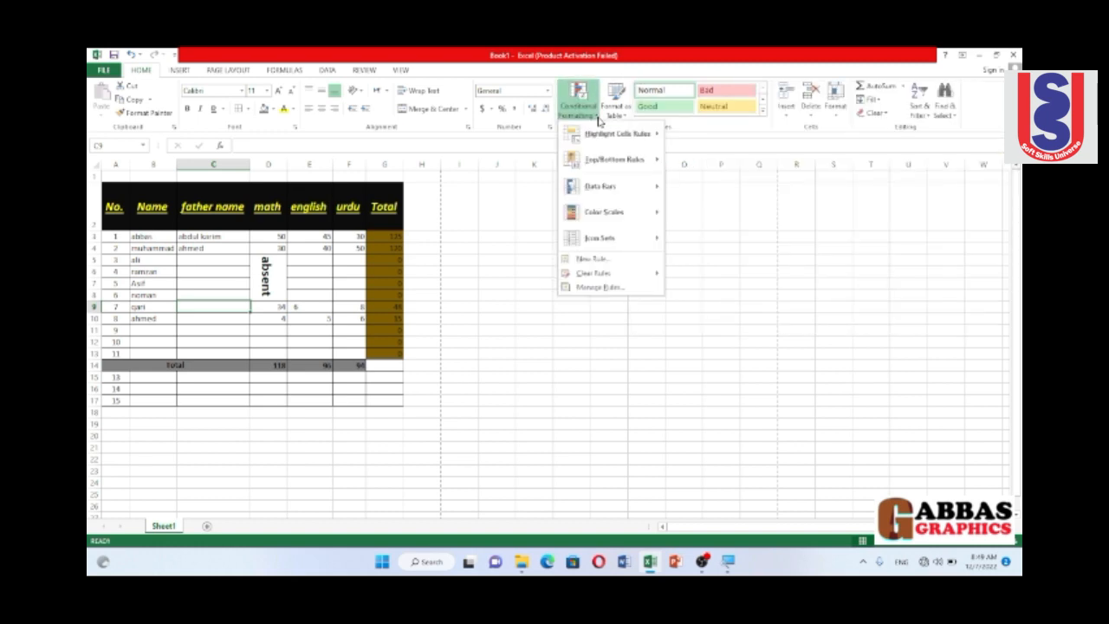
{"action": "left_click", "coordinate": [625, 118]}
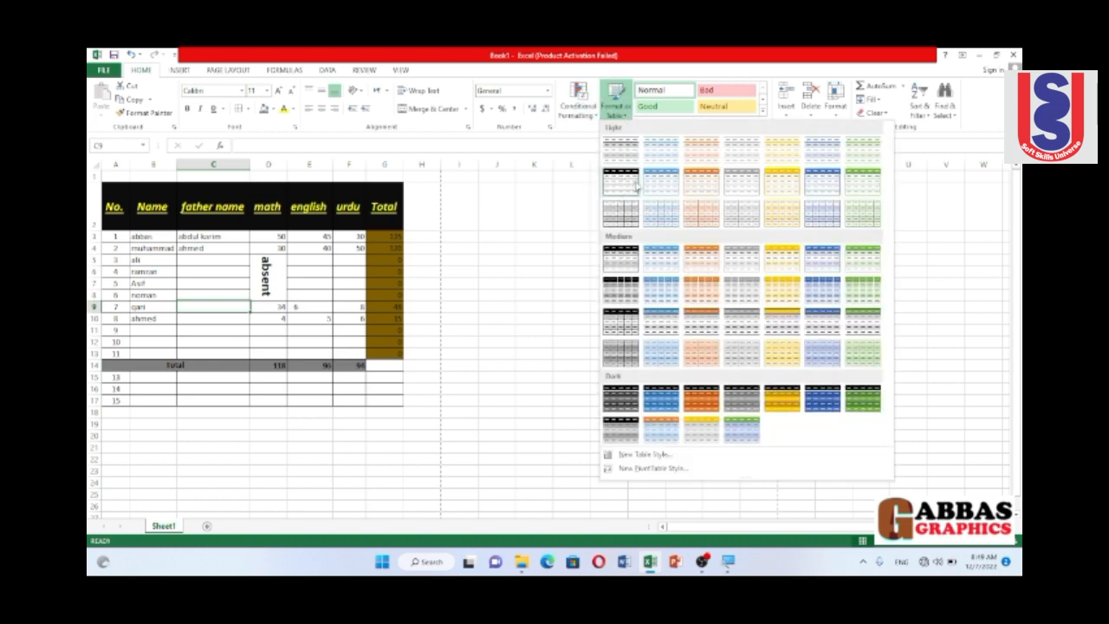
{"action": "left_click", "coordinate": [787, 113]}
{"action": "left_click", "coordinate": [787, 114]}
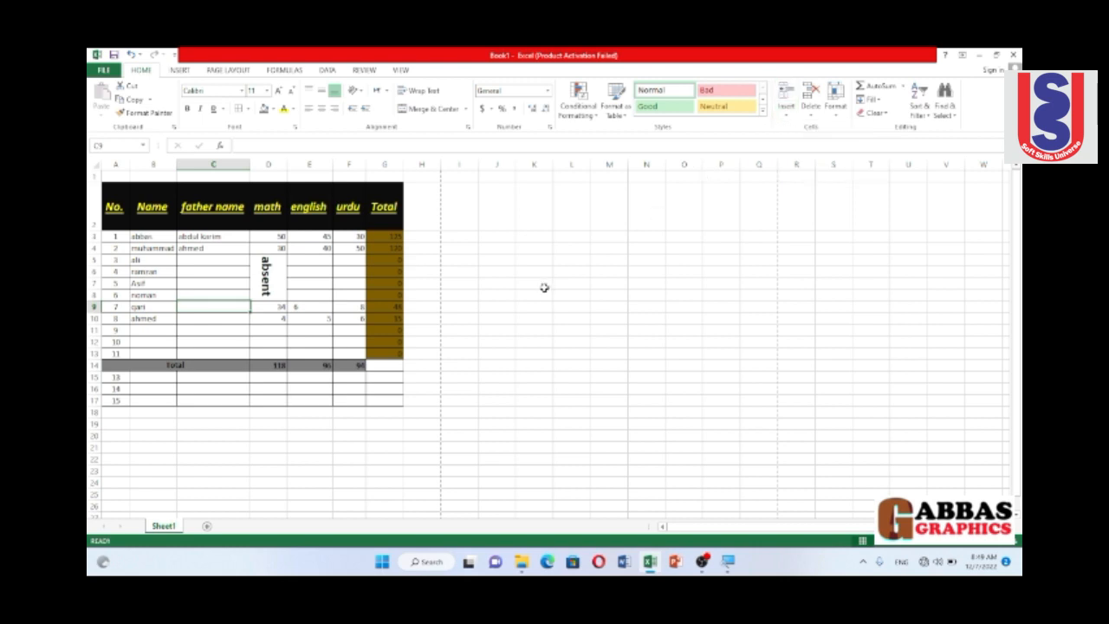
{"action": "left_click", "coordinate": [545, 289]}
{"action": "left_click", "coordinate": [339, 290]}
{"action": "left_click", "coordinate": [271, 268]}
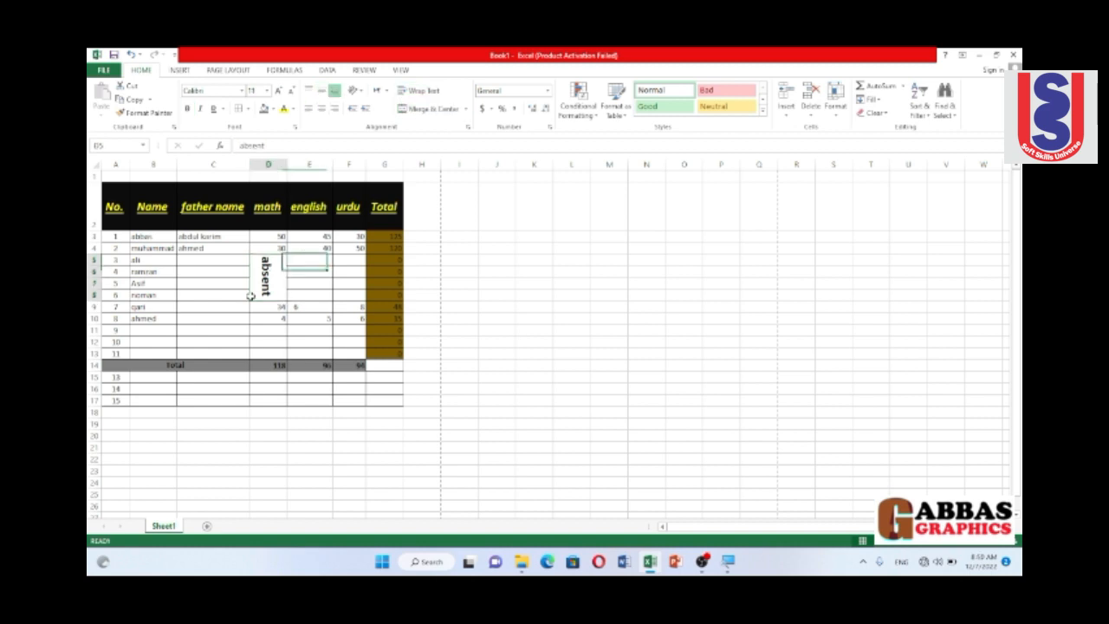
{"action": "left_click", "coordinate": [217, 285]}
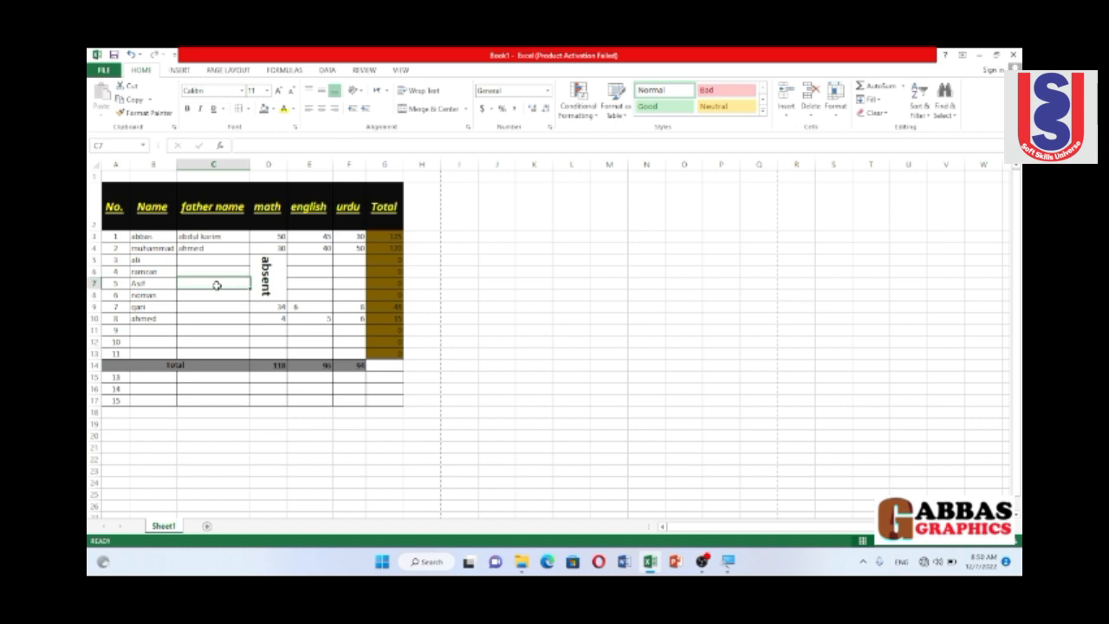